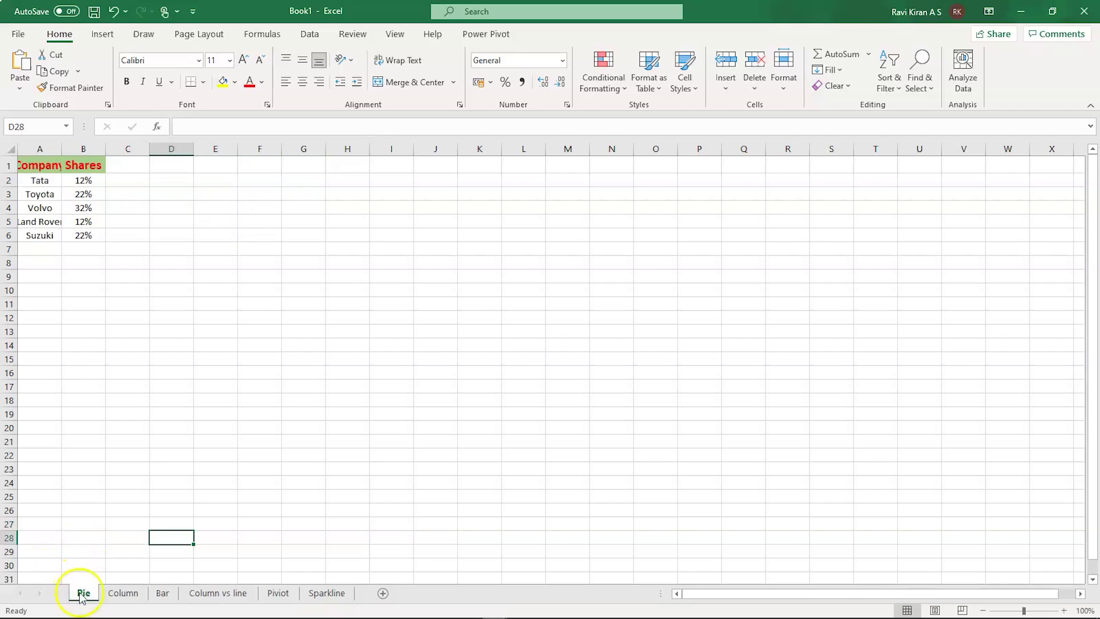
Fit the widths of columns A and B to their contents on the Pie sheet
double_click(61, 149)
double_click(114, 152)
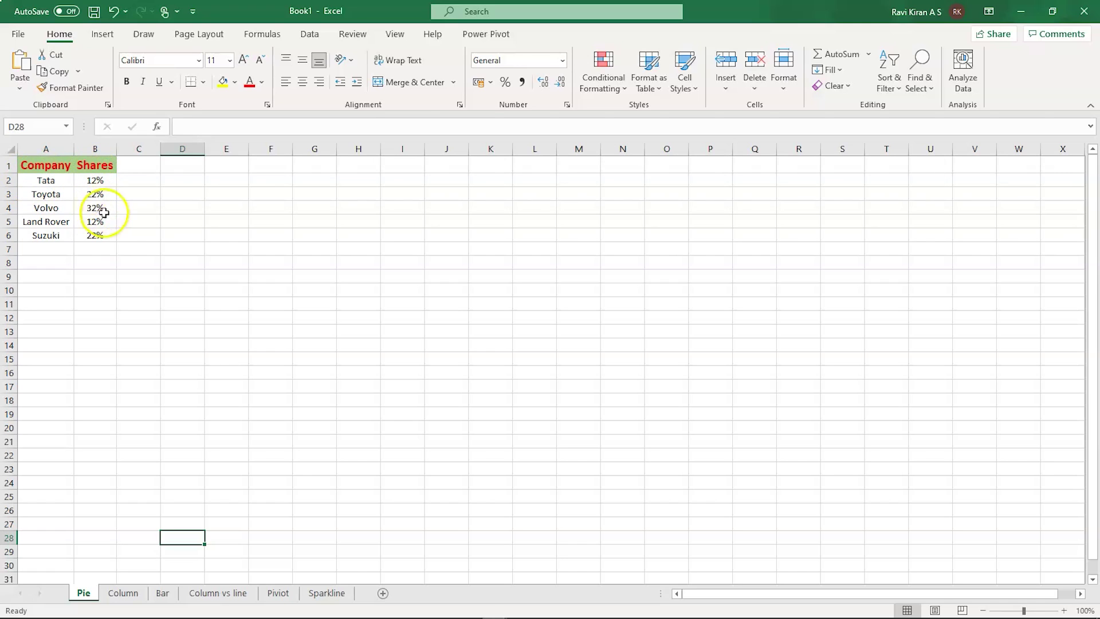
Insert a 3-D pie chart of the company shares in A1:B6 and show data labels on it
drag(104, 237, 27, 167)
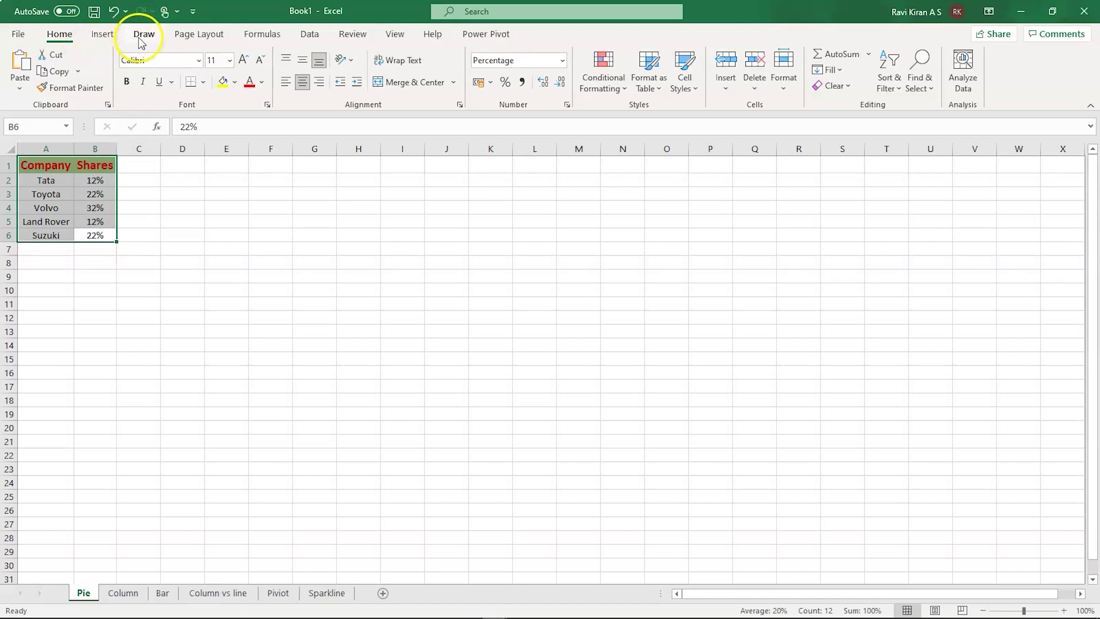
click(103, 38)
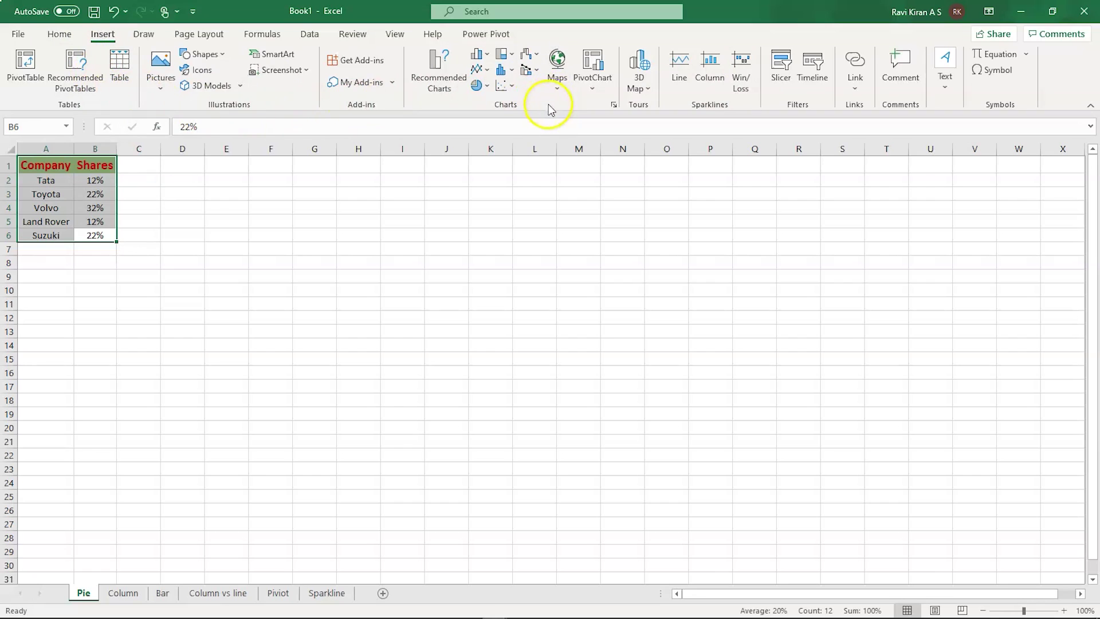
click(486, 87)
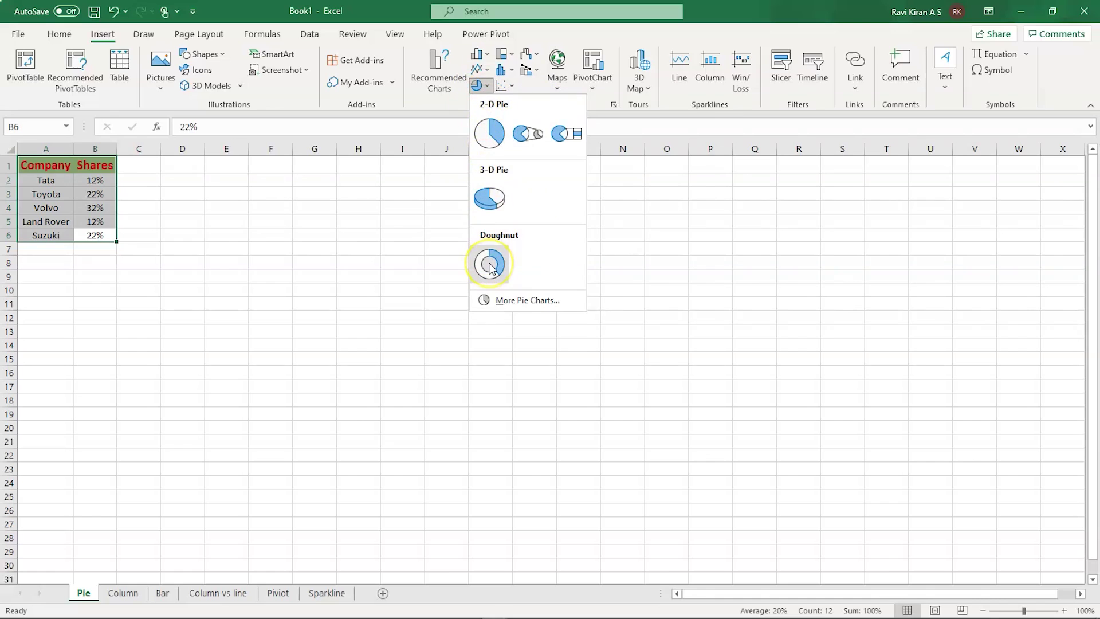
click(490, 199)
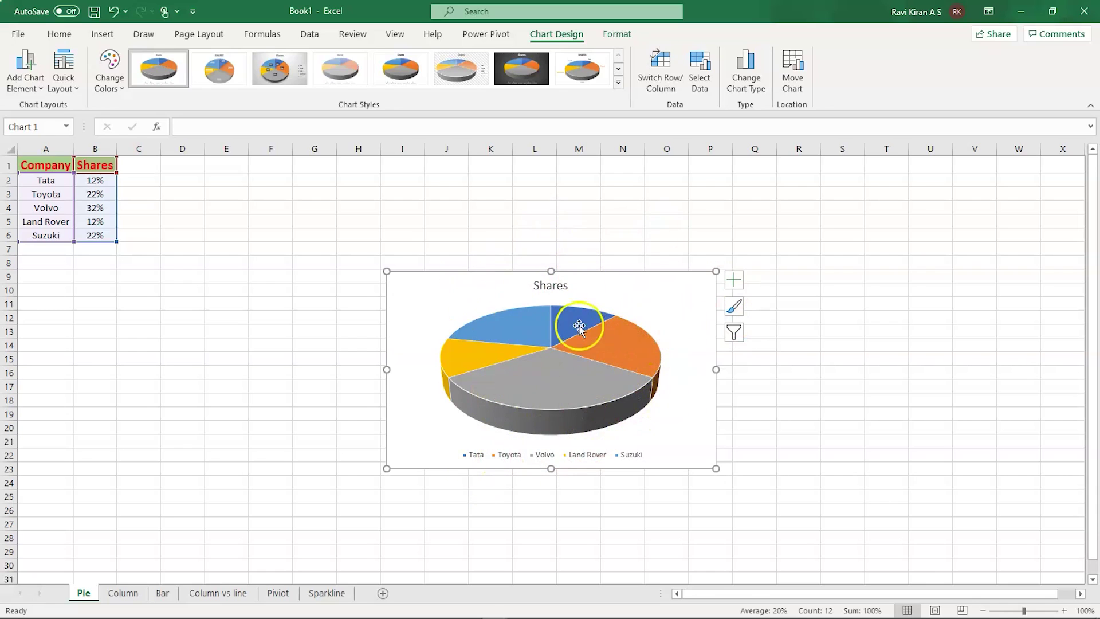
click(731, 280)
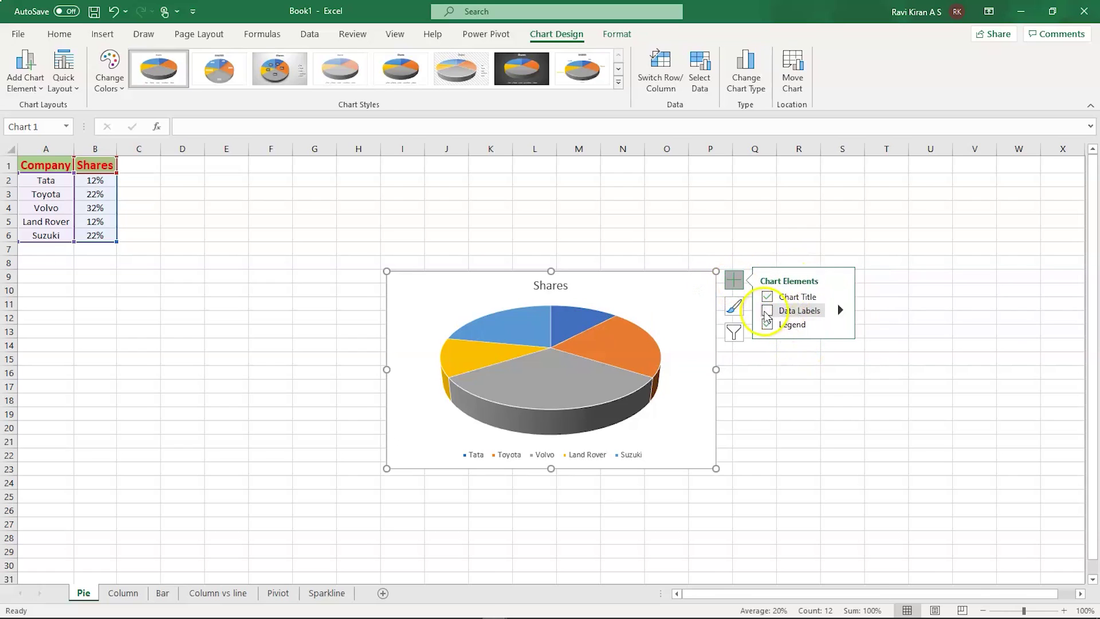
click(767, 313)
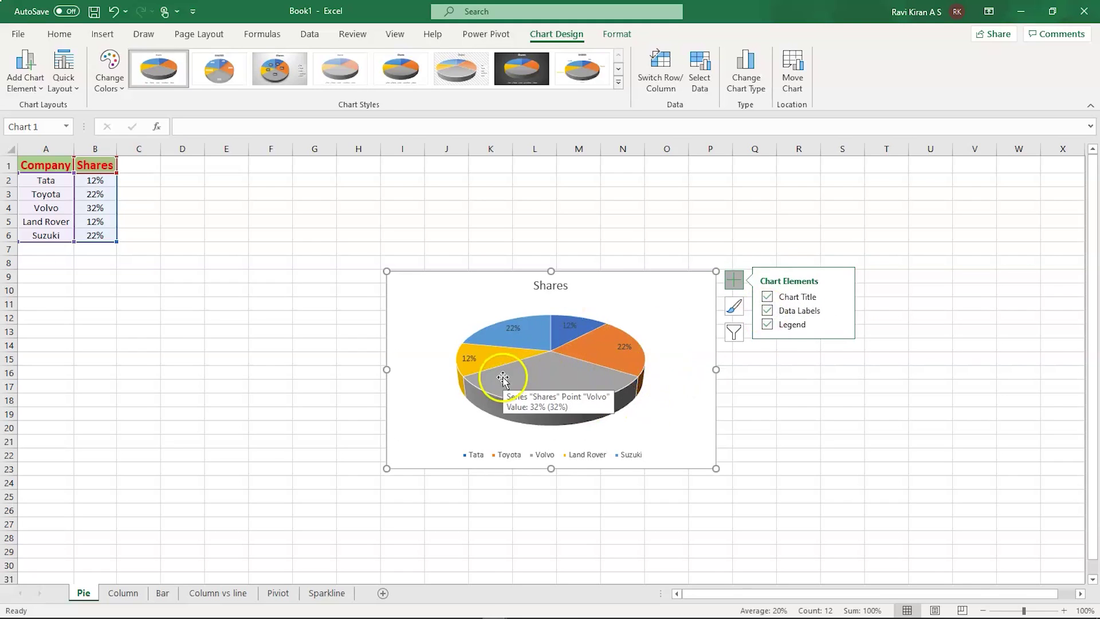
Rotate the pie by setting the angle of the first slice to 156°
click(595, 367)
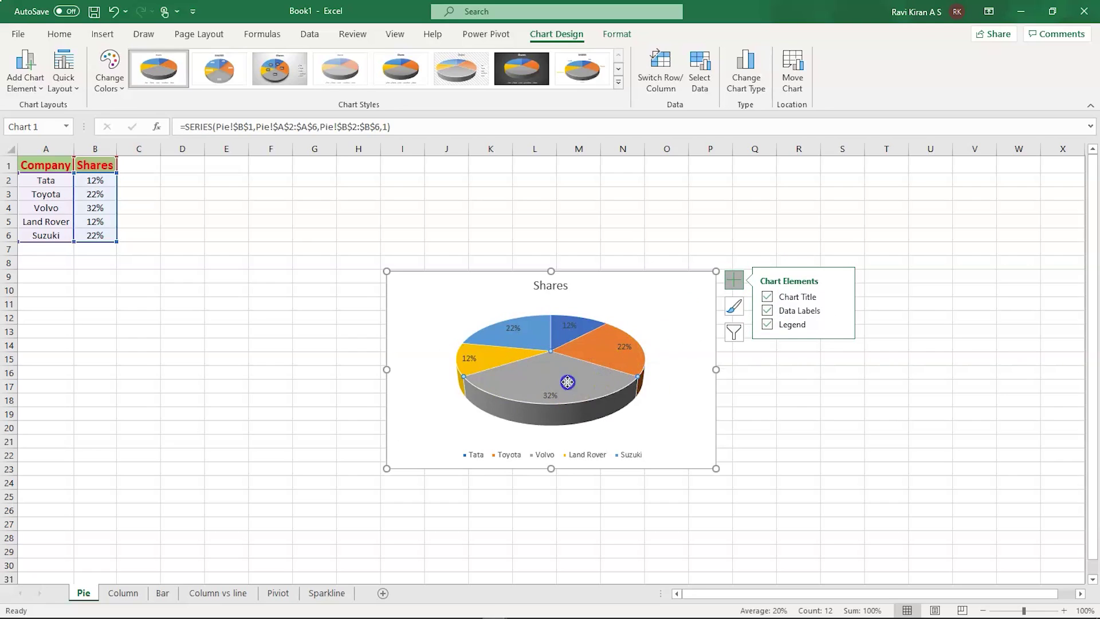
double_click(568, 383)
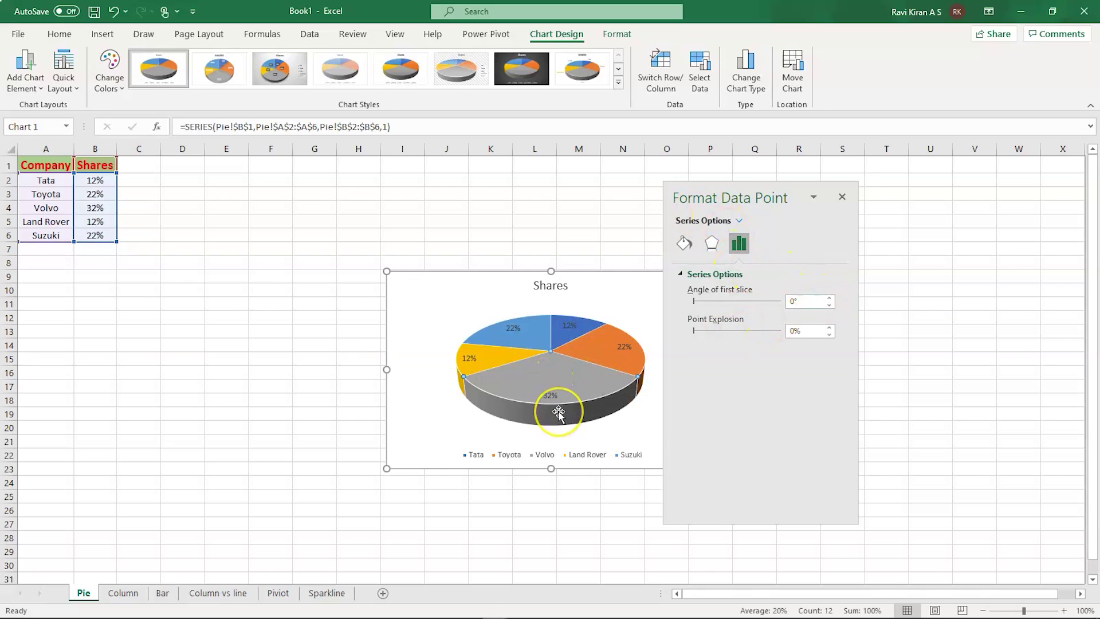
click(536, 406)
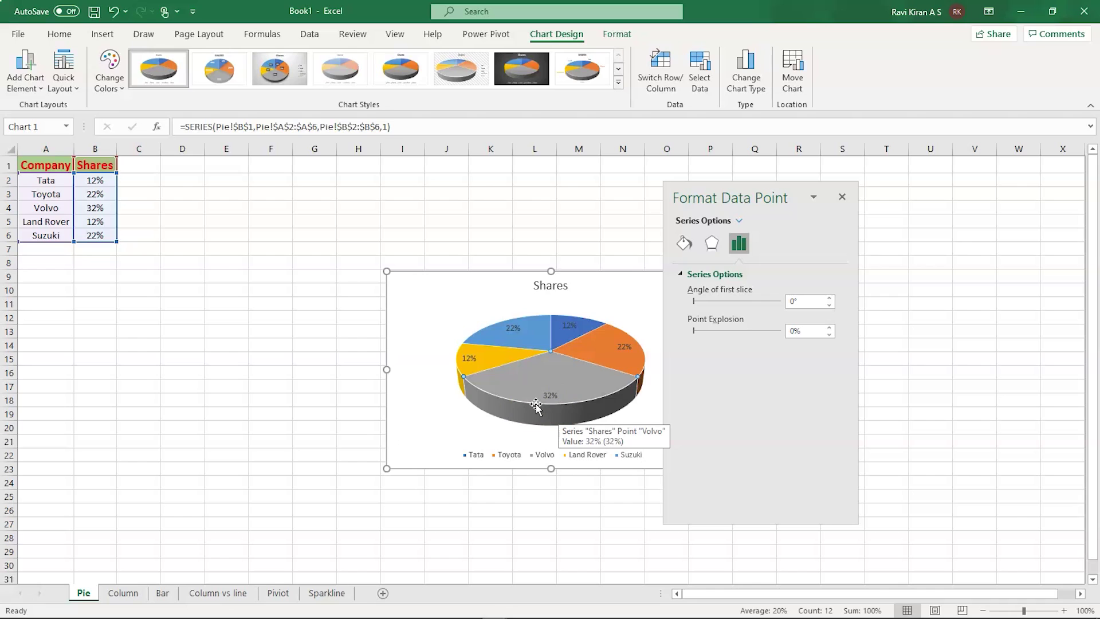
click(536, 388)
click(561, 337)
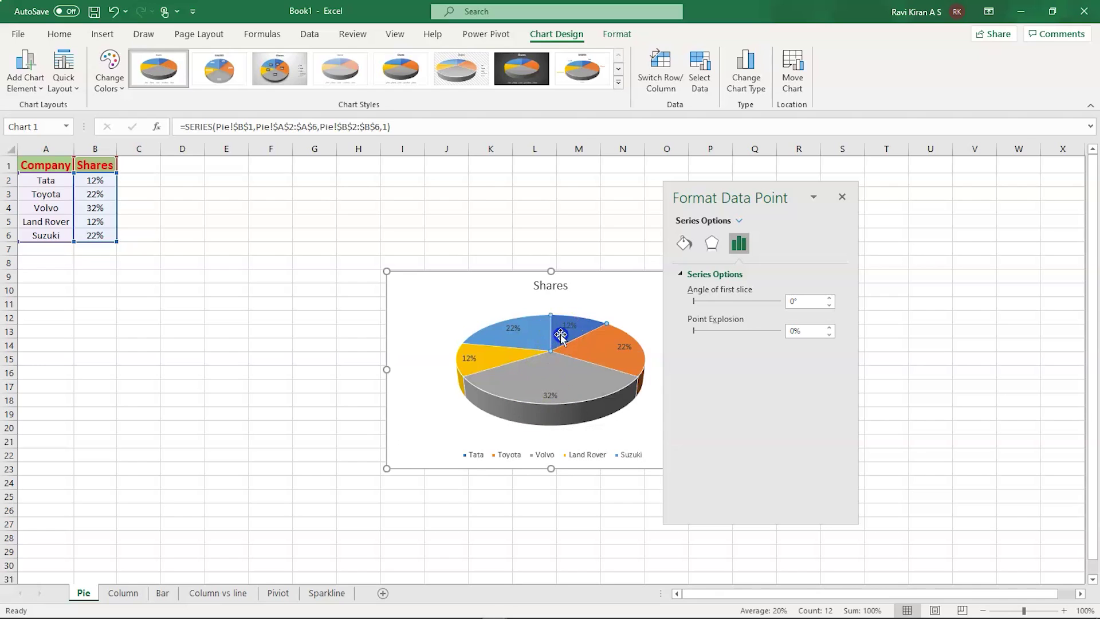
click(791, 332)
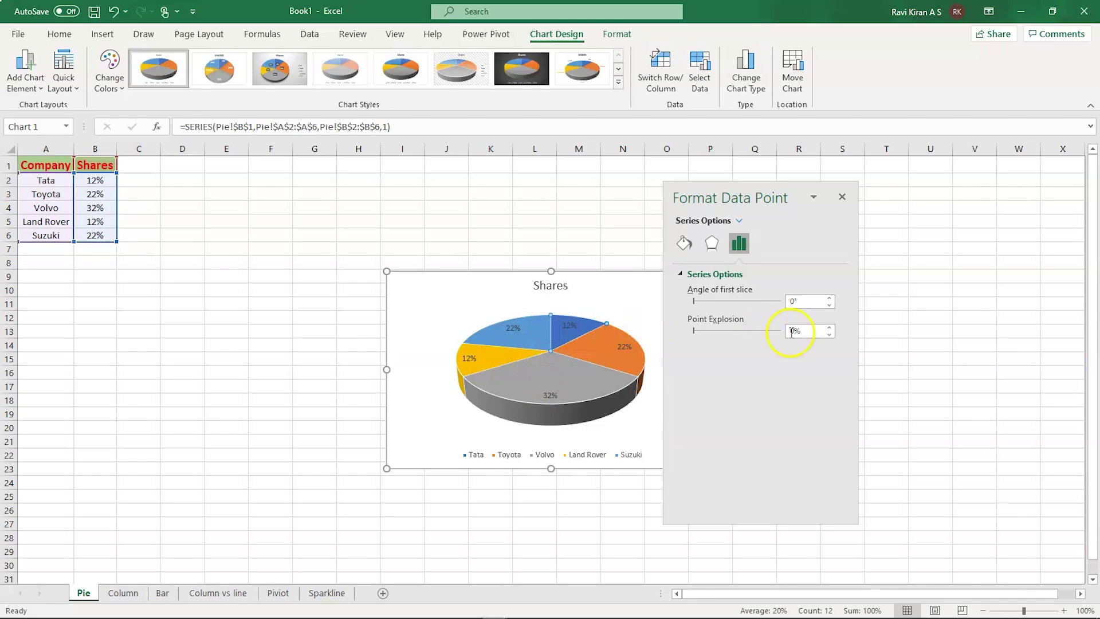
click(829, 299)
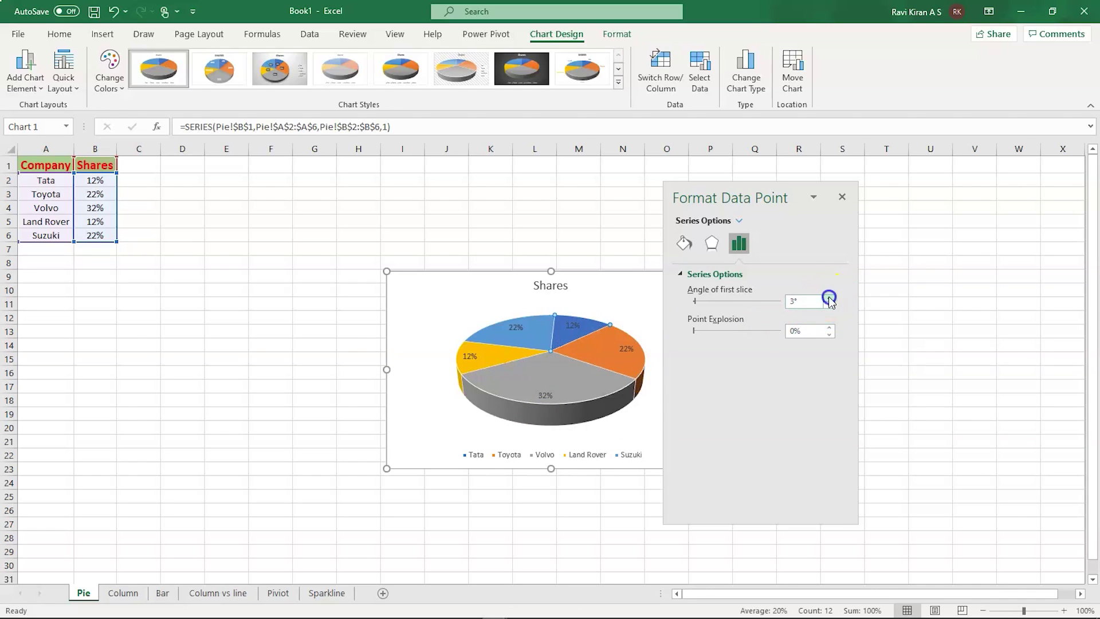
drag(829, 299, 829, 299)
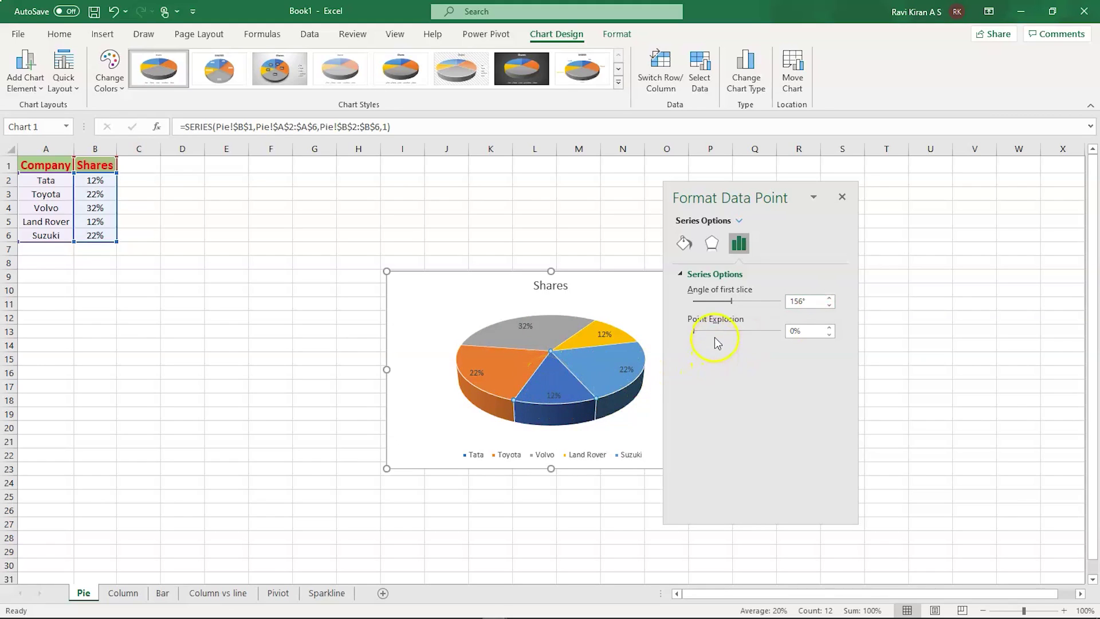
Set the point explosion of the Tata slice to 24% and close the data point formatting
click(830, 329)
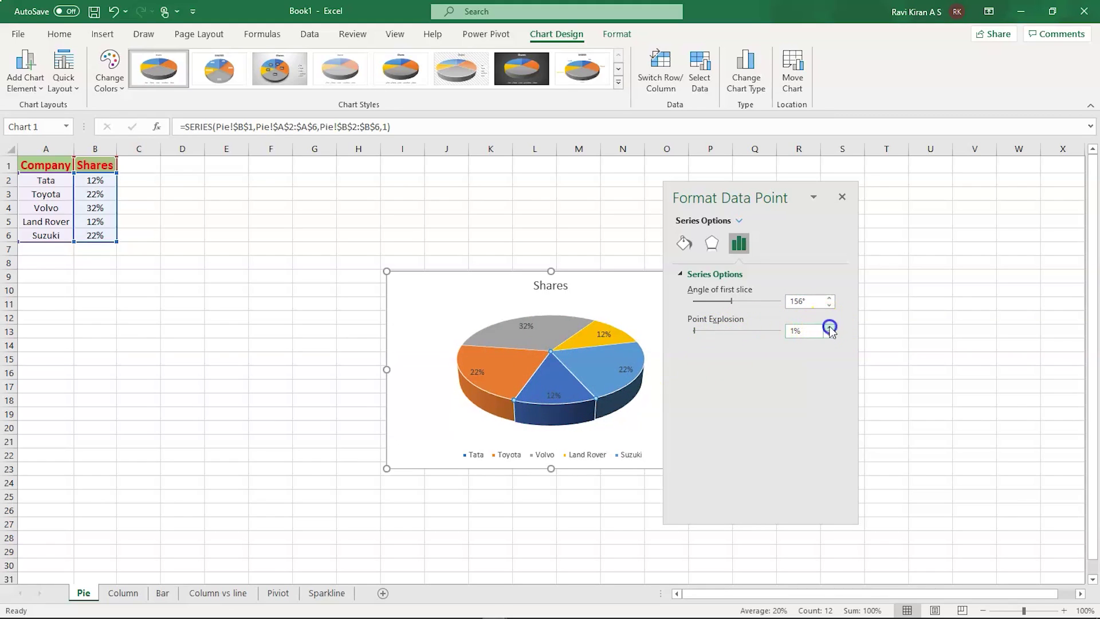
click(831, 328)
click(830, 329)
click(831, 328)
click(830, 328)
click(830, 328)
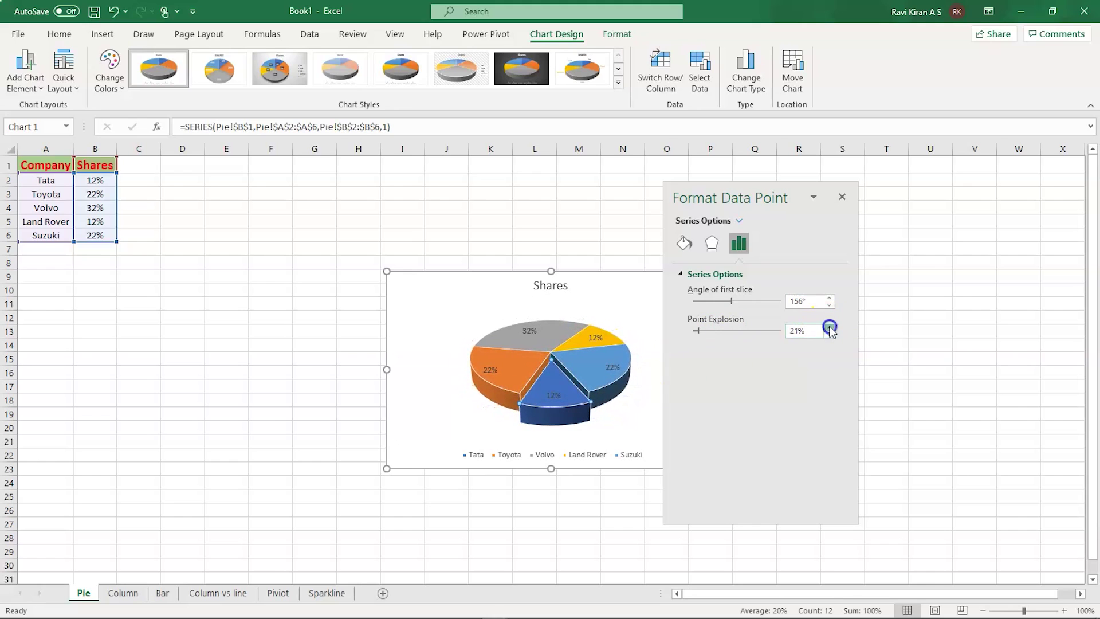
click(831, 328)
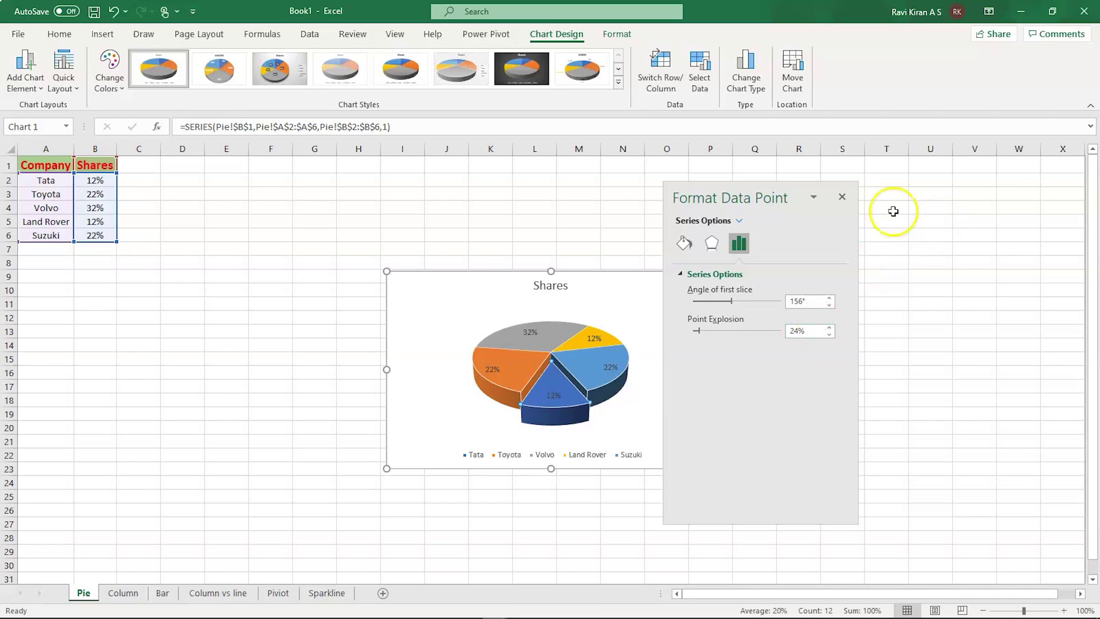
click(846, 202)
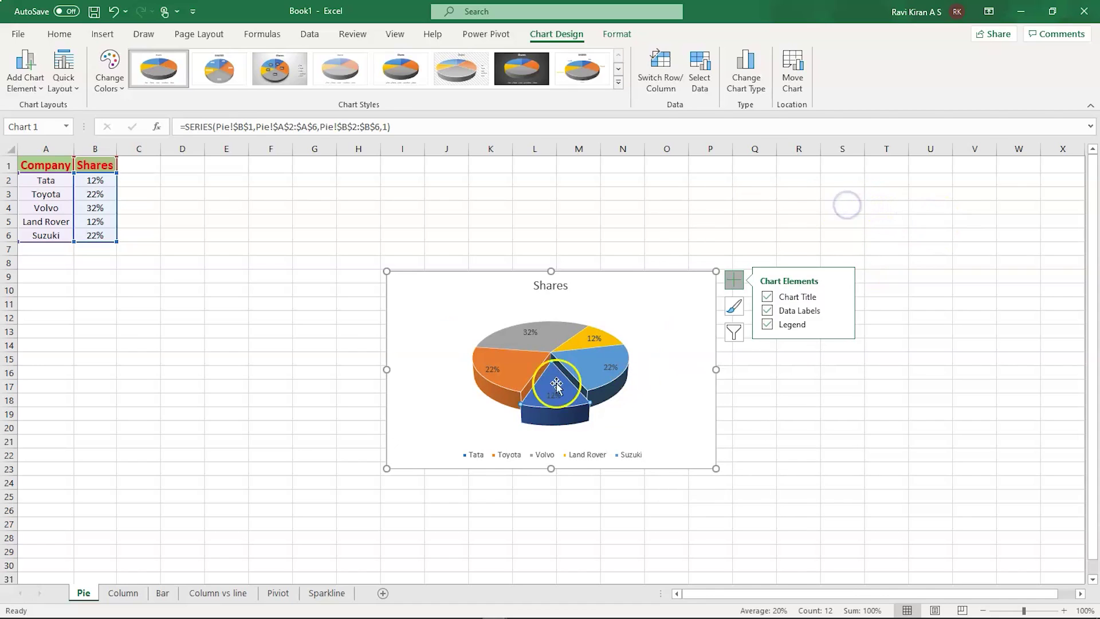
Open the Column sheet and review the years and their profit figures row by row
click(121, 594)
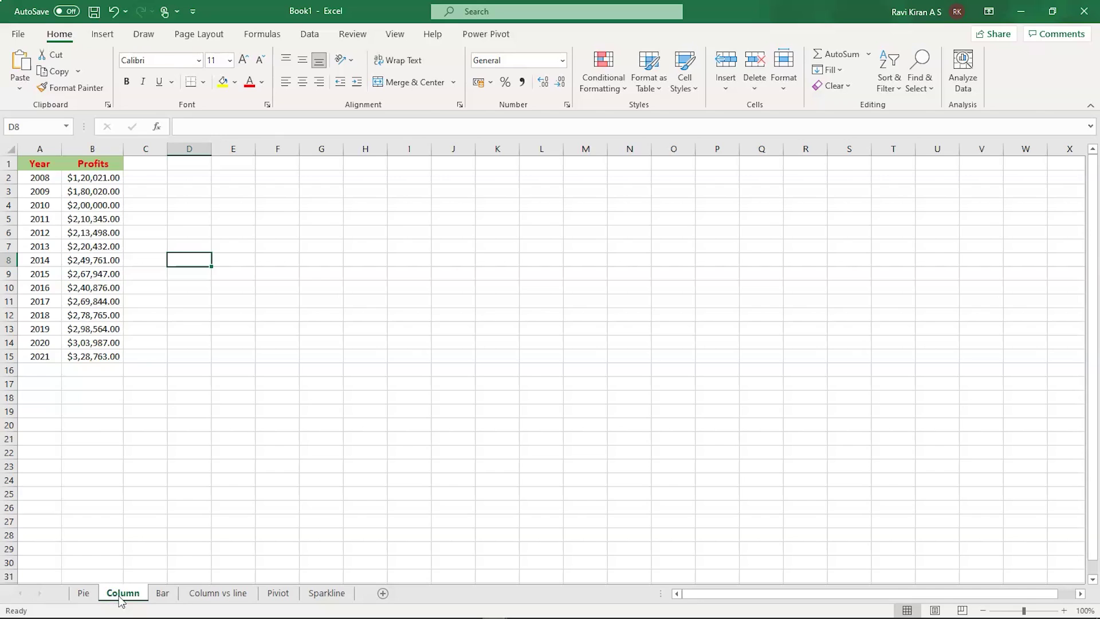
click(120, 596)
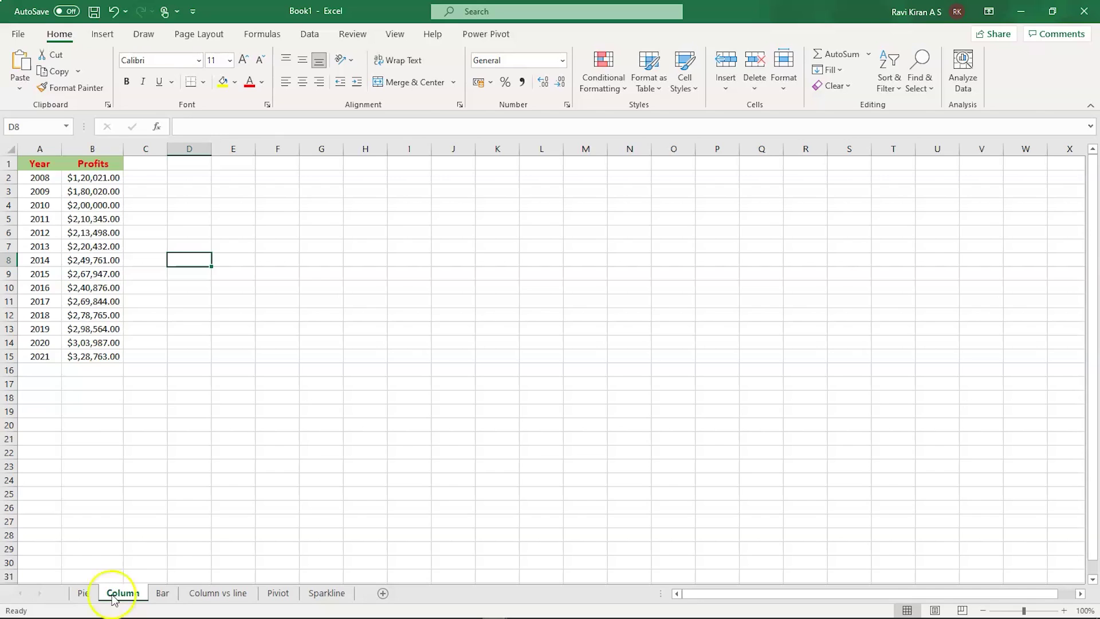
click(37, 182)
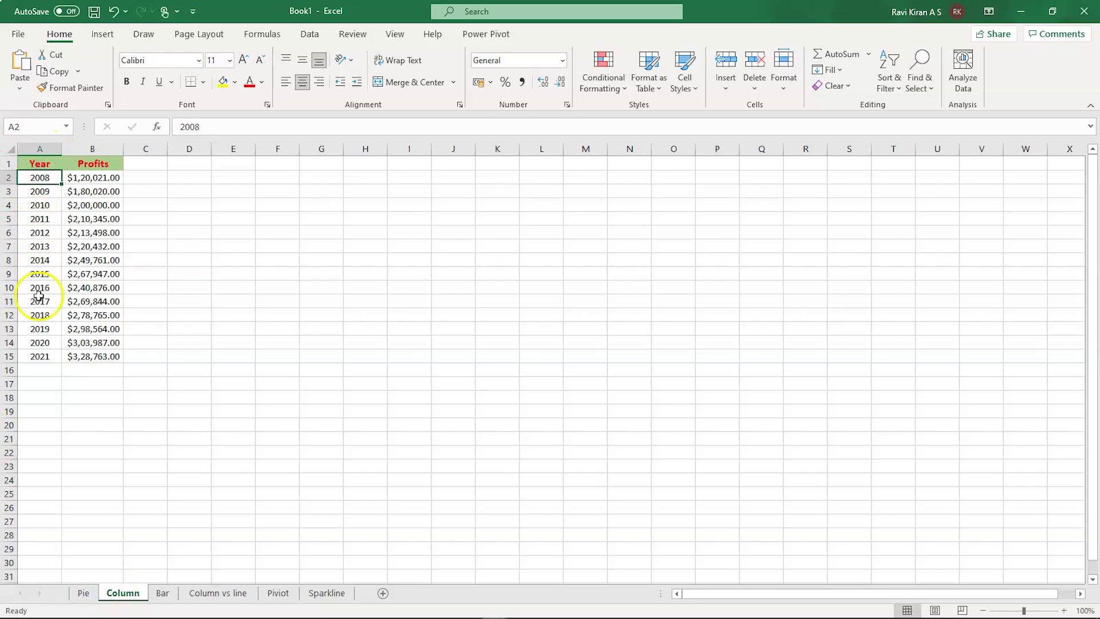
click(38, 358)
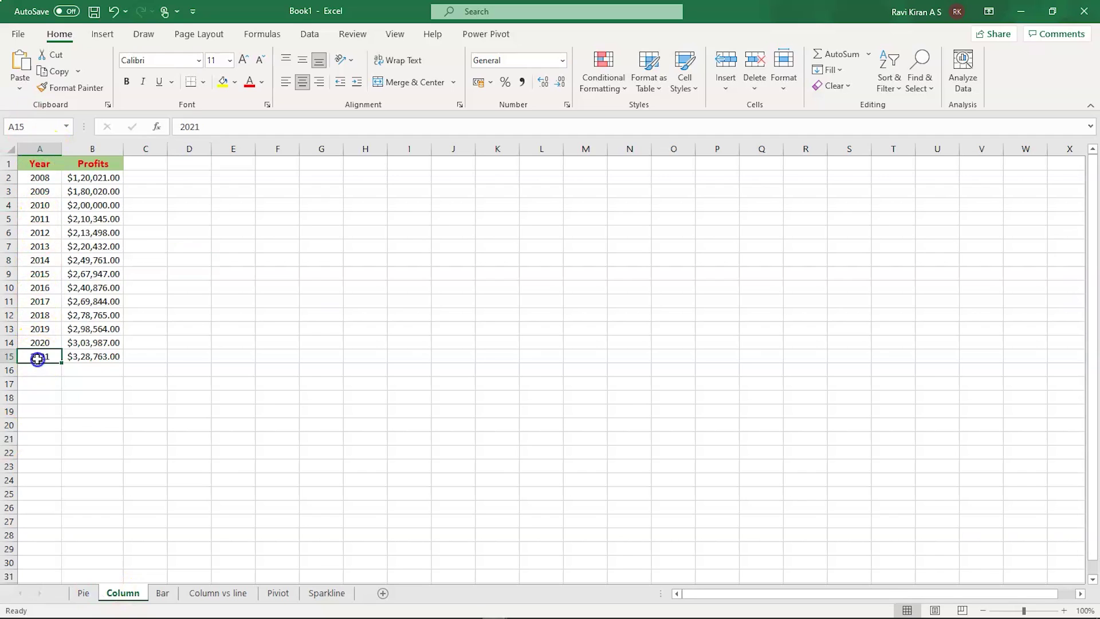
click(93, 180)
key(Down)
key(Down)
key(Down)
key(Down)
key(Down)
key(Down)
key(Down)
key(Down)
key(Down)
key(Down)
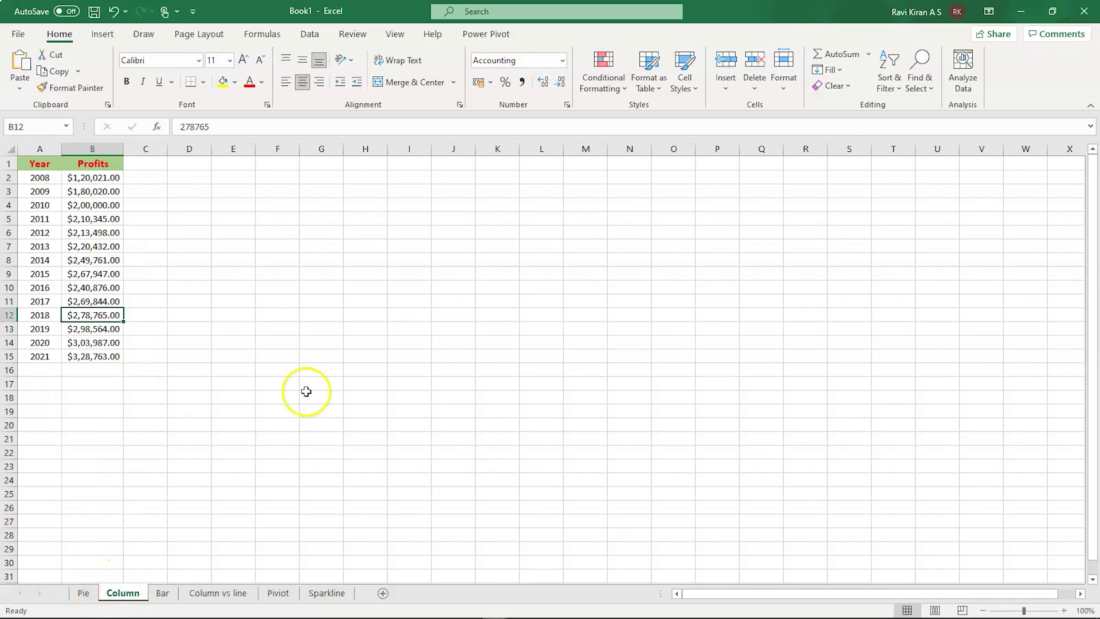
click(118, 358)
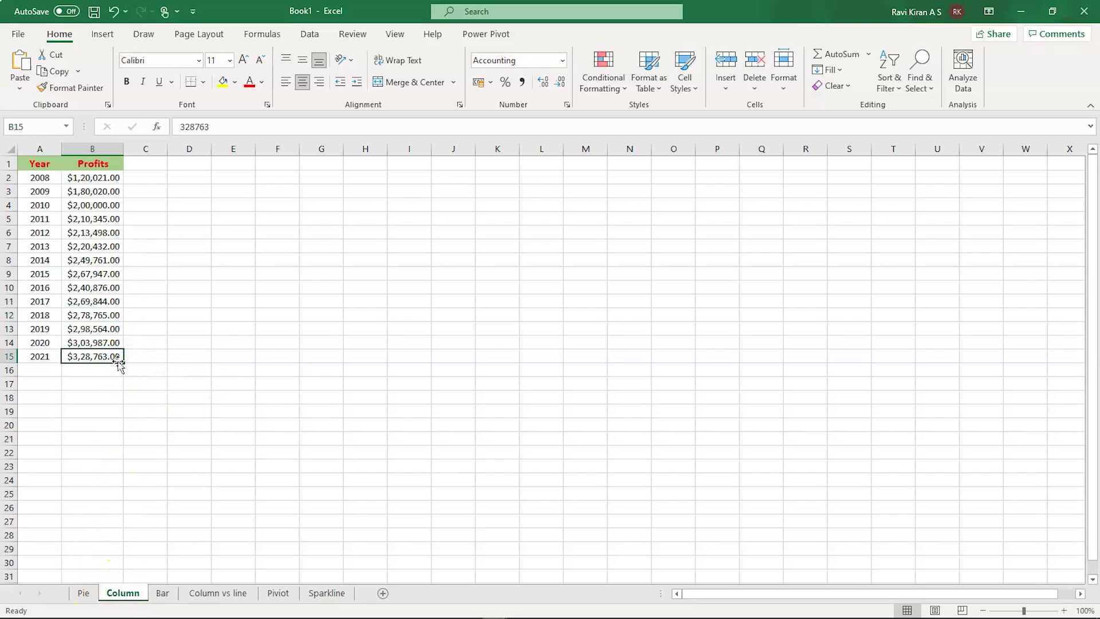
Insert a default column chart from A1:B15 and enlarge it to span about G4 to P24
drag(80, 356, 27, 164)
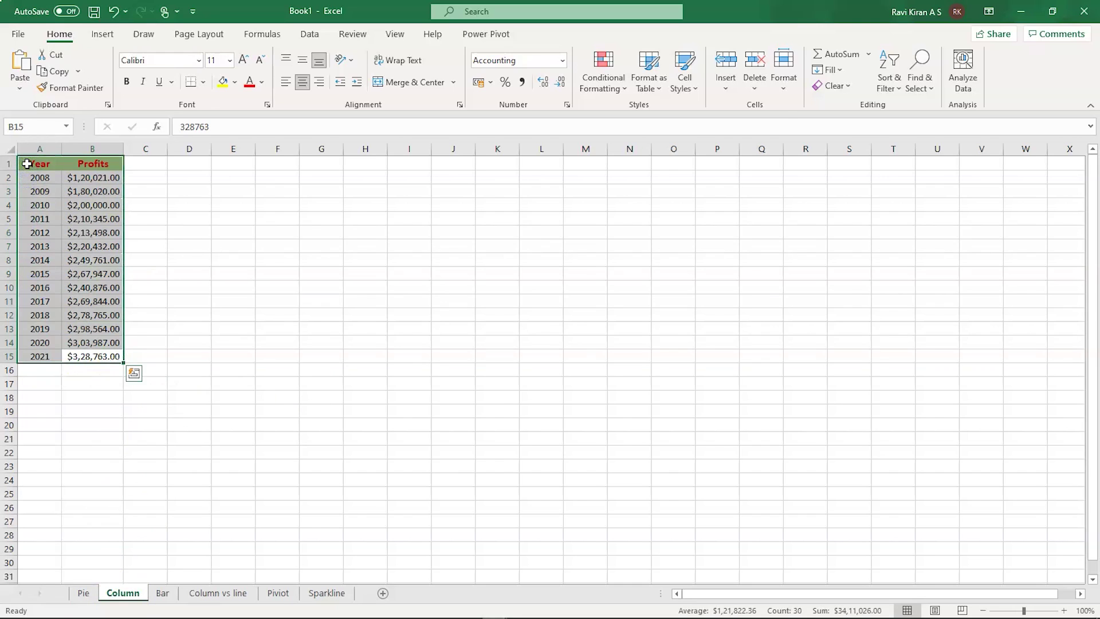
key(alt+F1)
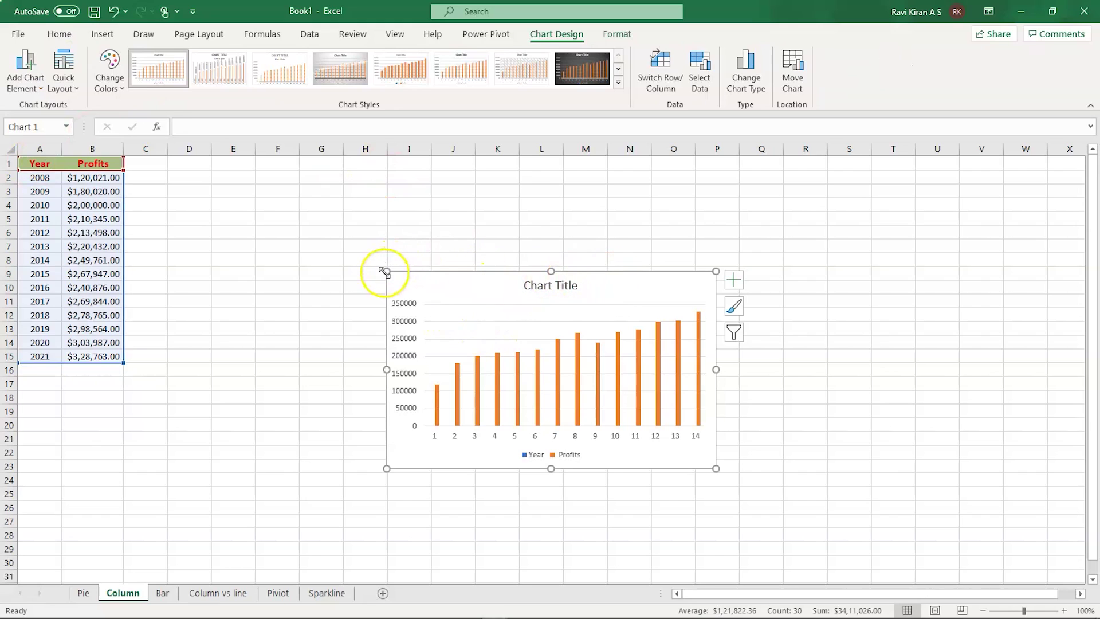
click(424, 290)
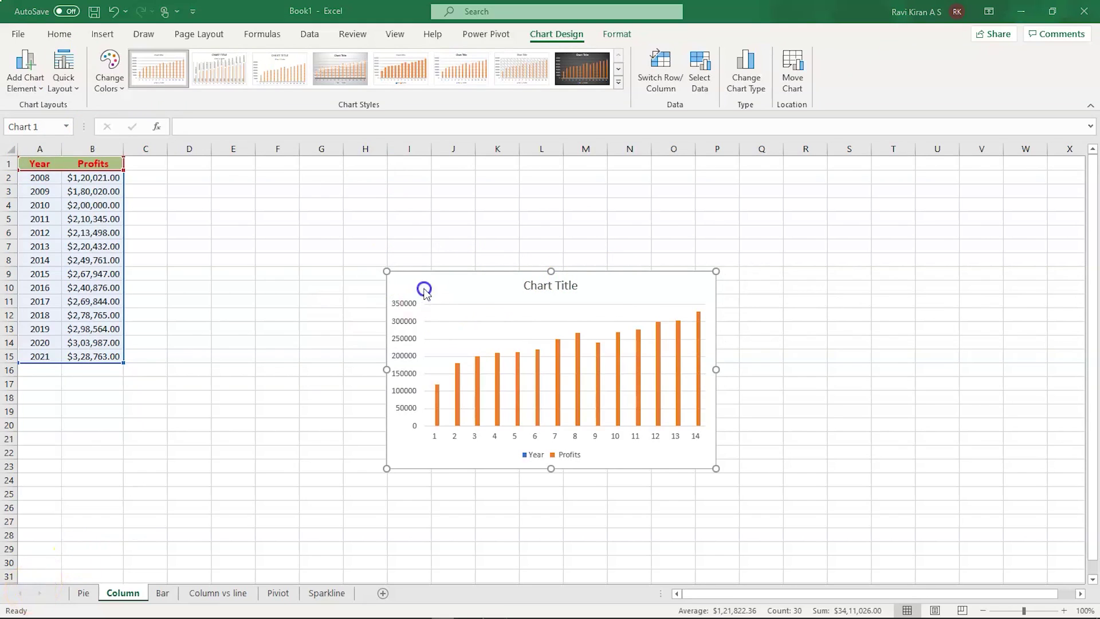
drag(387, 271, 296, 204)
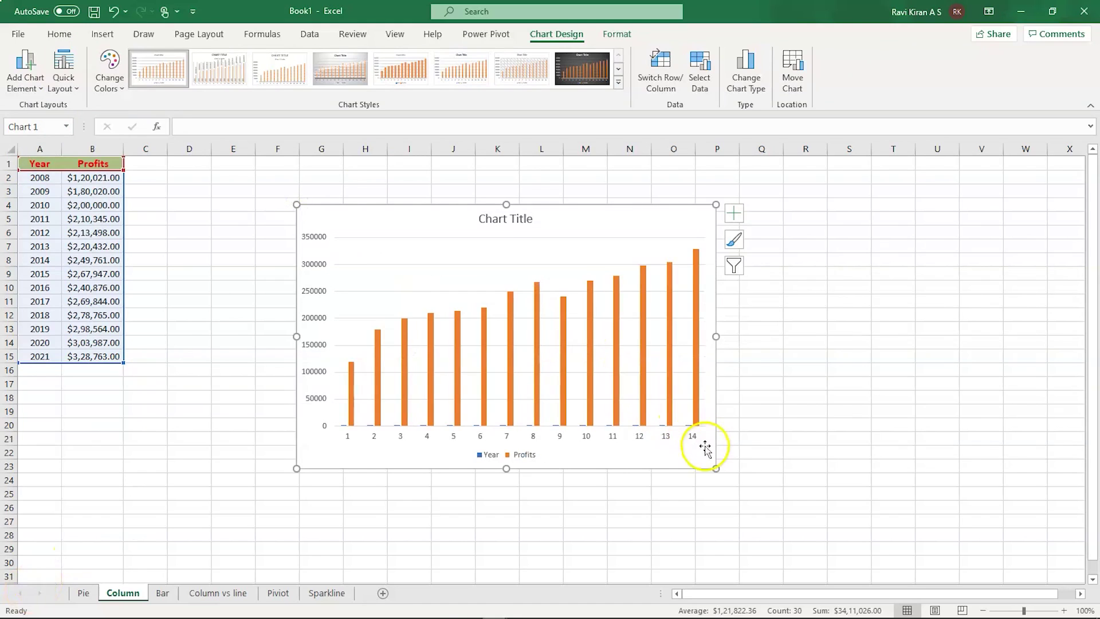
drag(715, 468, 744, 484)
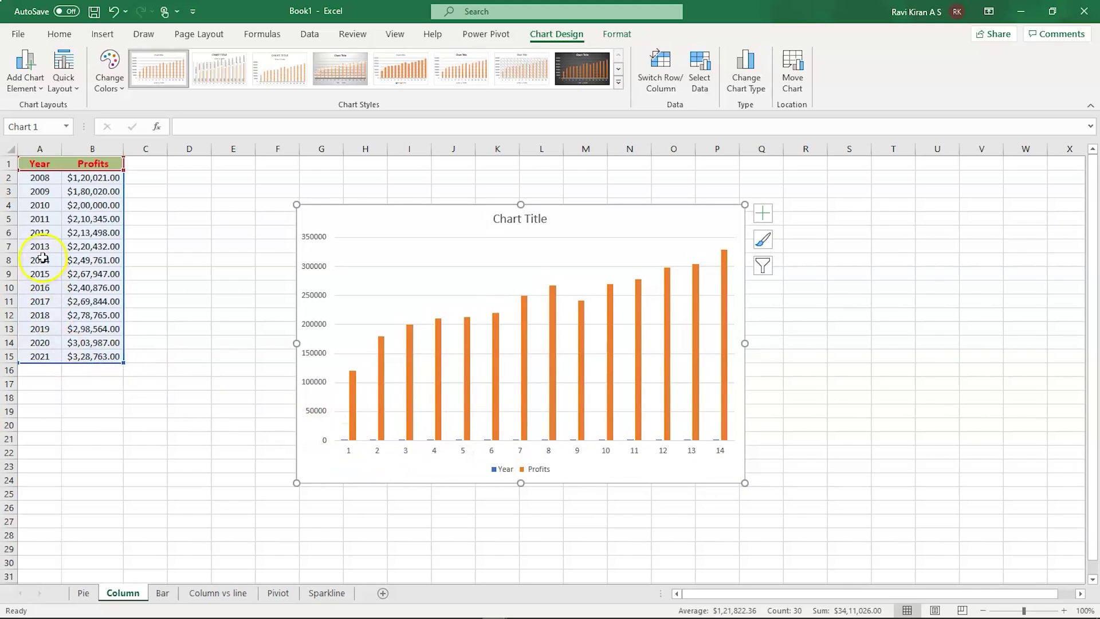
Preview axis titles and data labels on the column chart, removing each again
click(40, 424)
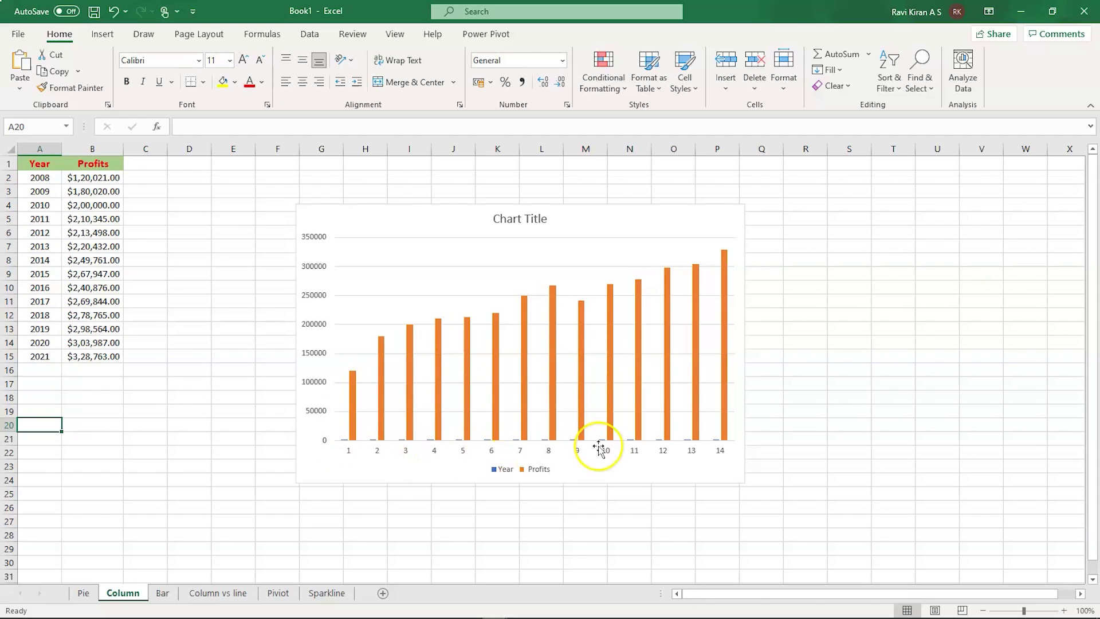
click(523, 444)
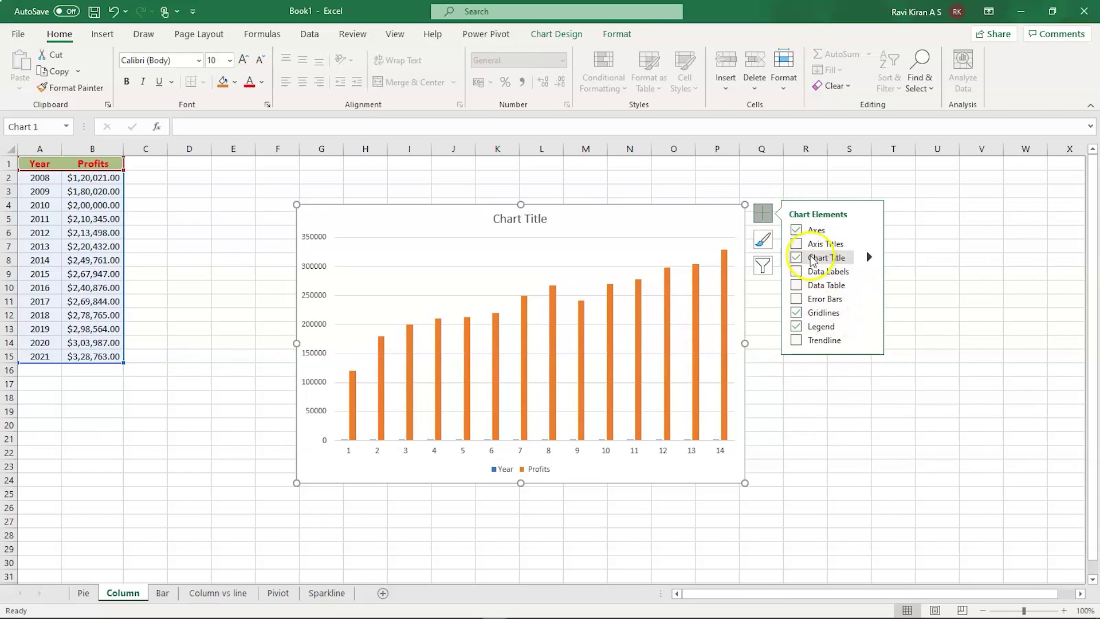
click(796, 245)
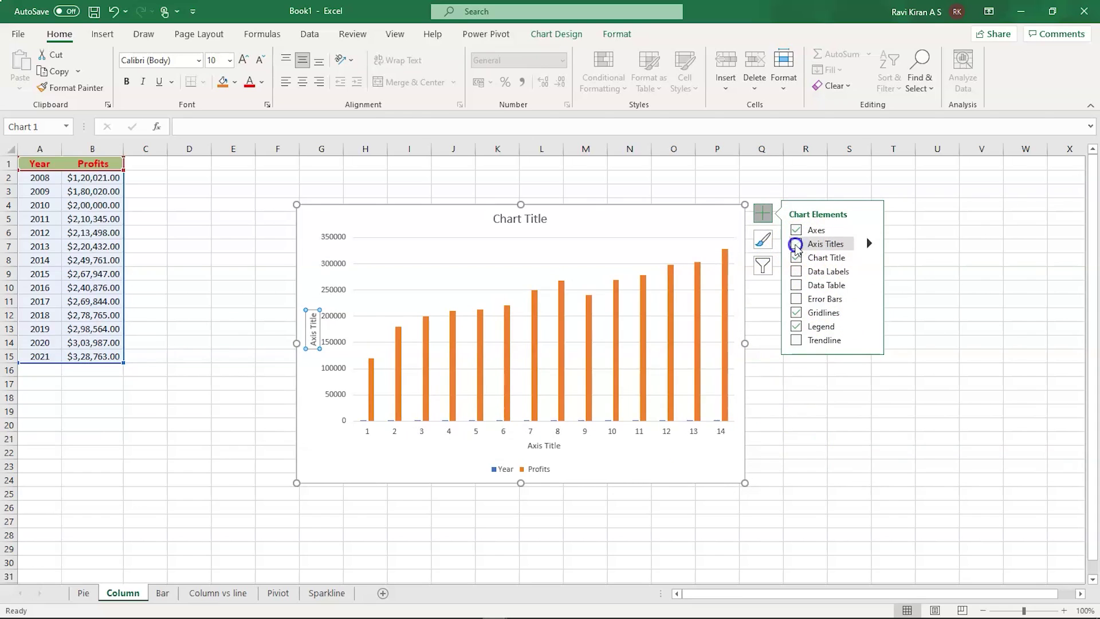
click(796, 245)
click(797, 272)
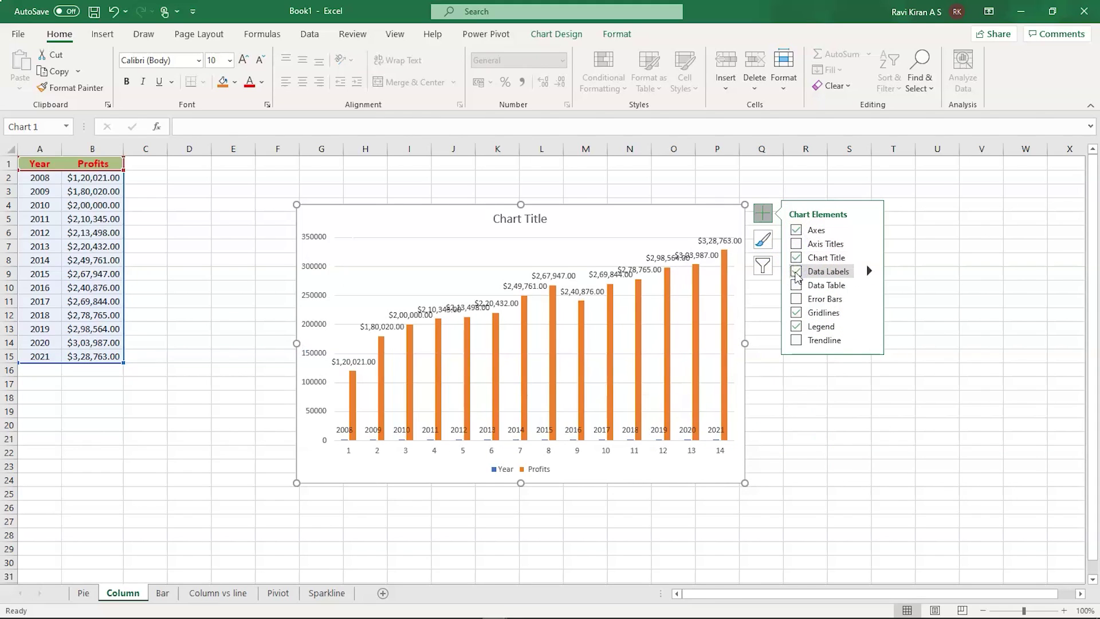
click(797, 274)
Add a data table beneath the column chart's plot area
click(795, 285)
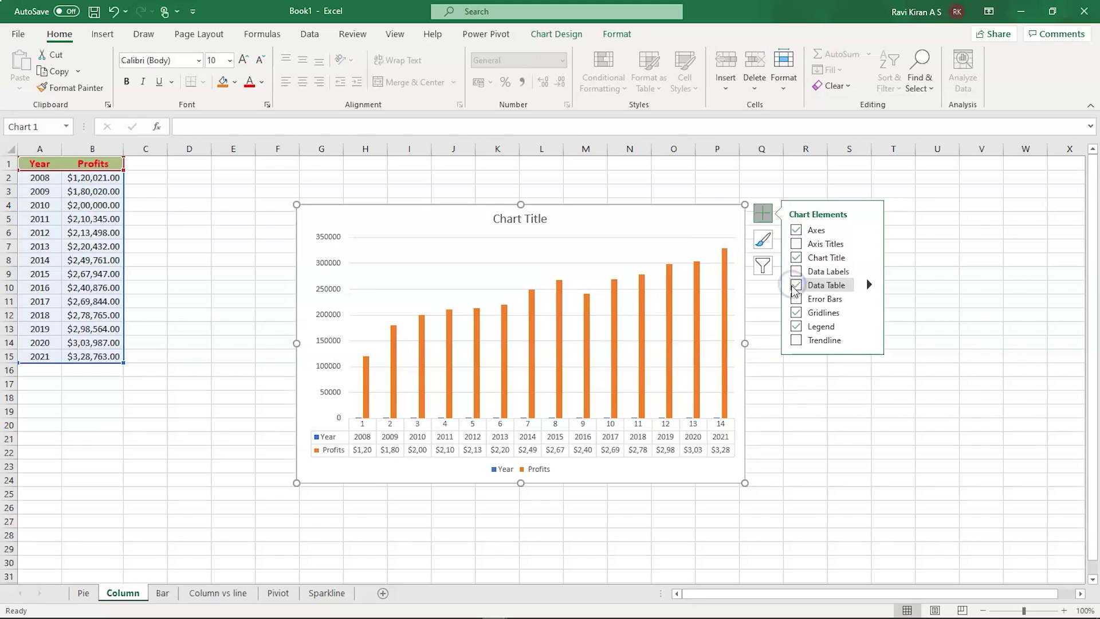
click(795, 285)
click(795, 286)
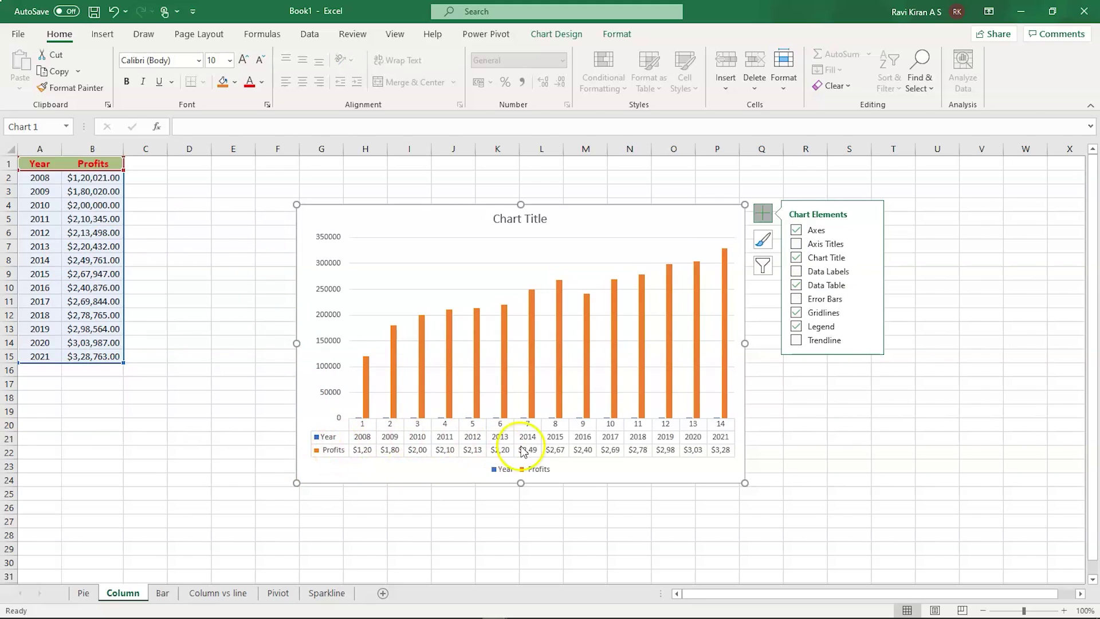
Remove the data table from the column chart and delete the Year series from its data source
click(796, 285)
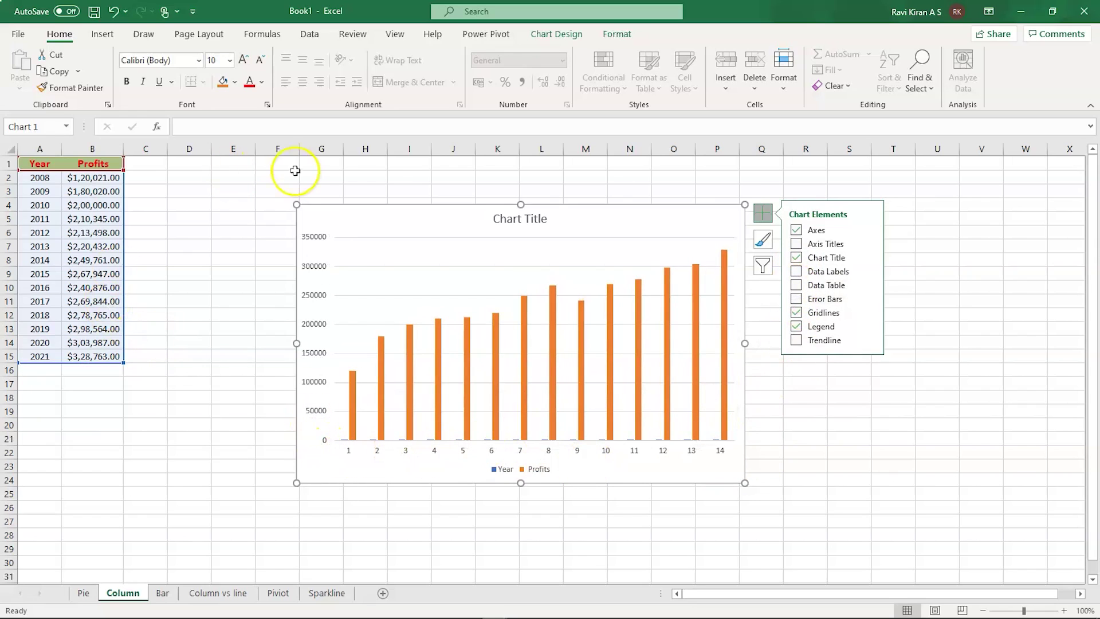
click(552, 38)
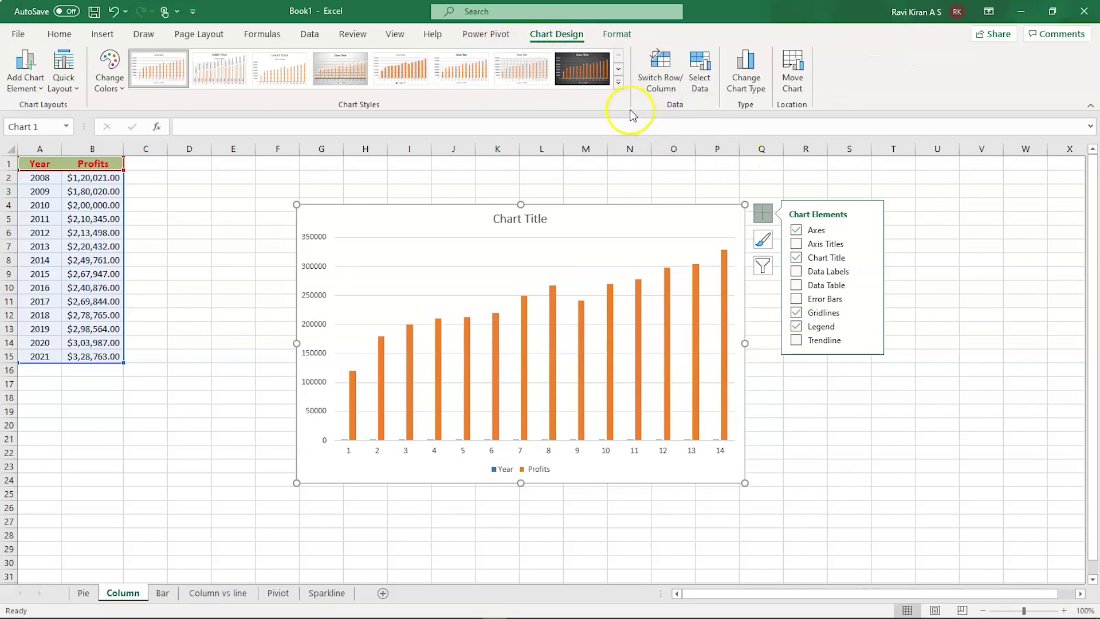
click(696, 83)
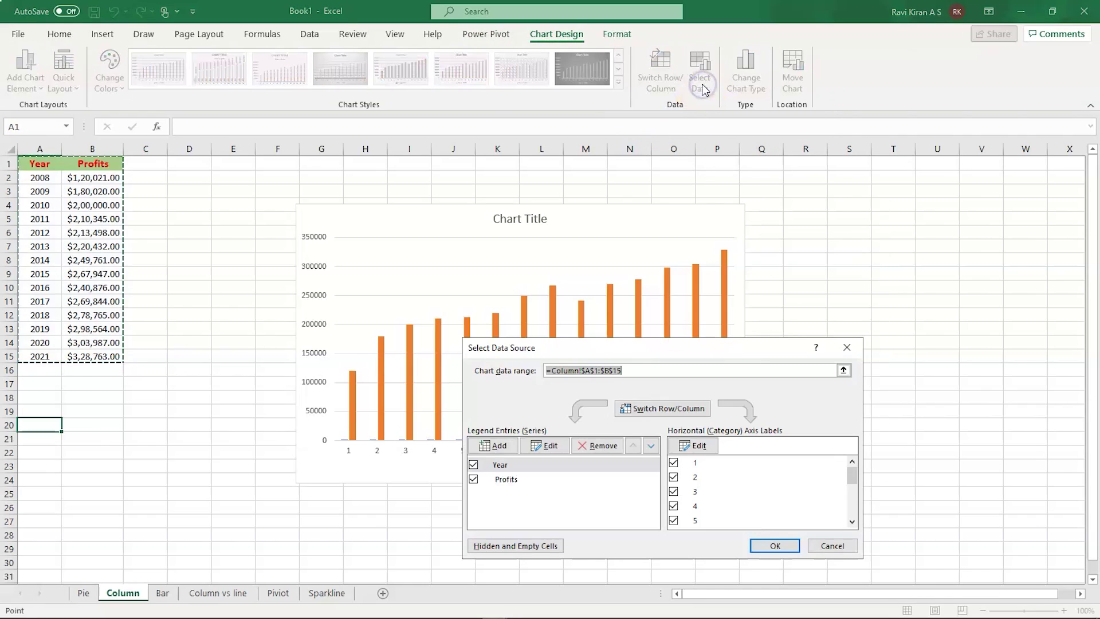
click(493, 481)
click(507, 467)
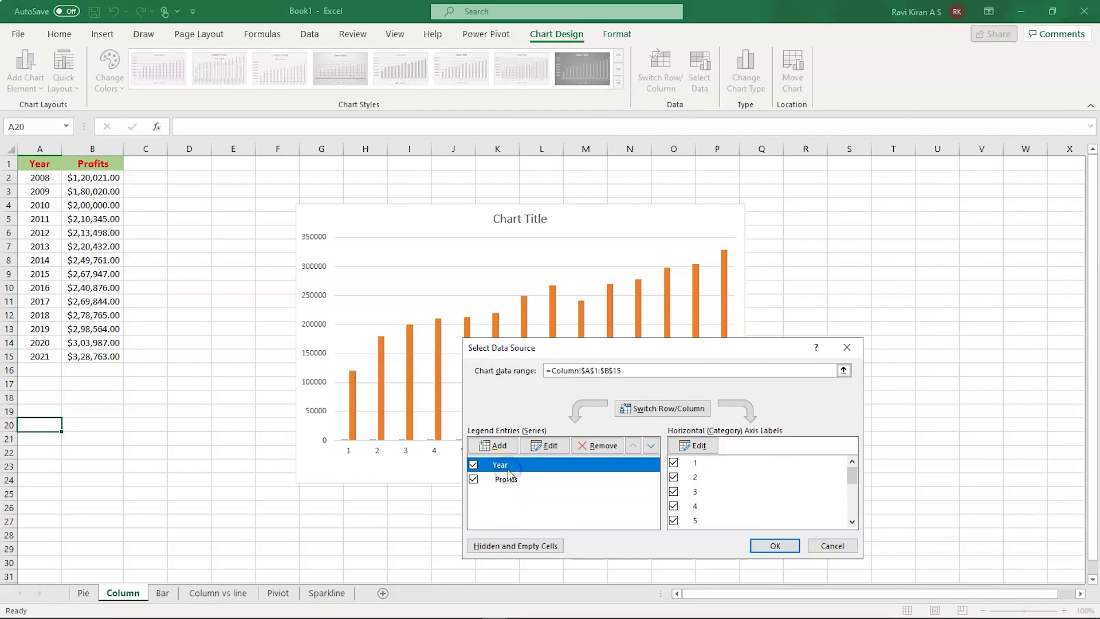
click(598, 445)
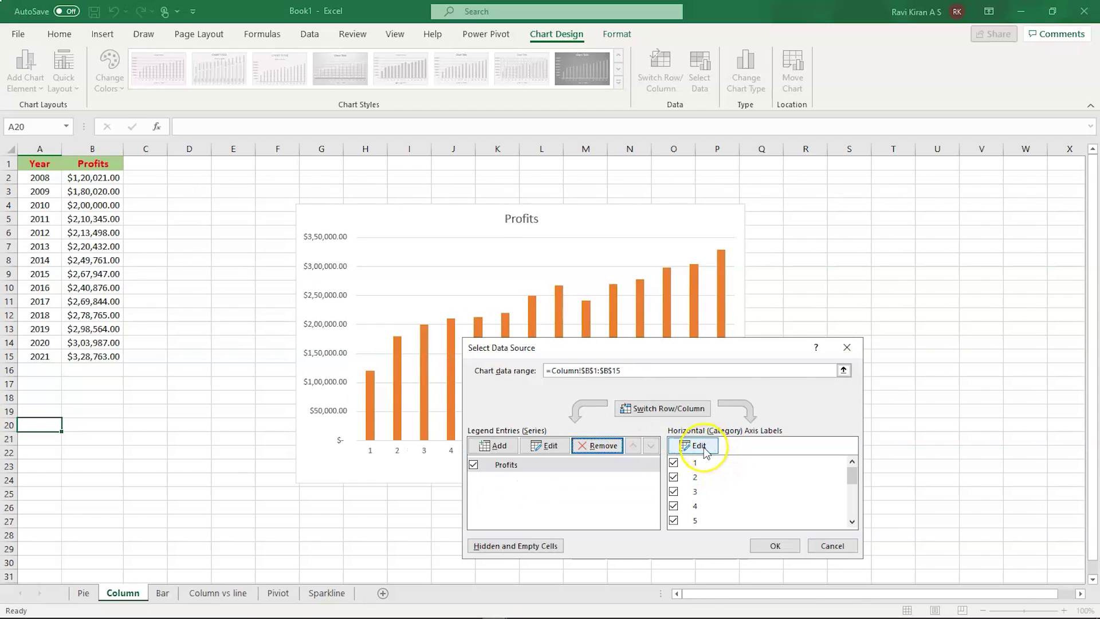
Set the column chart's horizontal axis labels to the years in A2:A15 and apply the data source changes
click(702, 448)
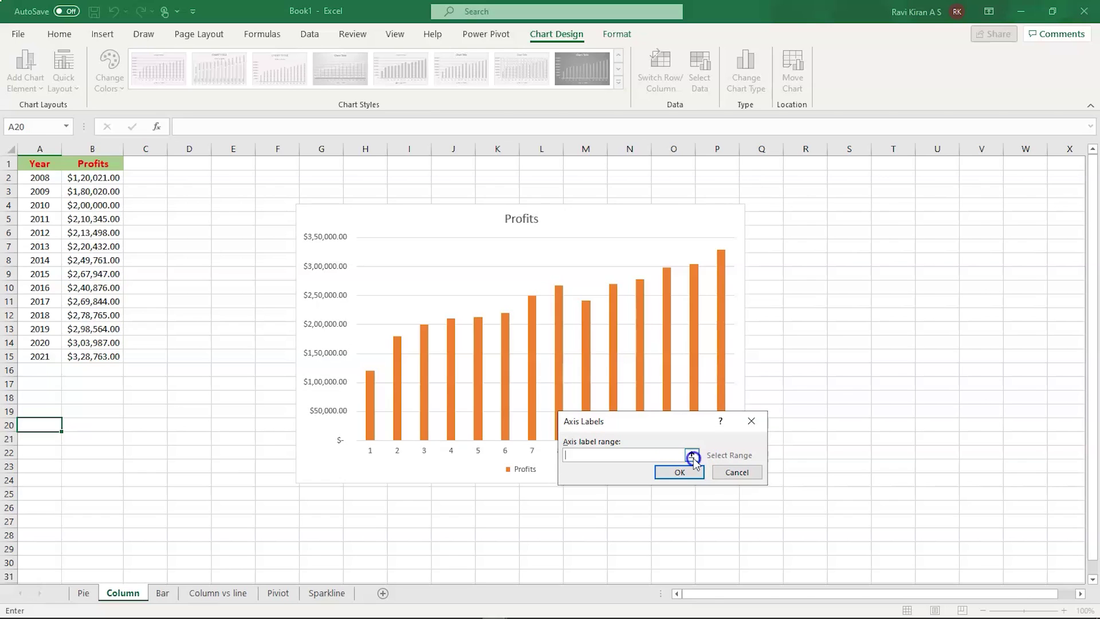
click(692, 457)
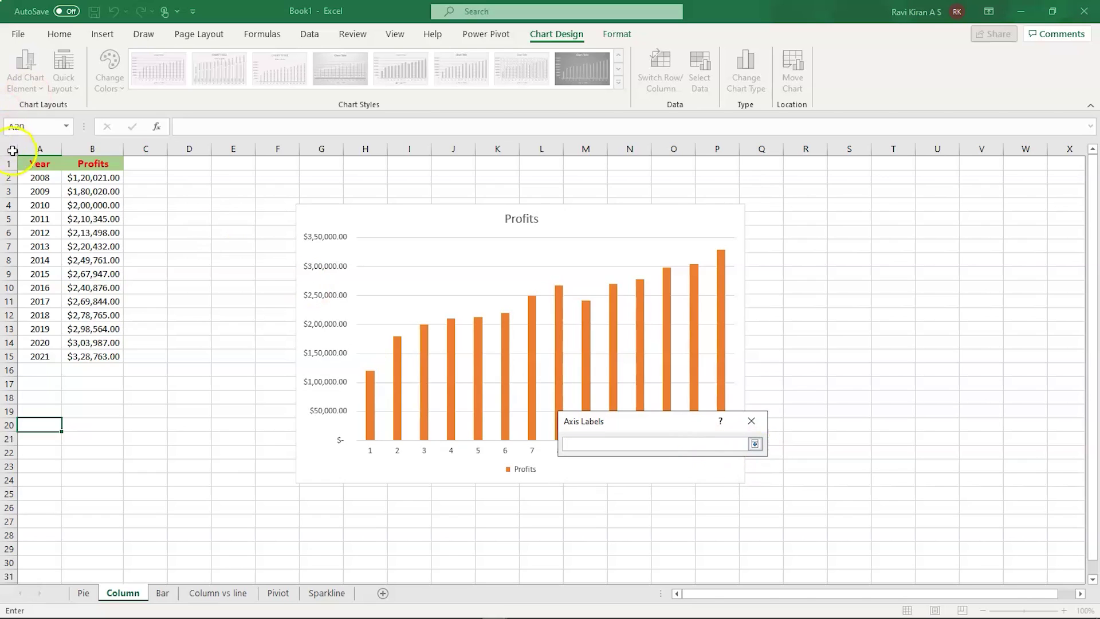
click(34, 176)
drag(52, 185, 44, 361)
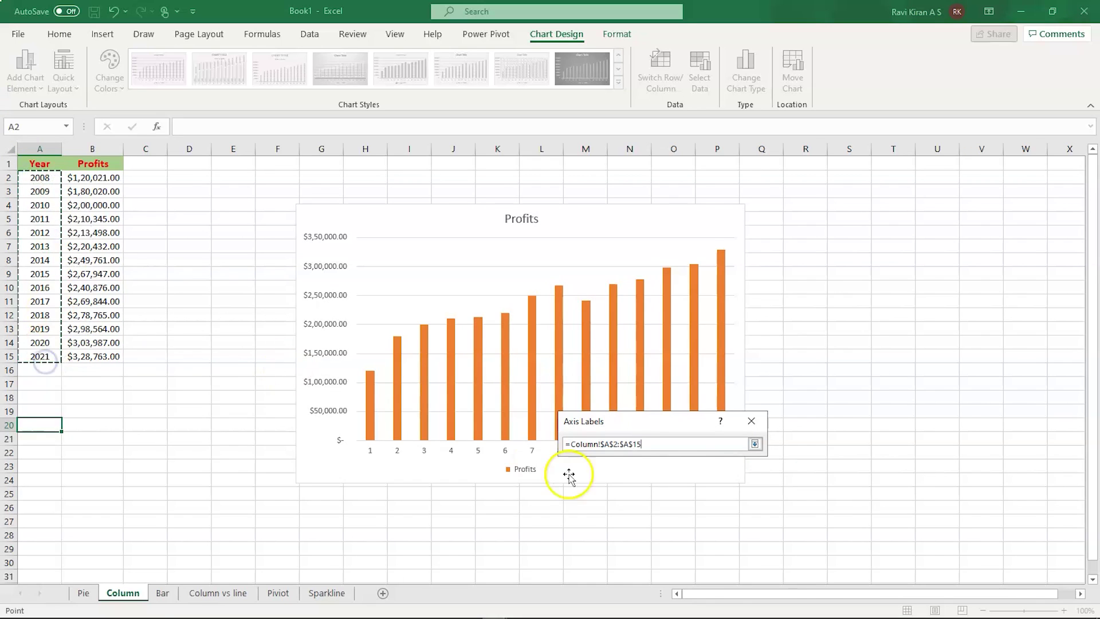
click(756, 445)
click(679, 473)
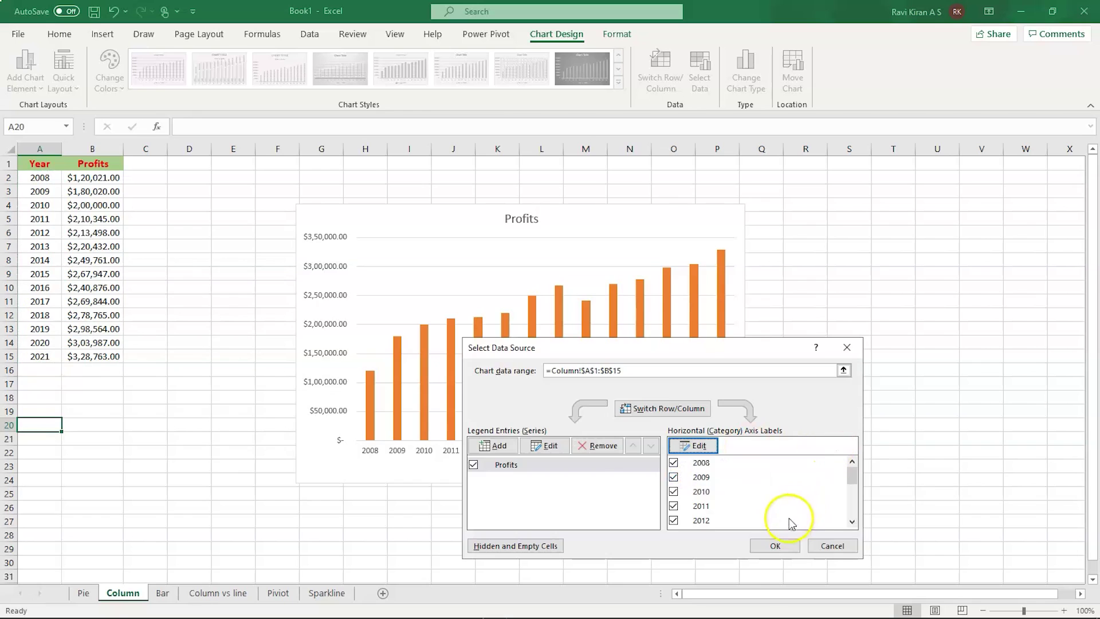
click(775, 546)
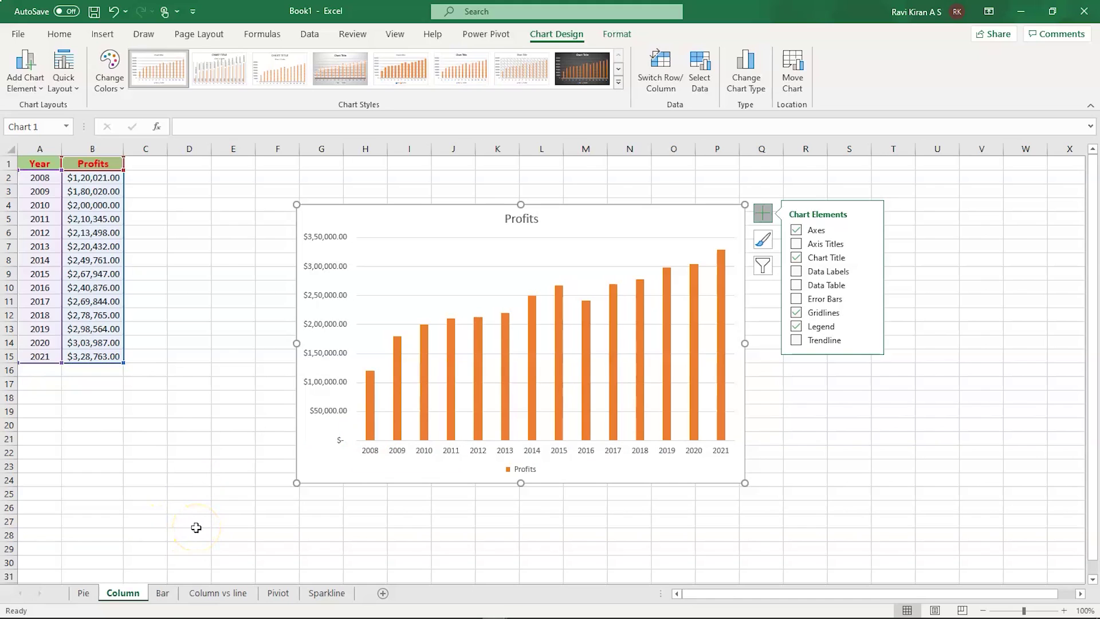
click(162, 594)
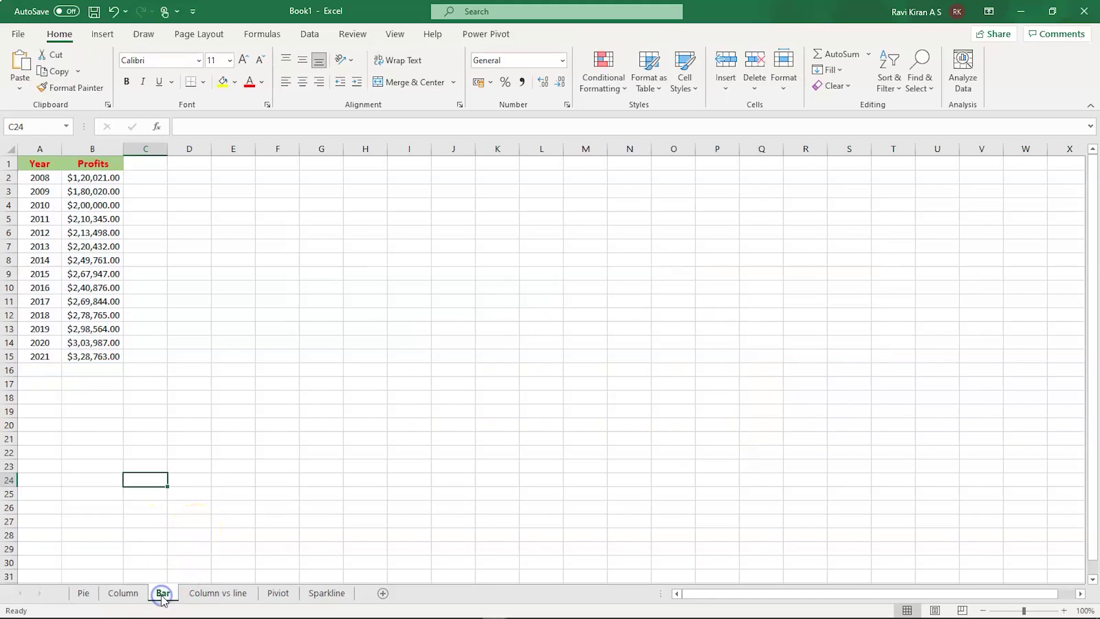
click(127, 596)
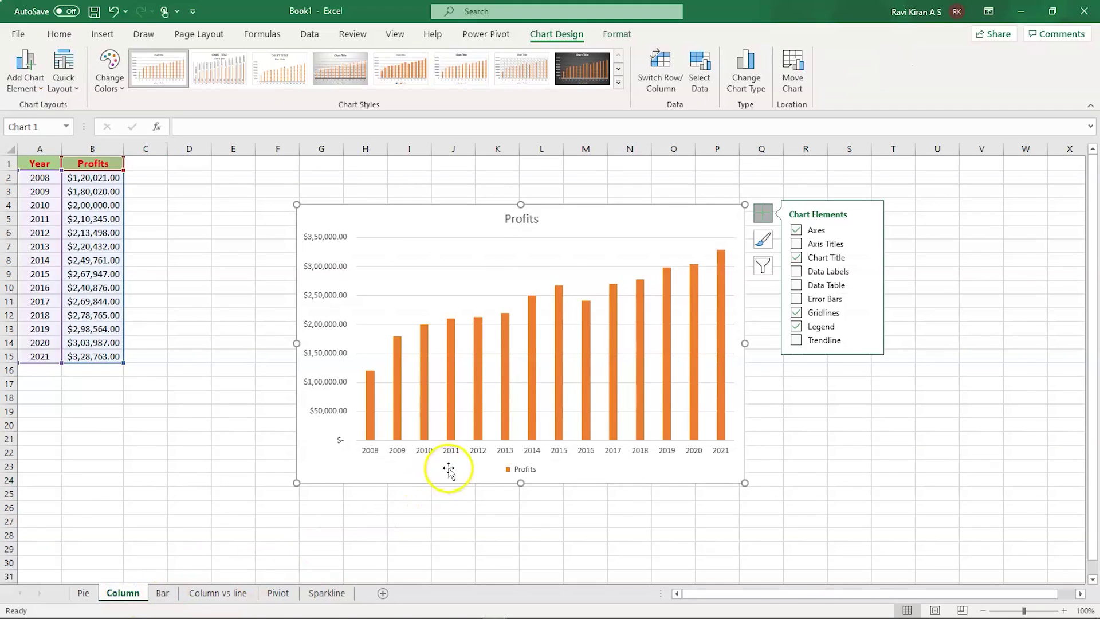
right_click(687, 220)
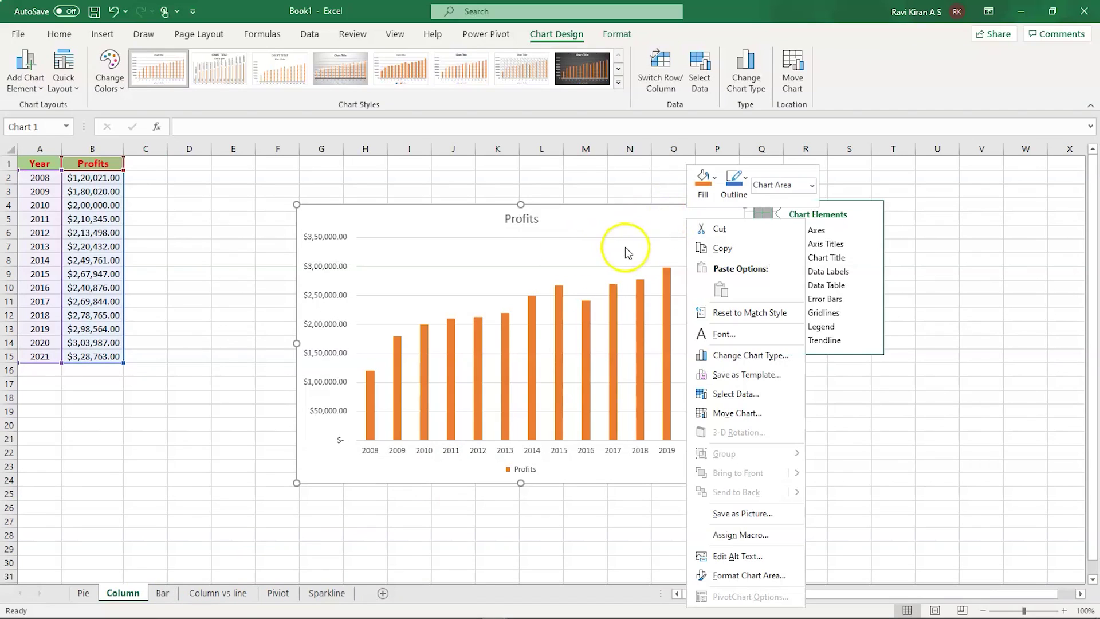
click(629, 229)
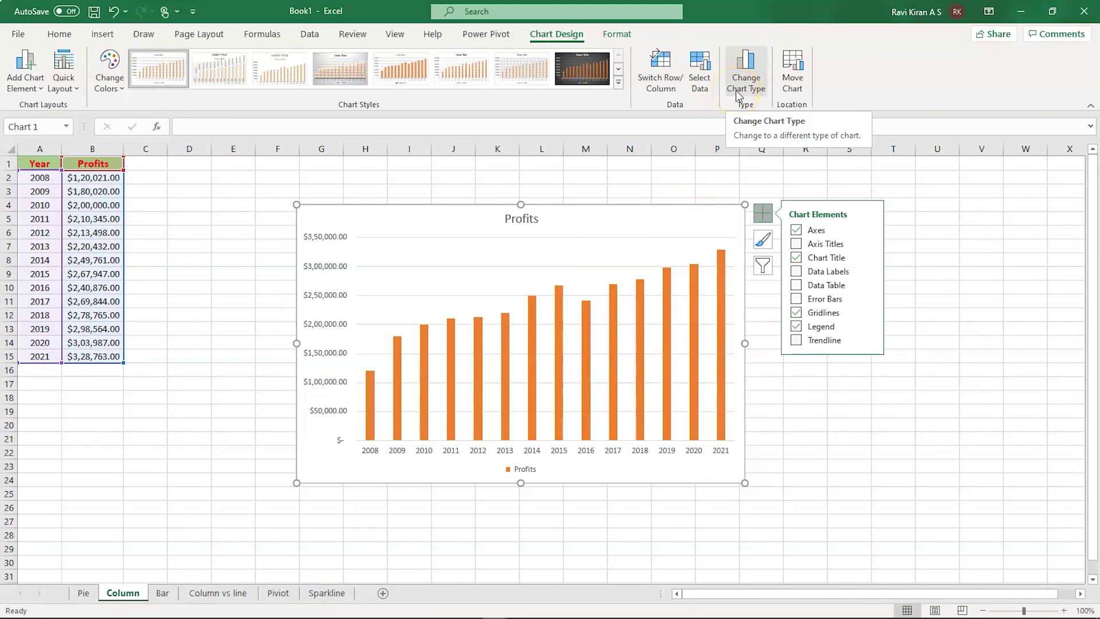
click(161, 593)
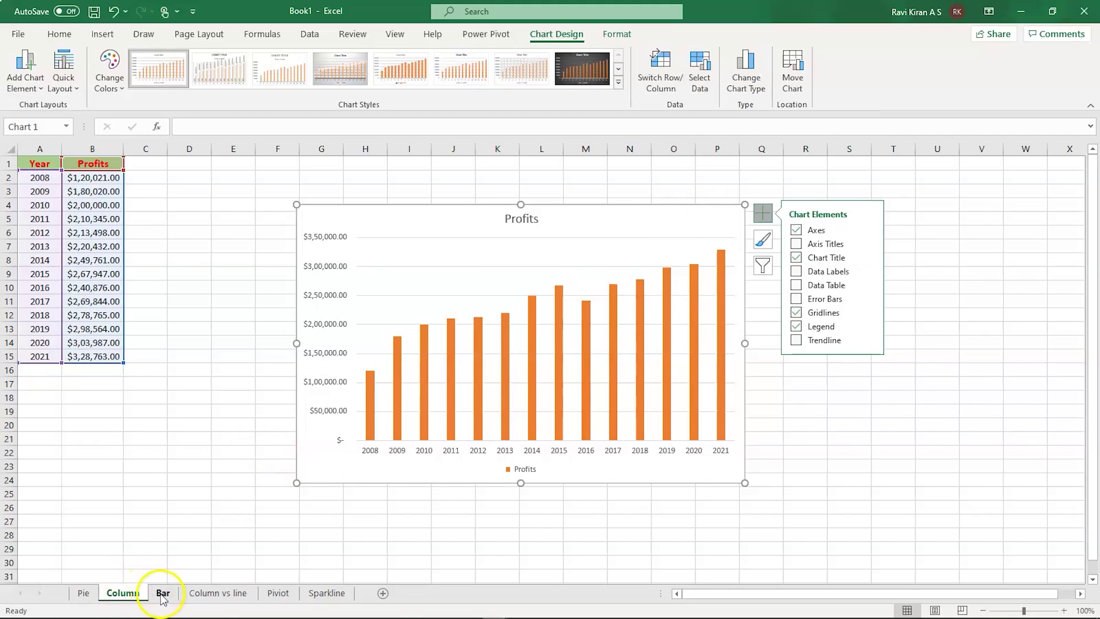
click(124, 595)
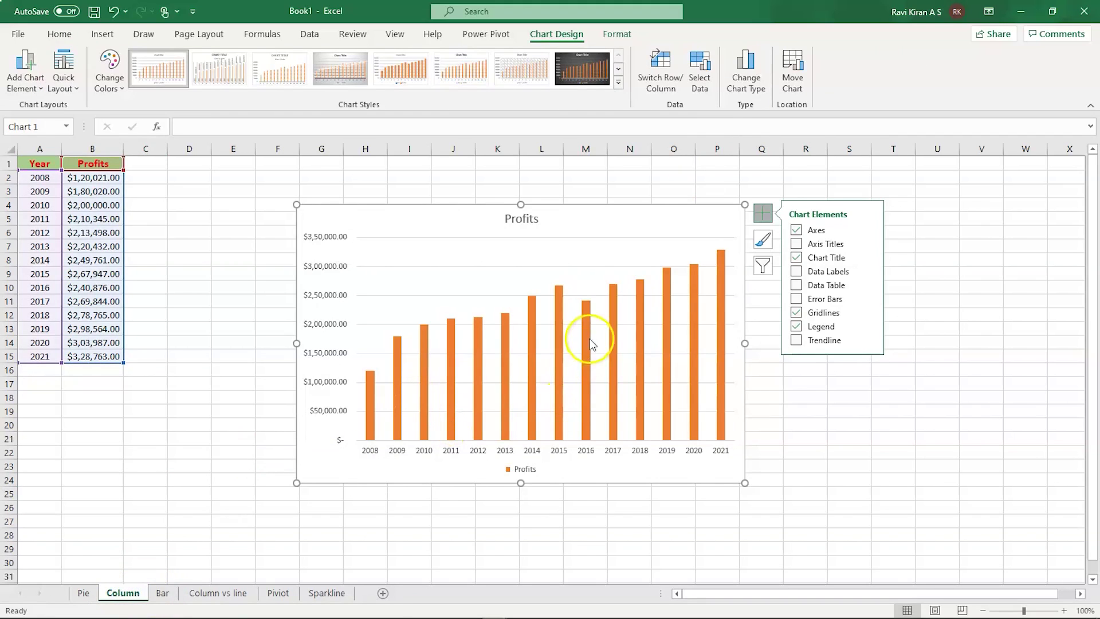
mouse_move(560, 342)
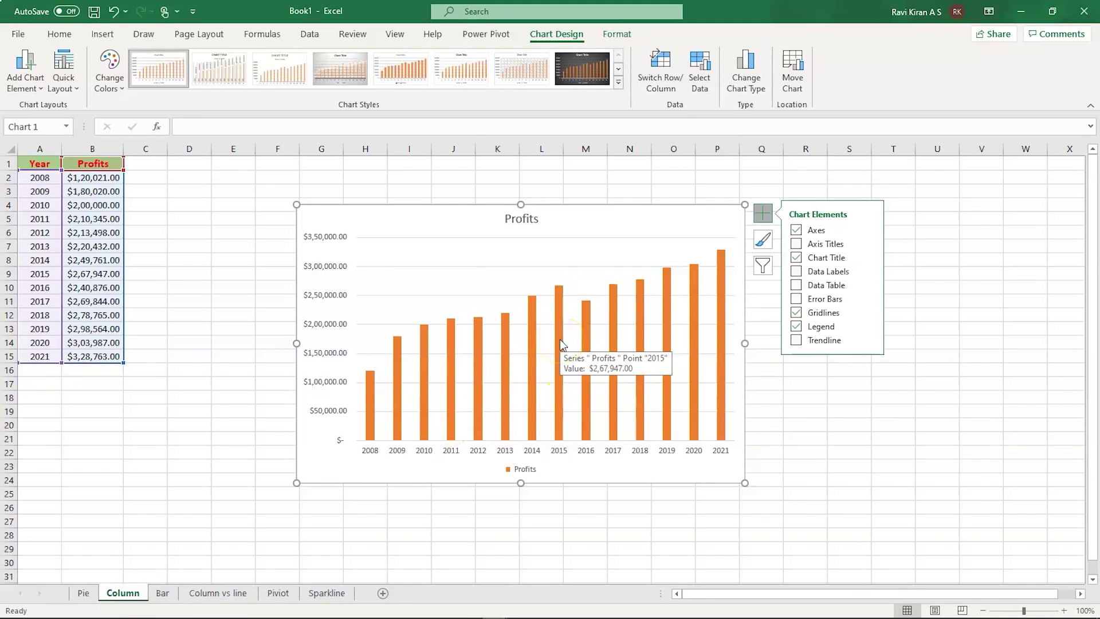
Change the column chart to a Clustered Bar chart, using the variant with a separately coloured bar for each year
click(746, 72)
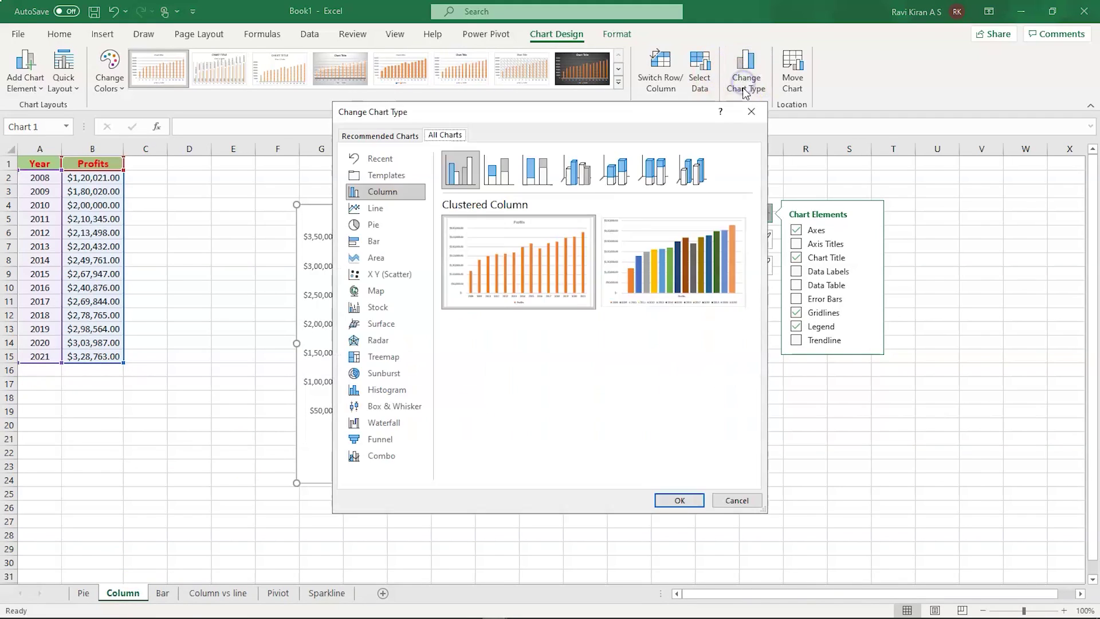
mouse_move(463, 293)
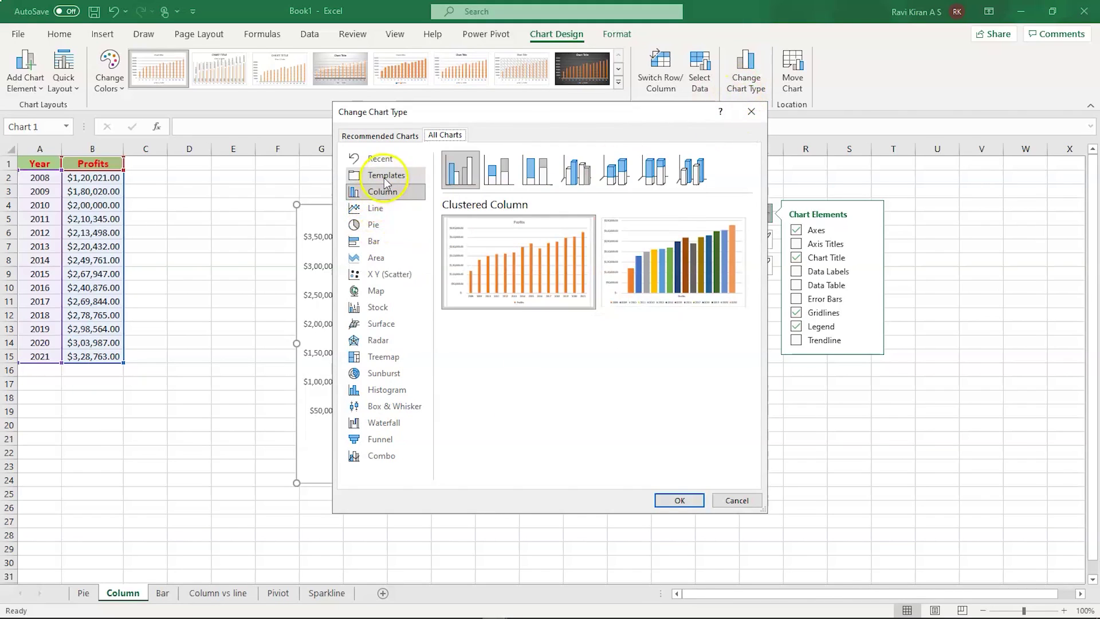
click(383, 246)
mouse_move(661, 284)
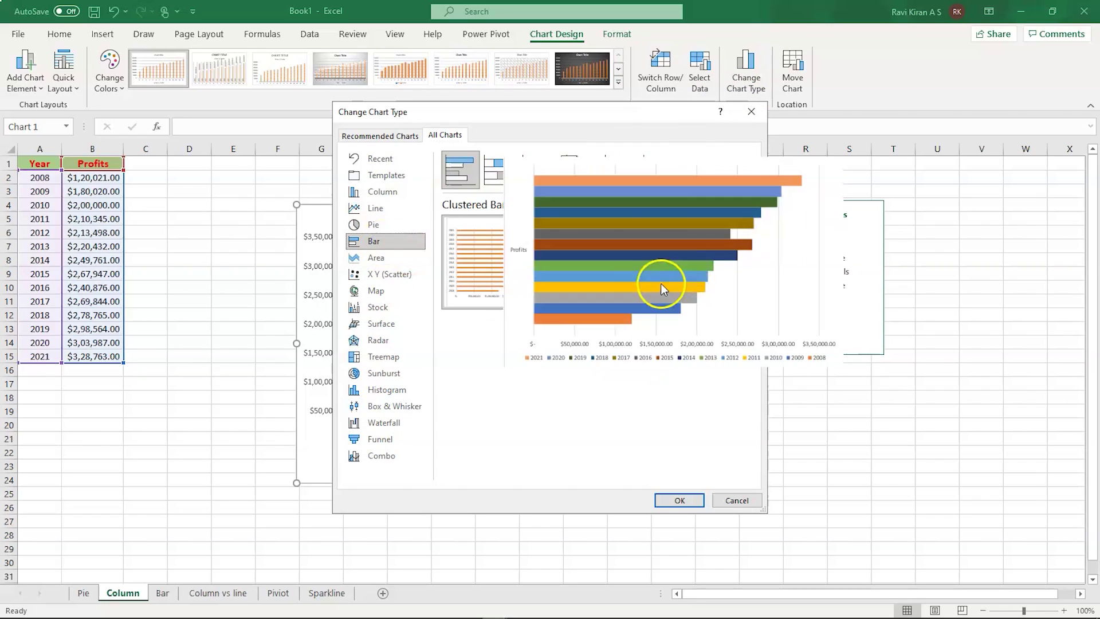
click(679, 501)
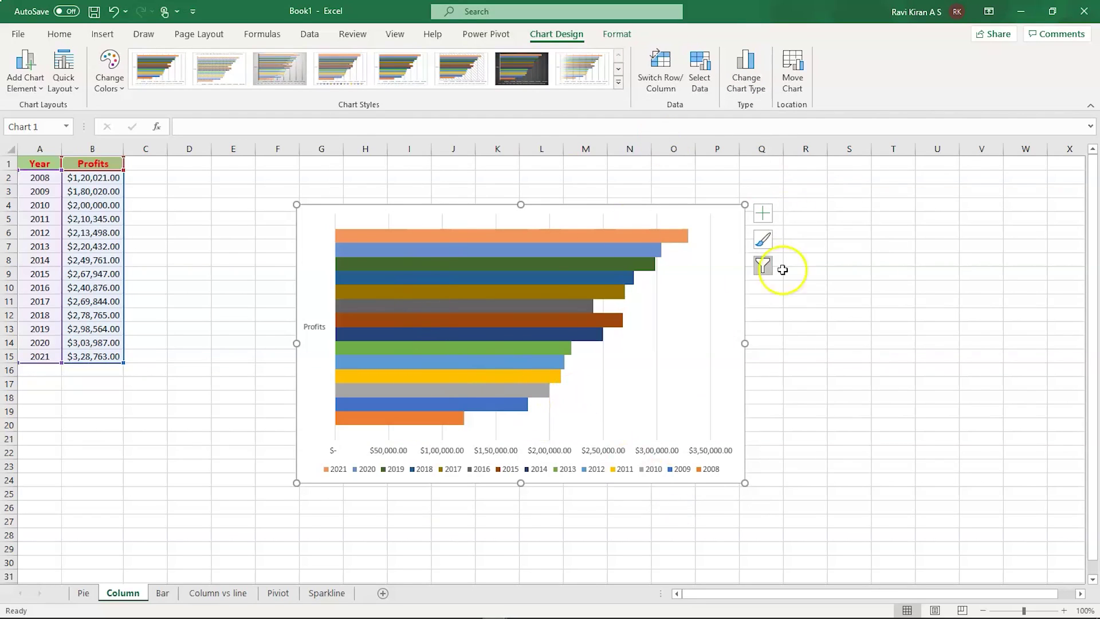
Add data labels and a data table to the bar chart, and stretch its height from row 1 to below row 31
click(764, 213)
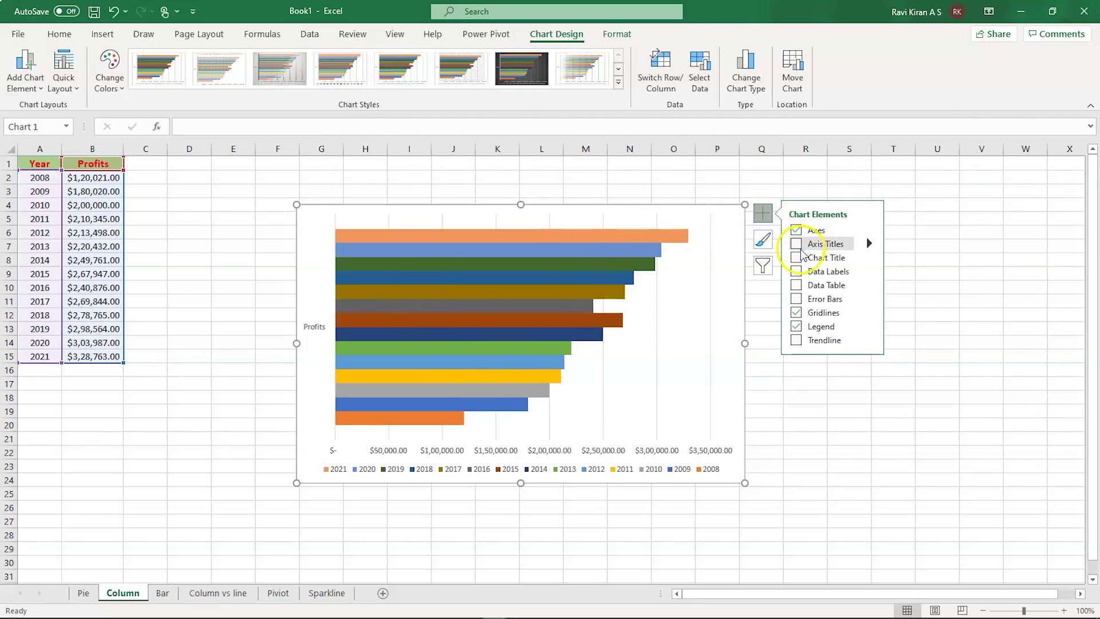
click(797, 272)
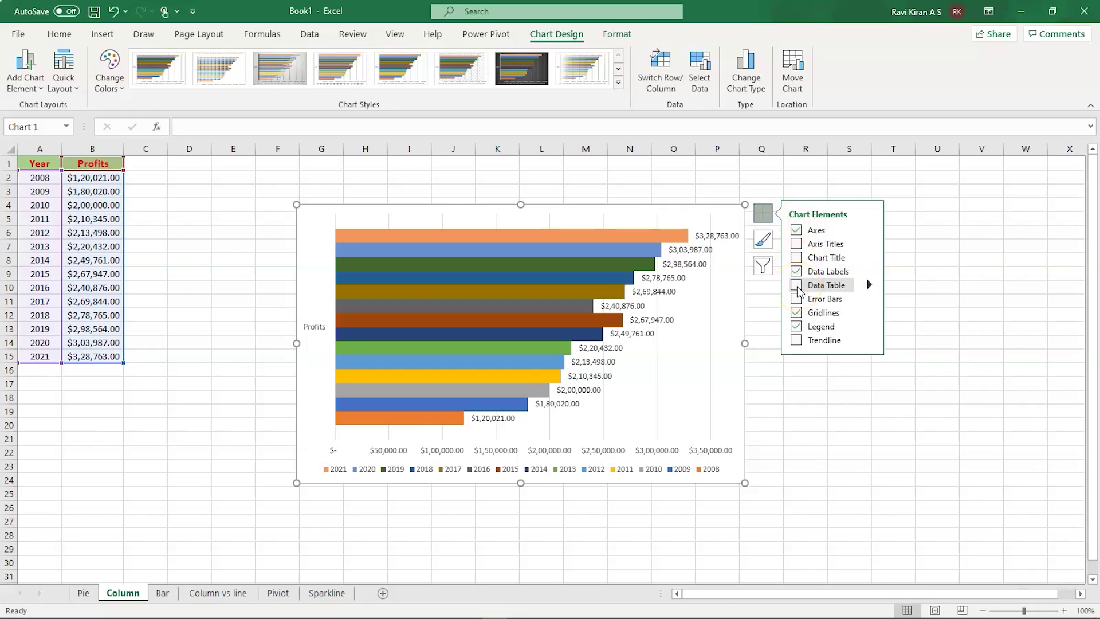
click(797, 285)
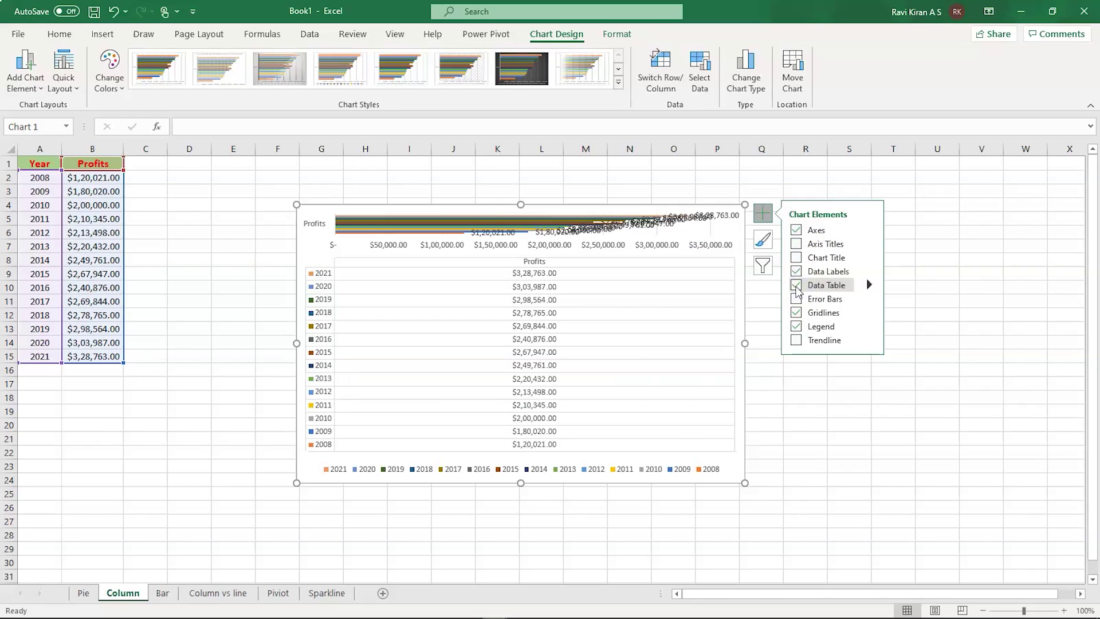
drag(519, 485, 492, 617)
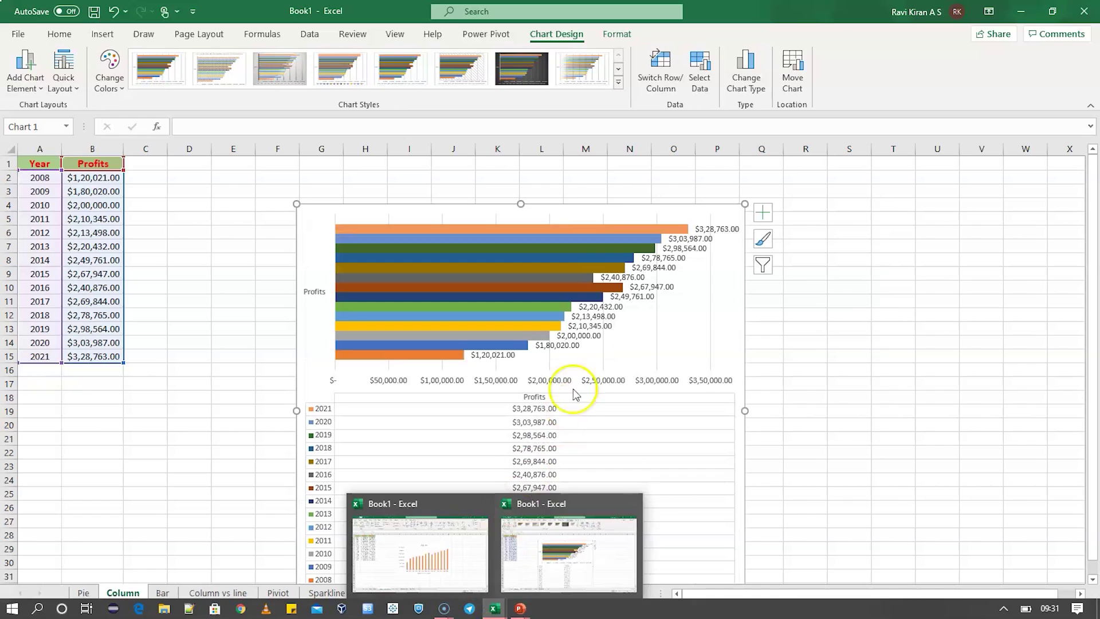
drag(519, 204, 528, 144)
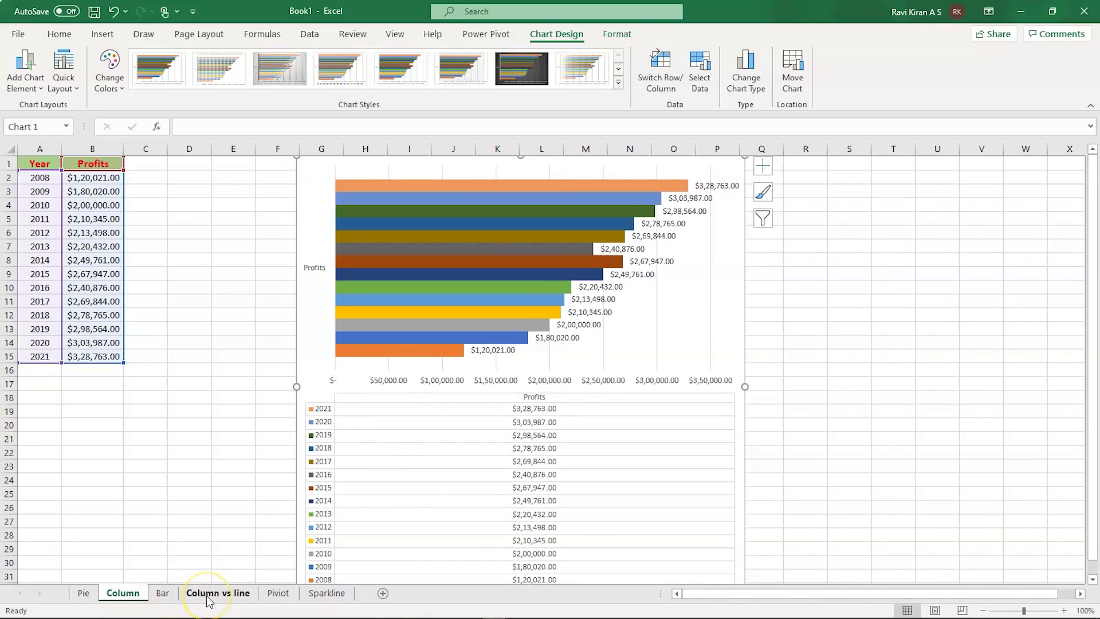
On the Column vs line sheet, insert a default column chart from A1:C15 and enlarge it to span about F4 to Q26
click(218, 594)
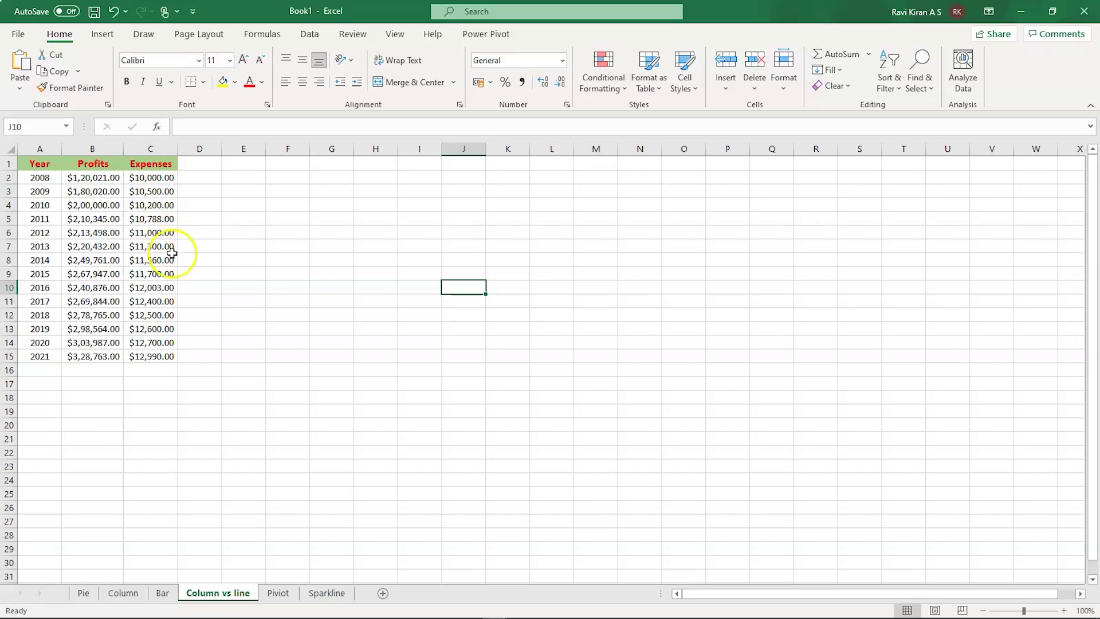
click(165, 358)
click(150, 452)
click(155, 357)
drag(153, 357, 33, 167)
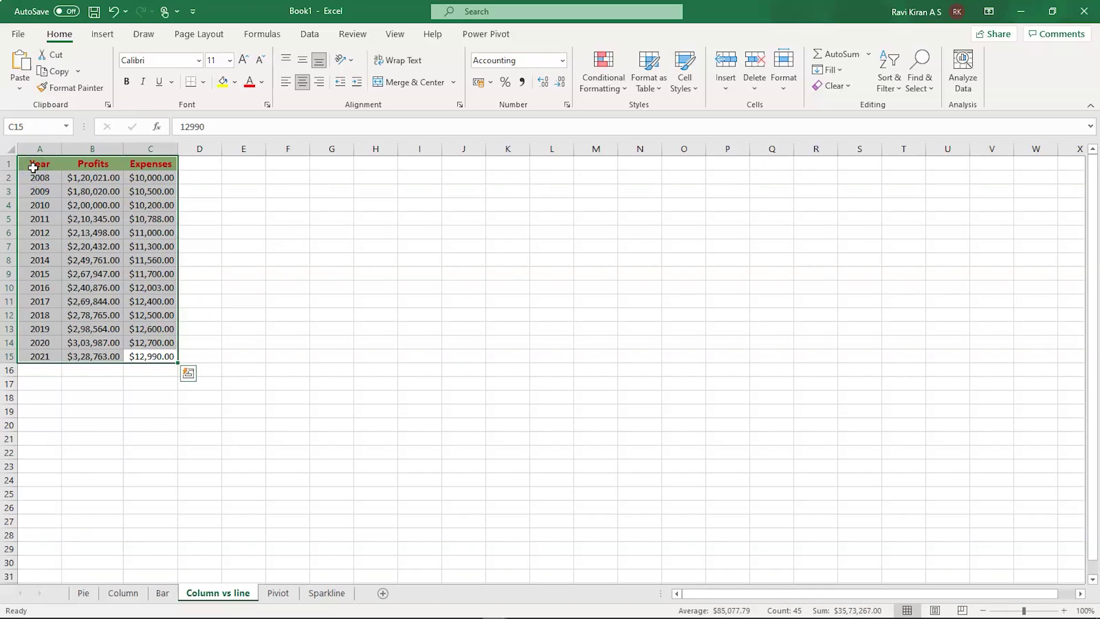
key(alt+F1)
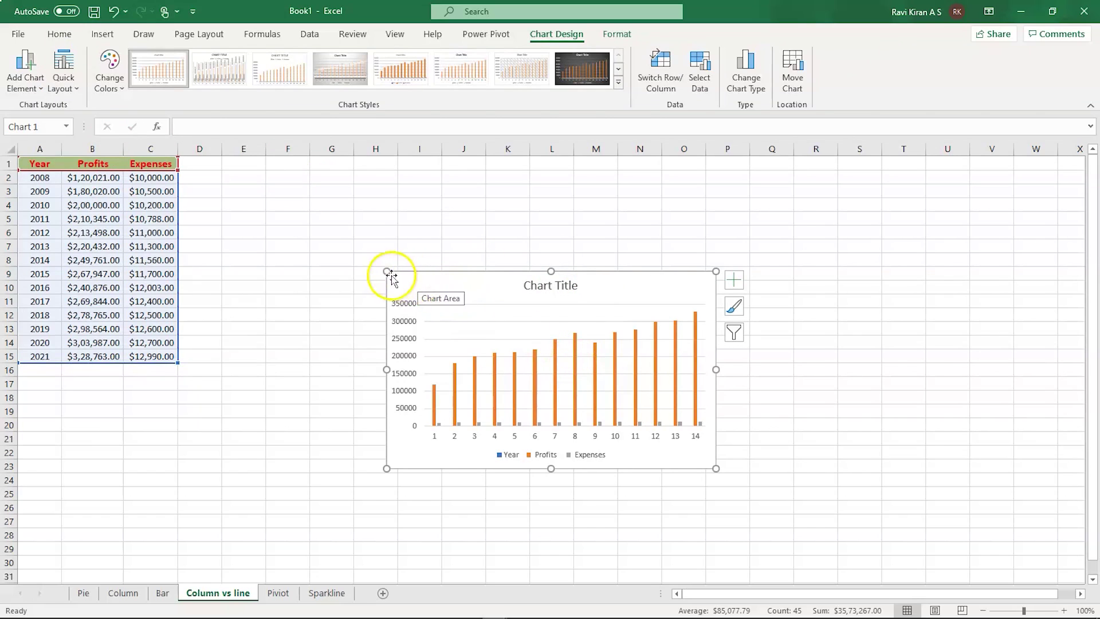
drag(387, 271, 297, 201)
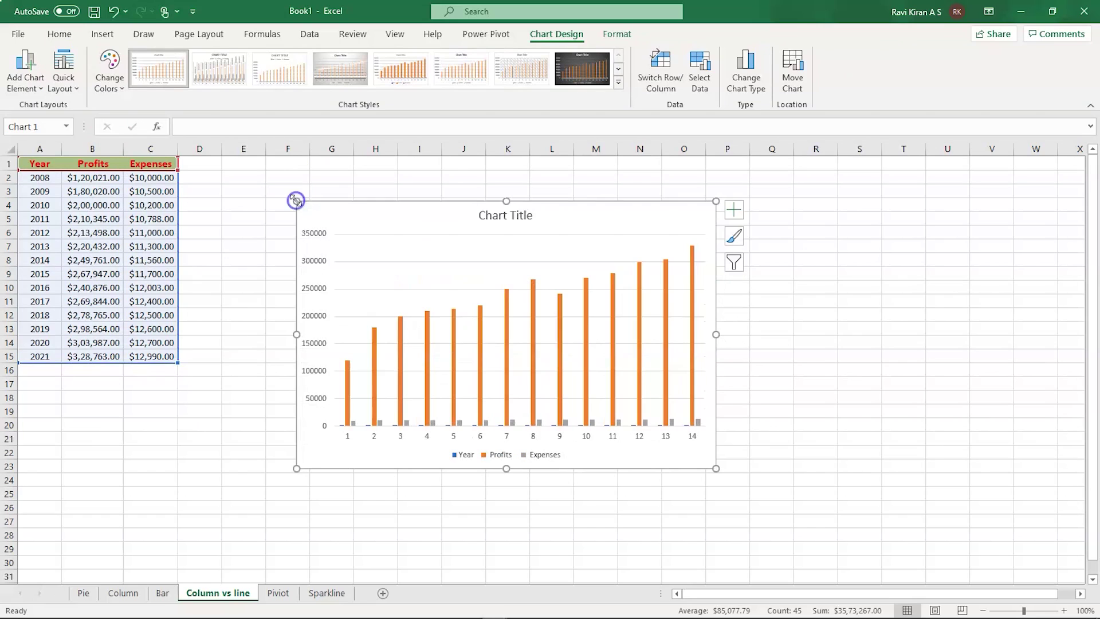
drag(716, 468, 789, 507)
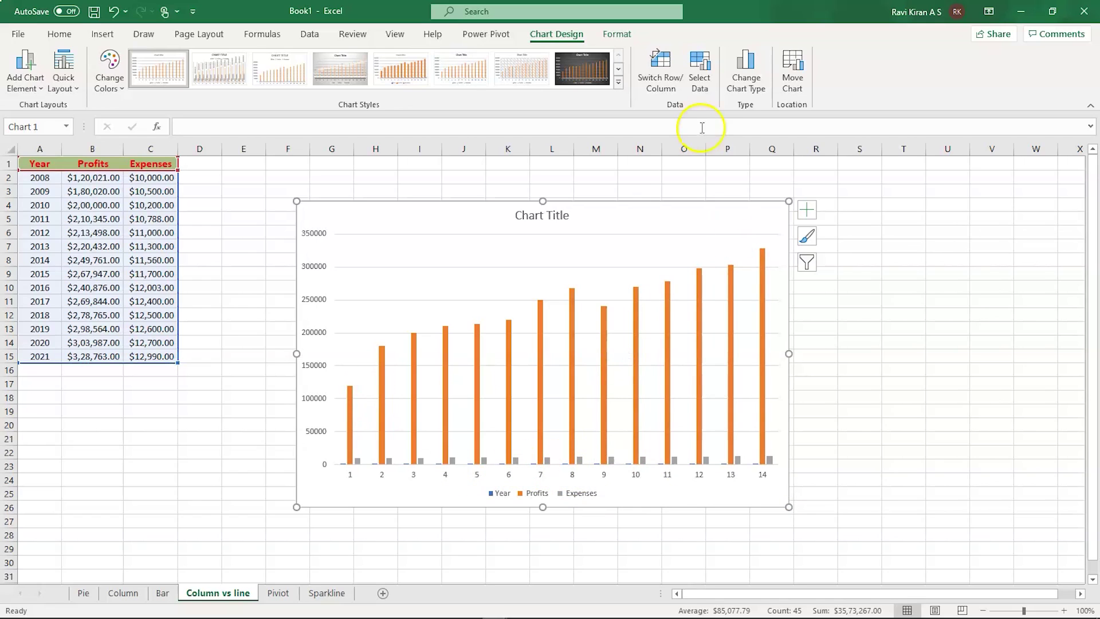
Remove the Year series from the data source of the profits and expenses chart
click(701, 83)
click(533, 468)
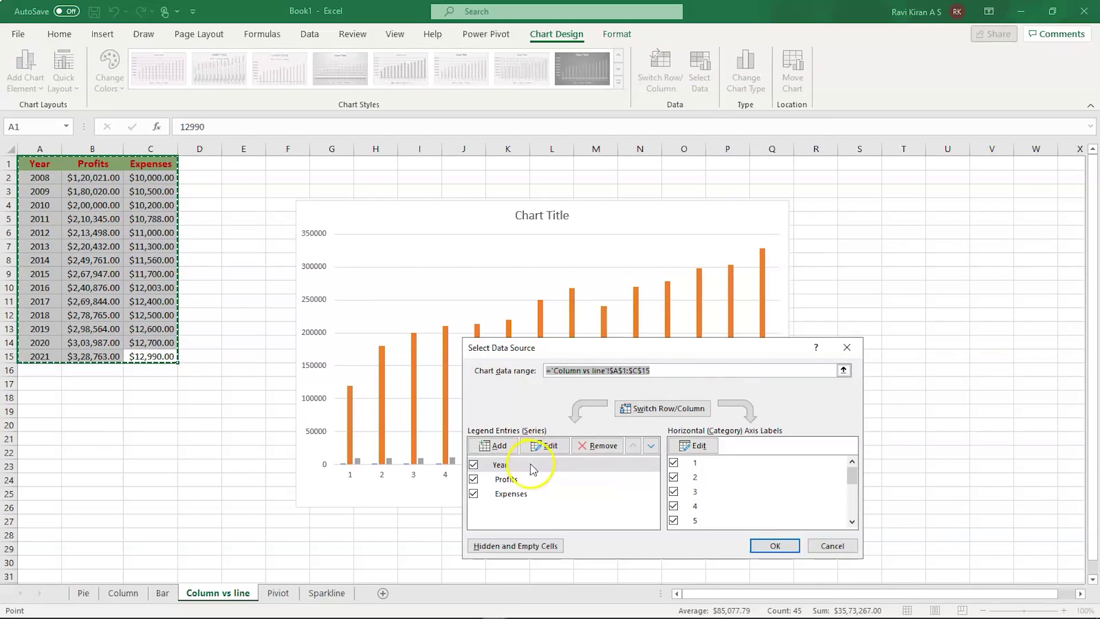
click(598, 445)
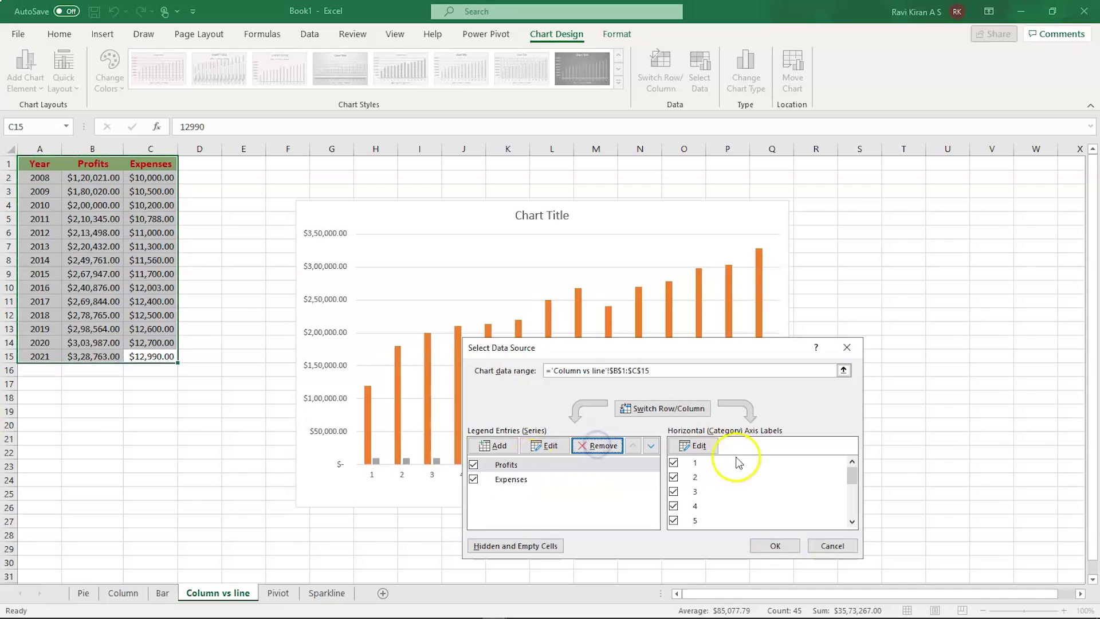
Set the chart's horizontal axis labels to the years in A2:A15 and apply the data source changes
click(700, 446)
click(691, 456)
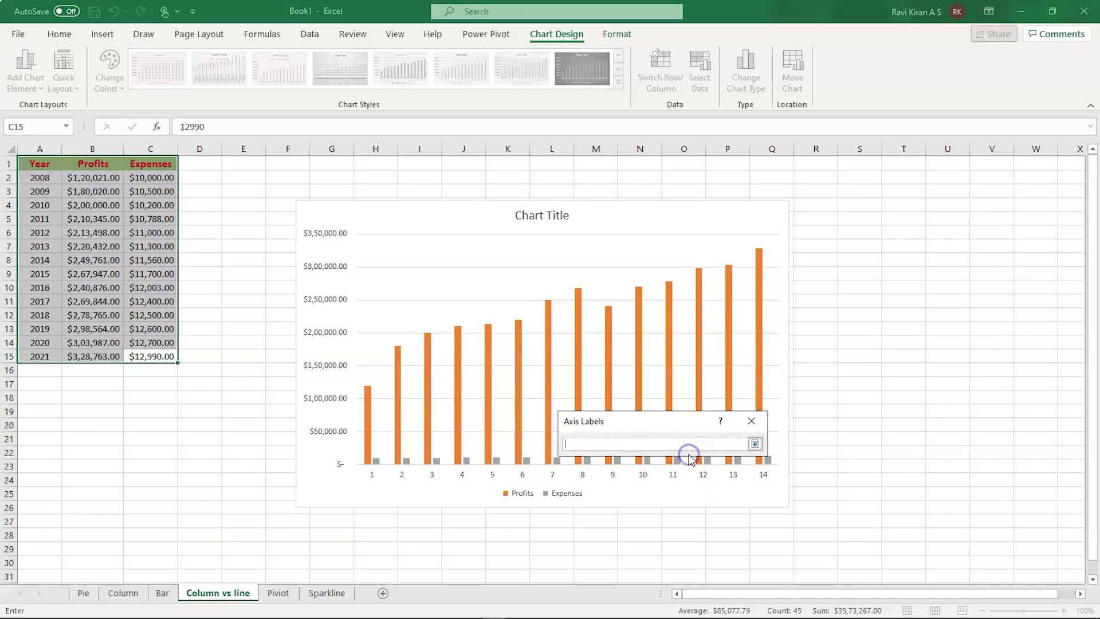
click(47, 176)
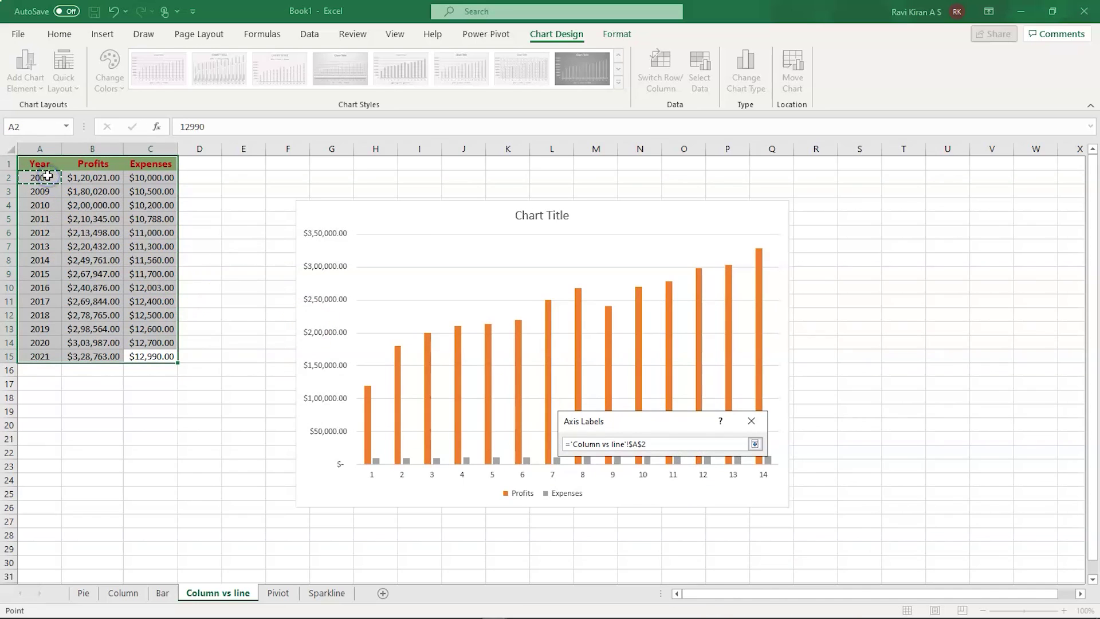
drag(47, 176, 35, 362)
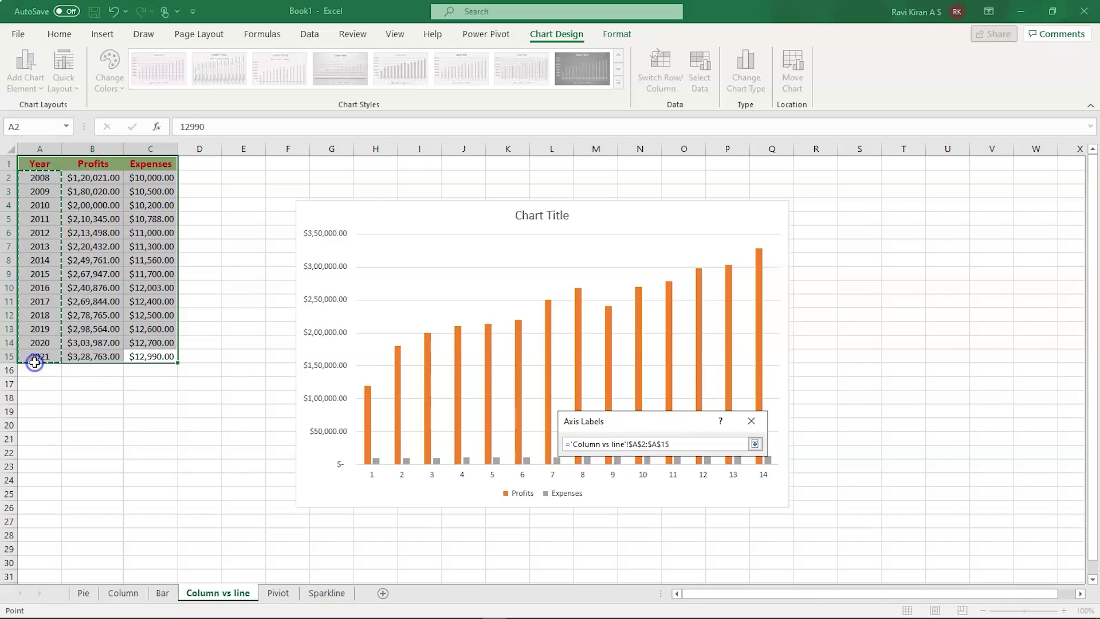
click(754, 444)
click(680, 472)
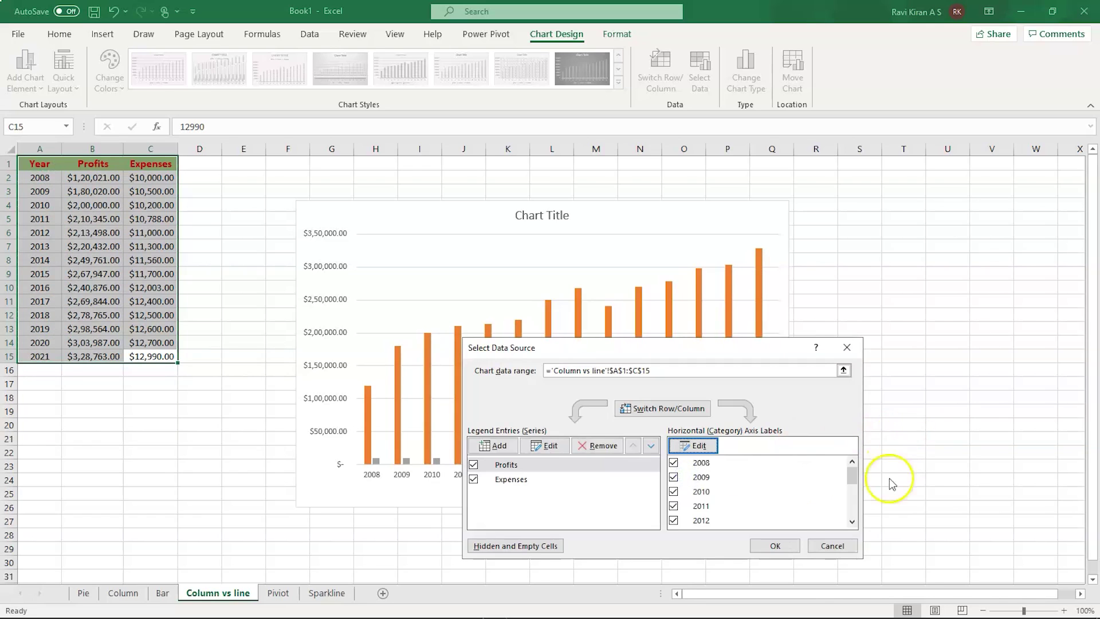
click(773, 546)
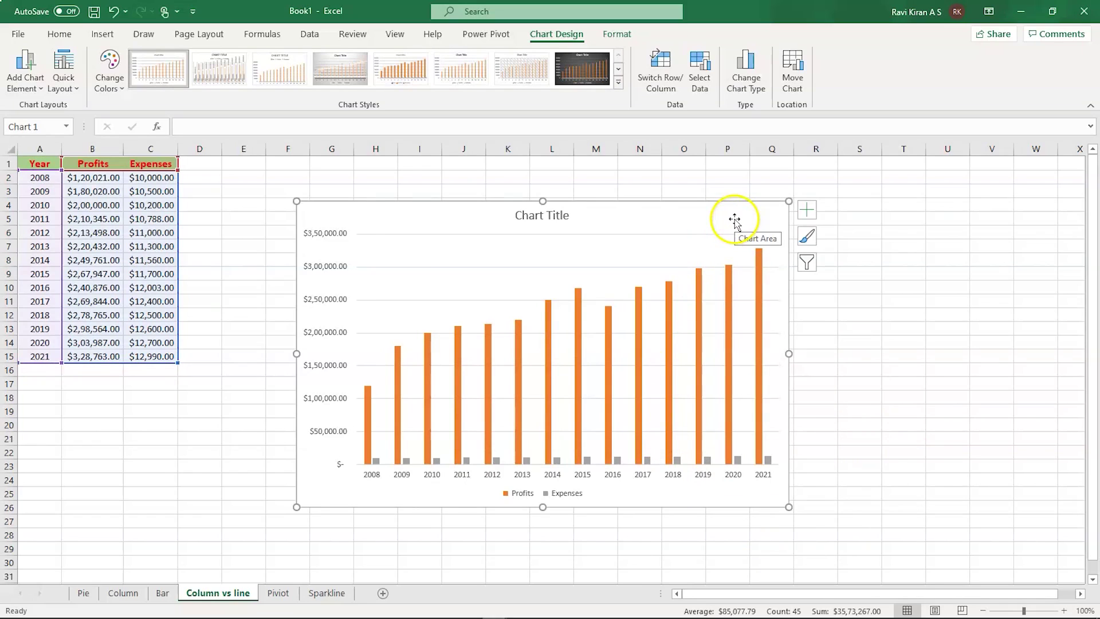
Compare the Combo chart variants and change the chart to the Clustered Column - Line combination
click(747, 82)
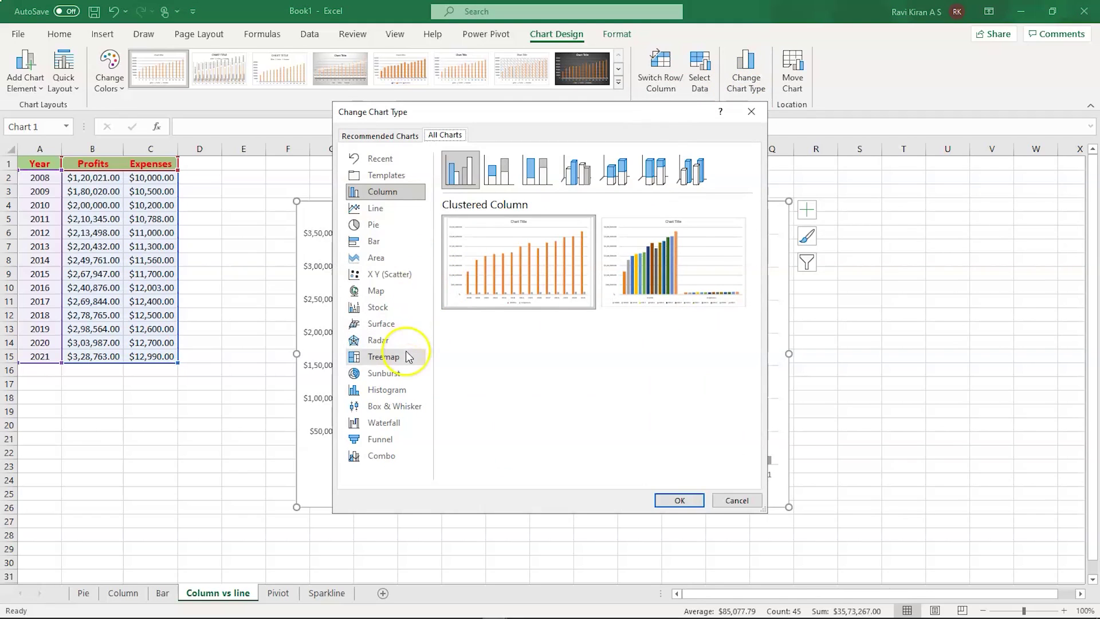
click(388, 462)
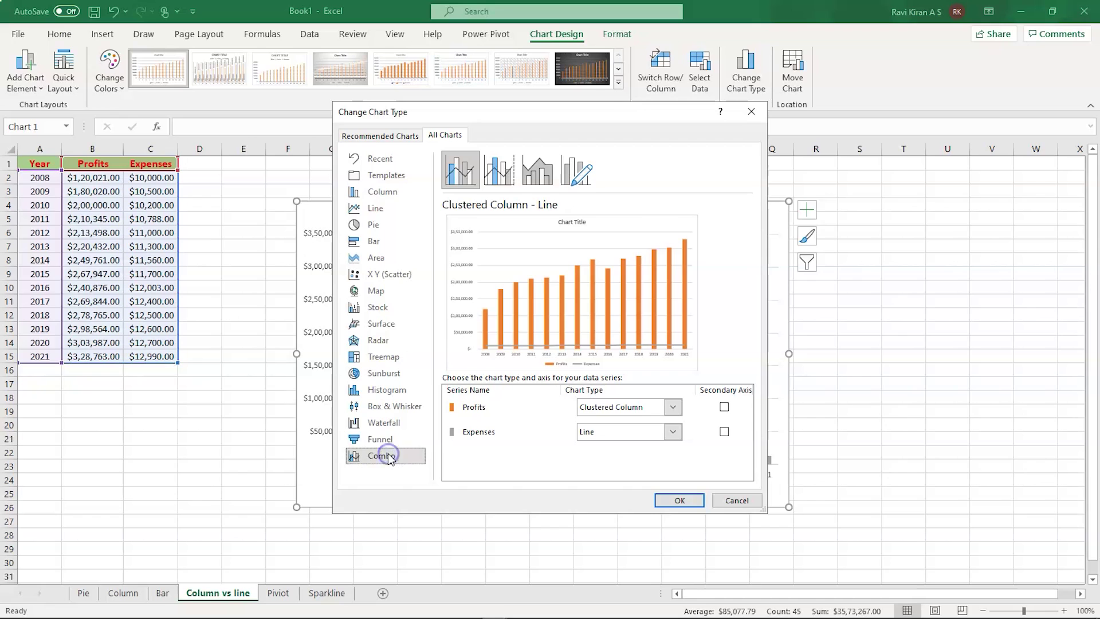
click(462, 177)
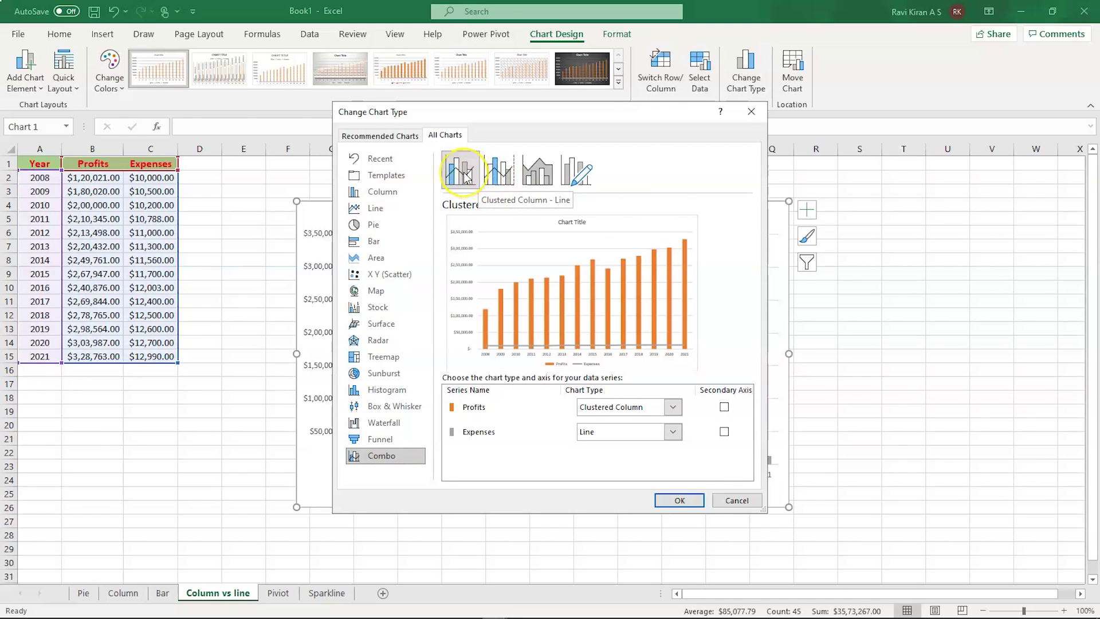
click(498, 168)
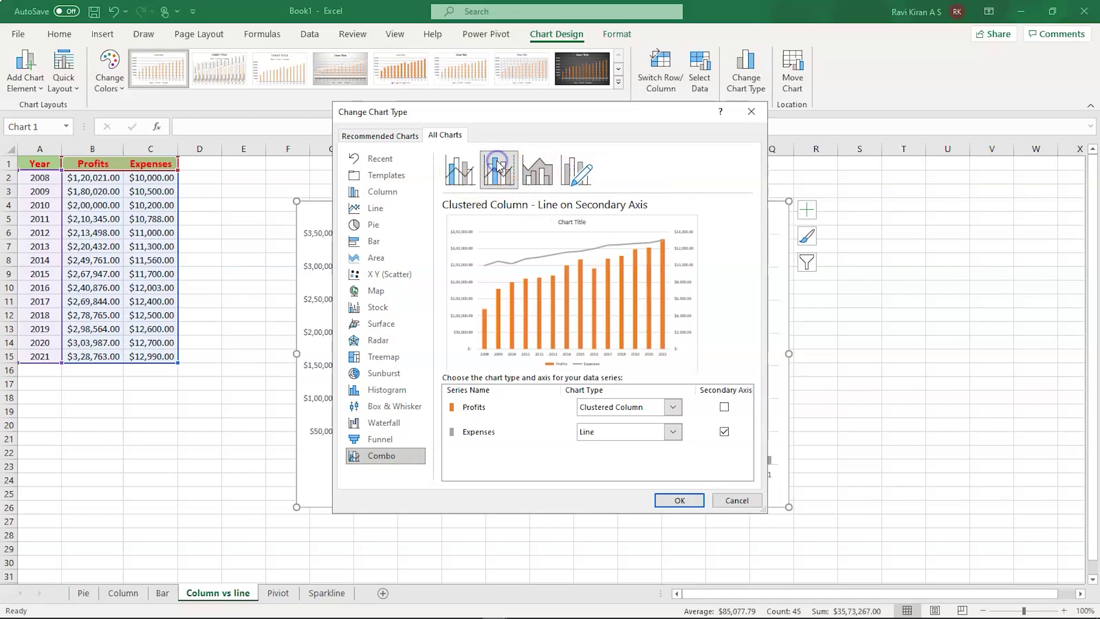
click(543, 170)
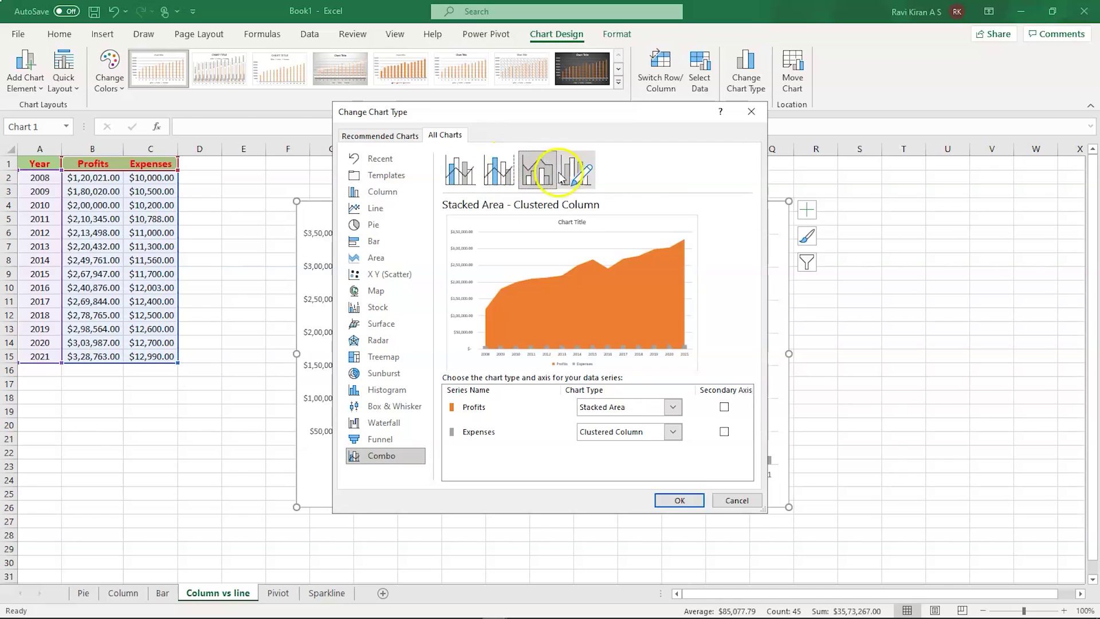
click(583, 174)
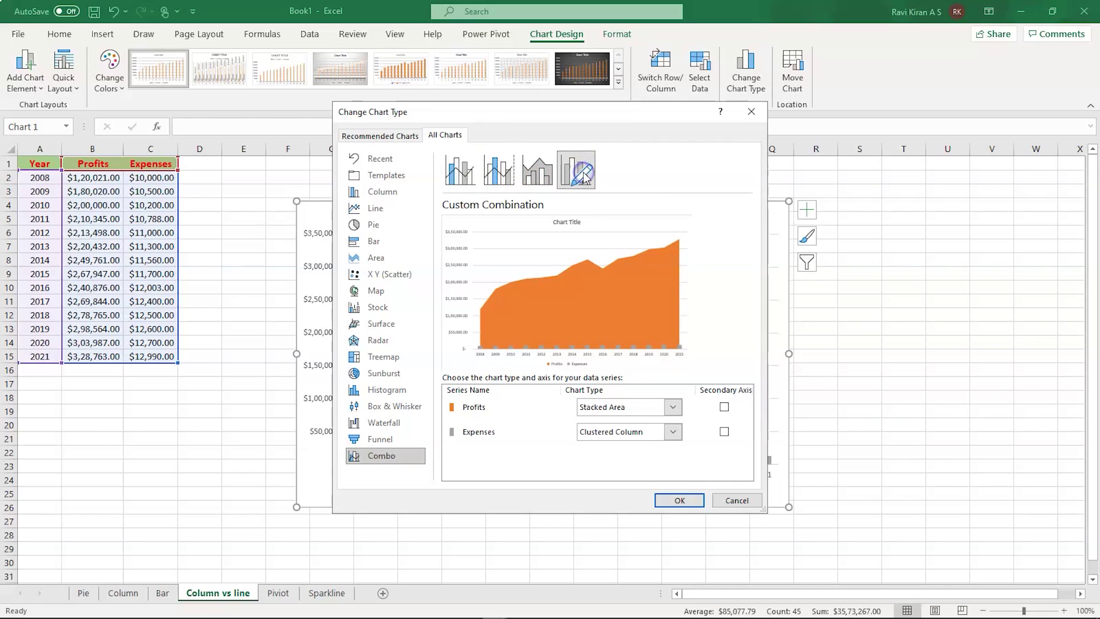
click(458, 170)
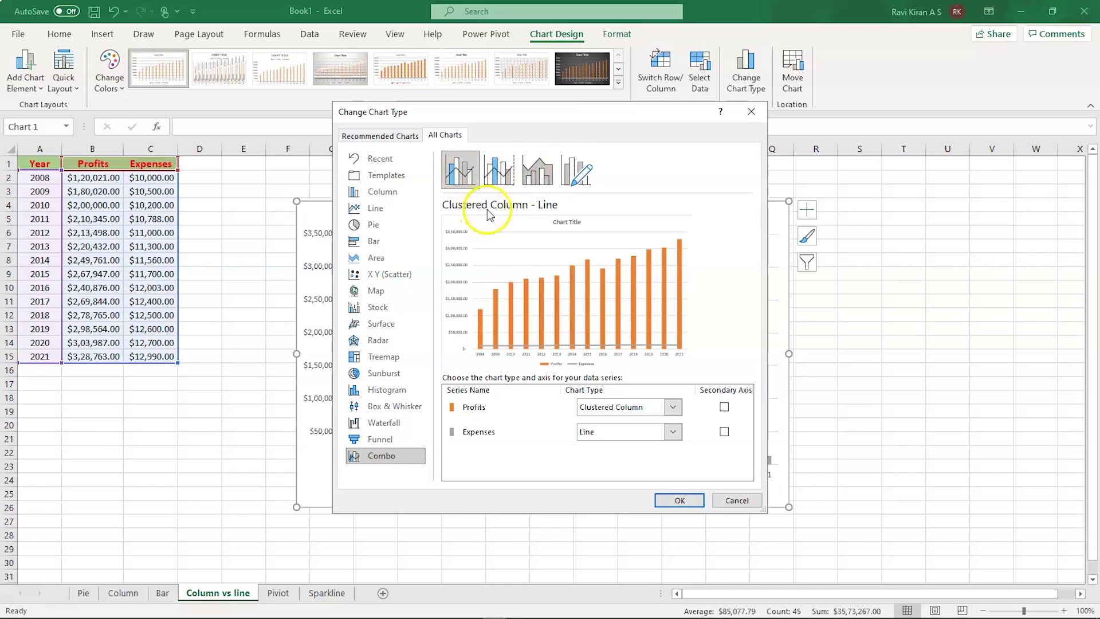
click(676, 499)
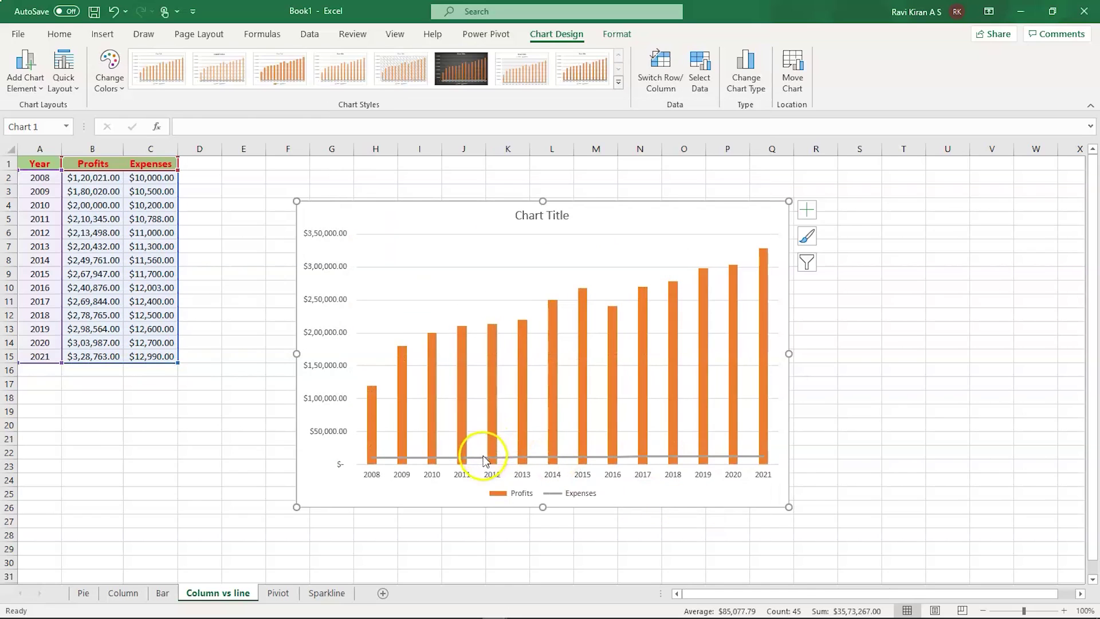
Add a data table and data labels to the profits and expenses combo chart
mouse_move(481, 462)
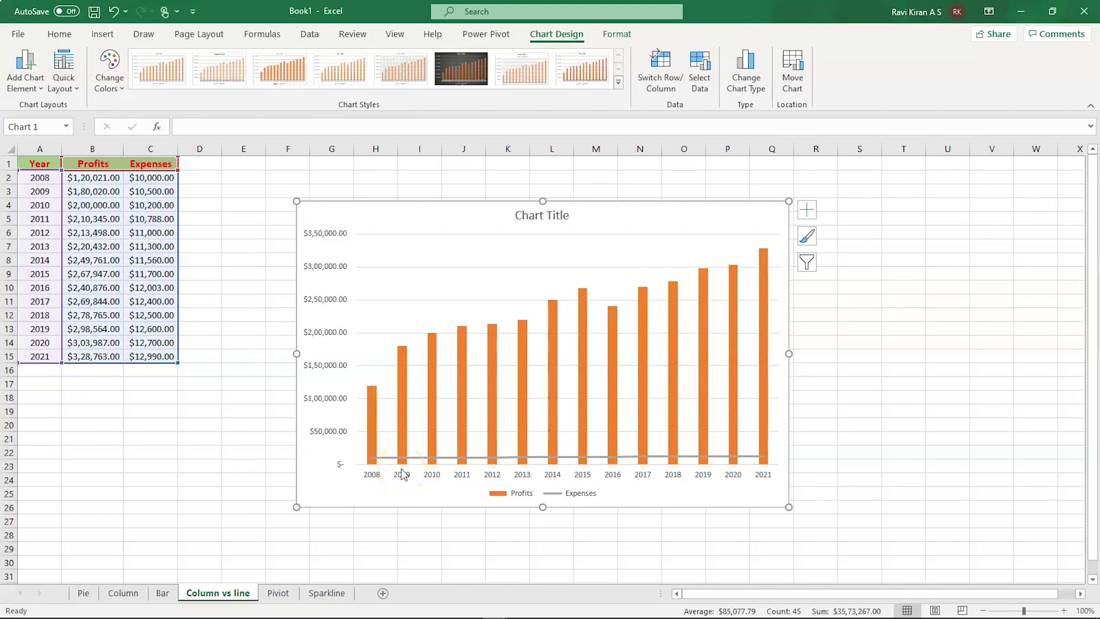
click(807, 210)
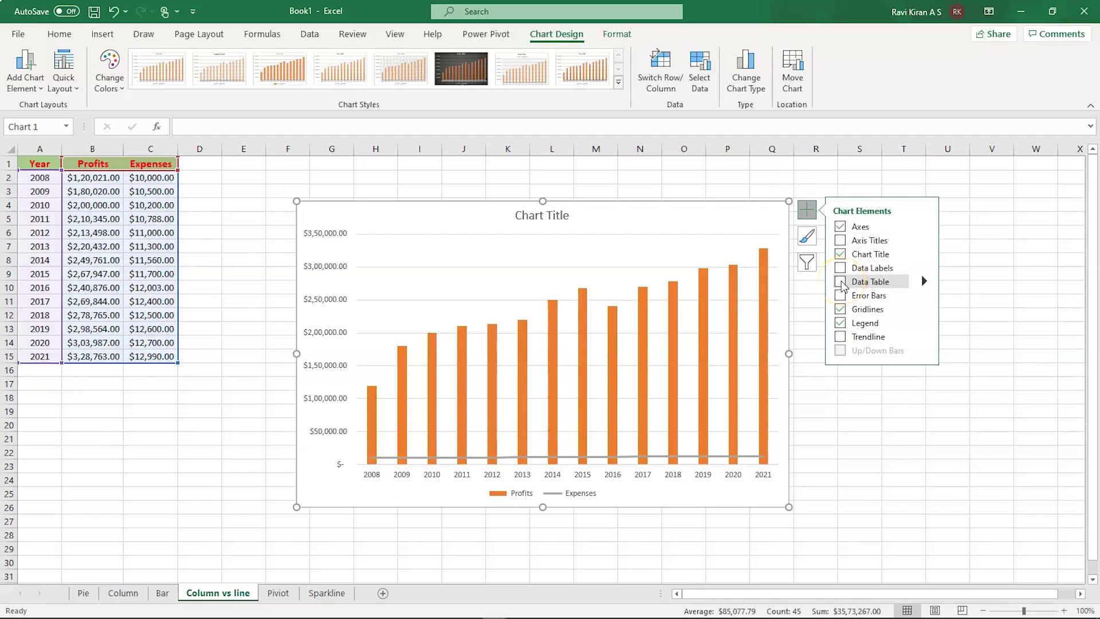
click(841, 282)
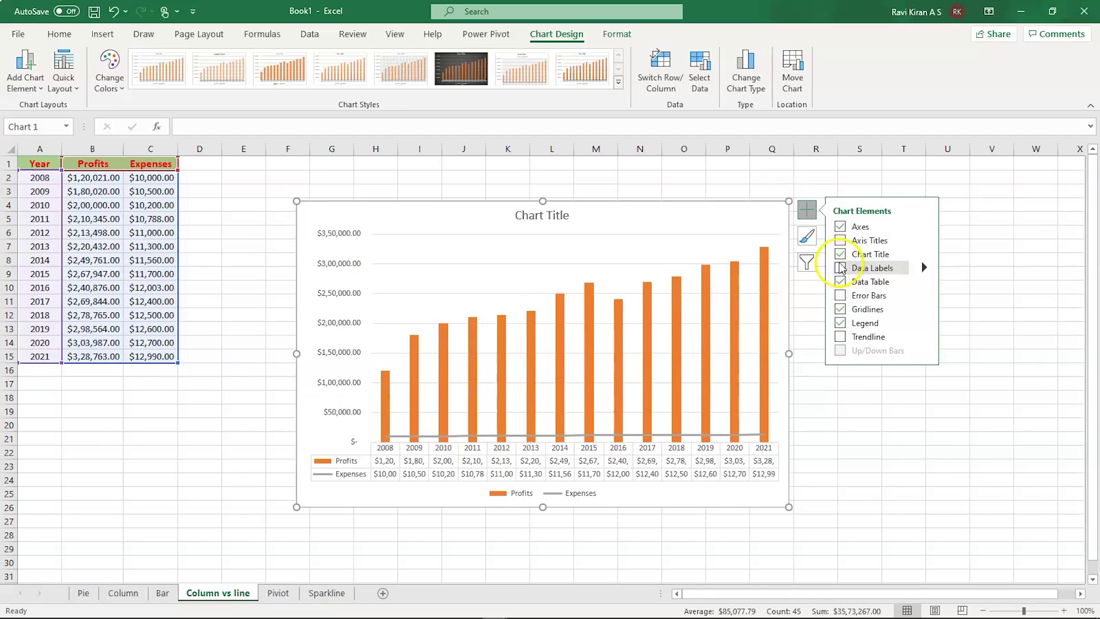
click(840, 268)
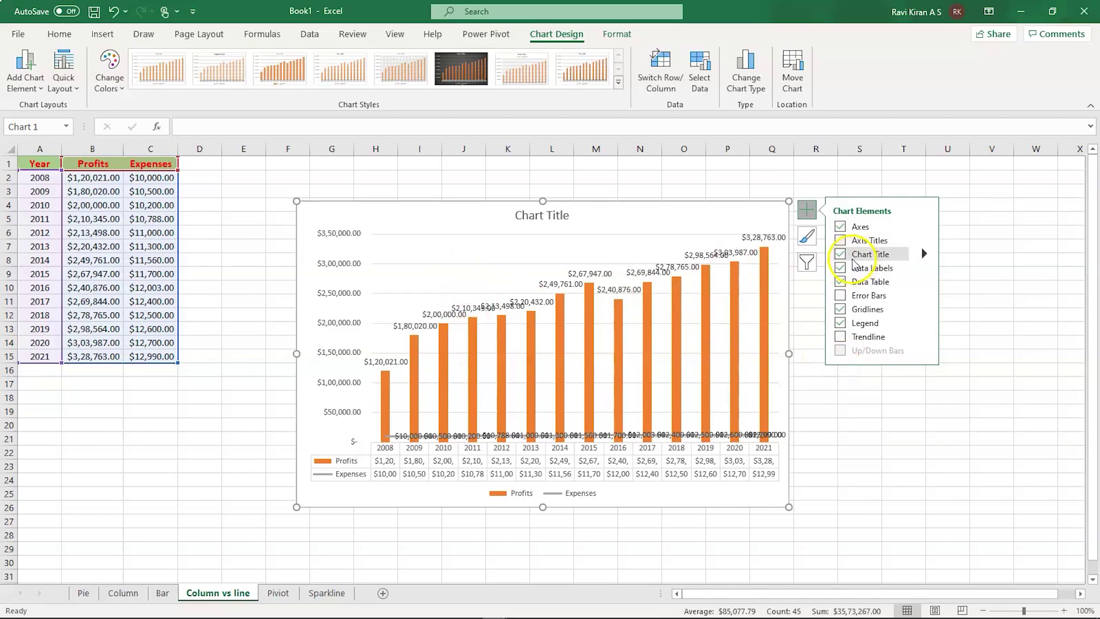
Enlarge the combo chart to span about column C to column U and down to about row 30
drag(790, 354, 946, 355)
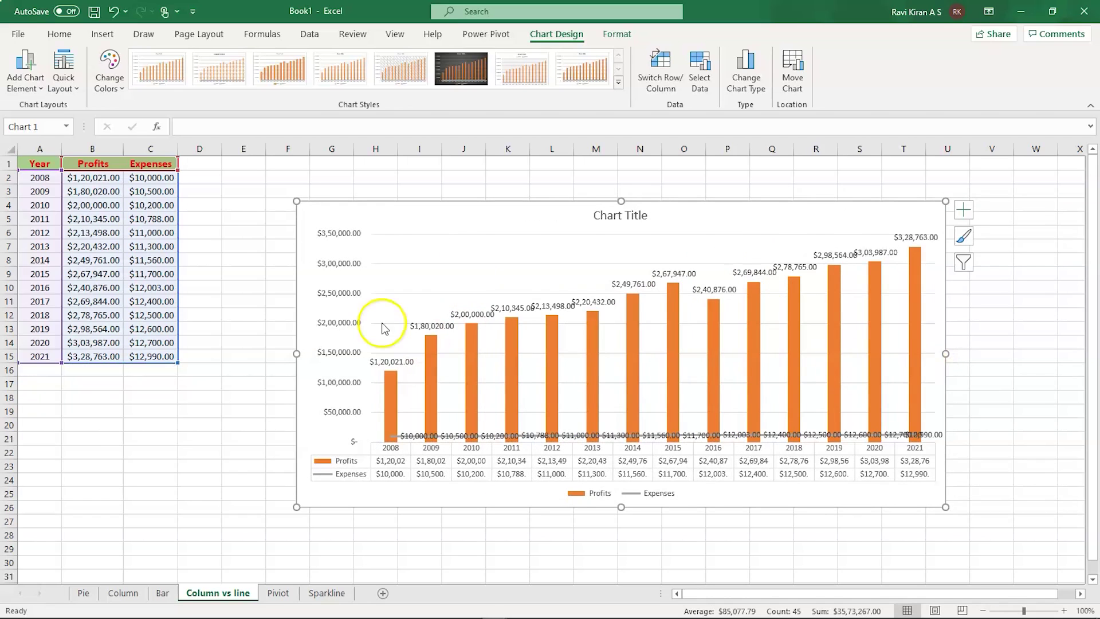
drag(295, 352, 156, 338)
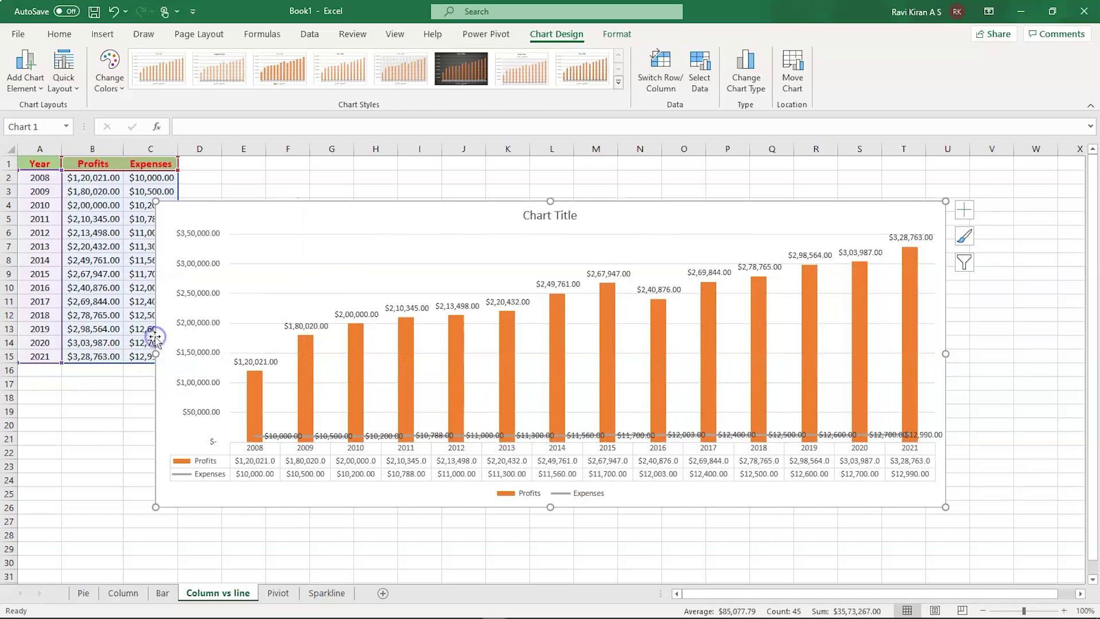
drag(552, 510, 550, 561)
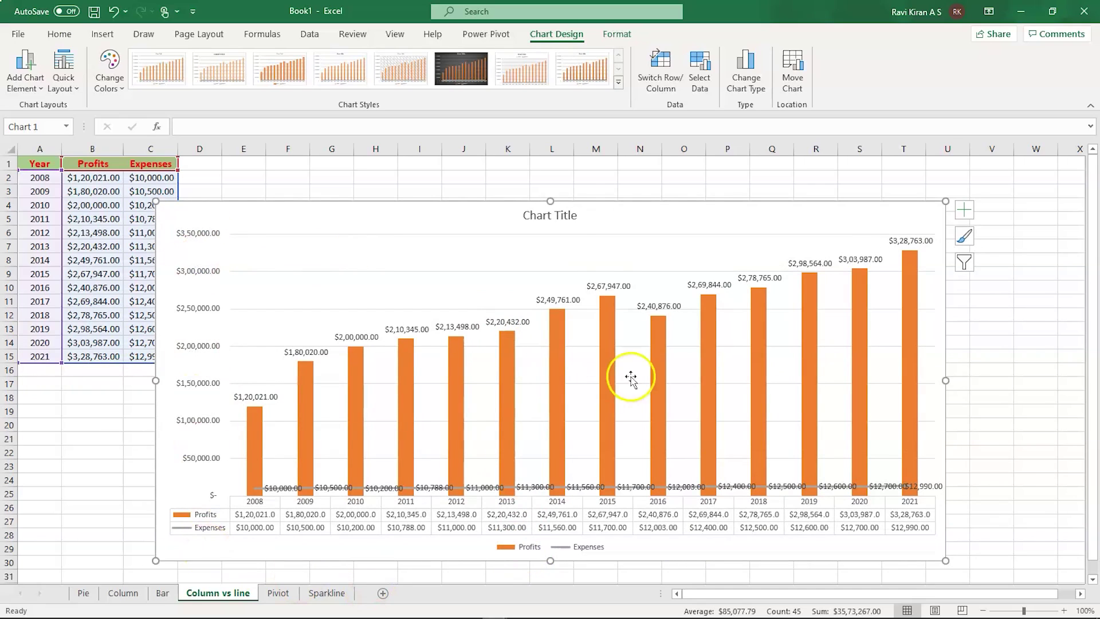
Replace the placeholder title of the combo chart with "Progits v/s Expenses"
click(559, 215)
click(557, 217)
triple_click(557, 217)
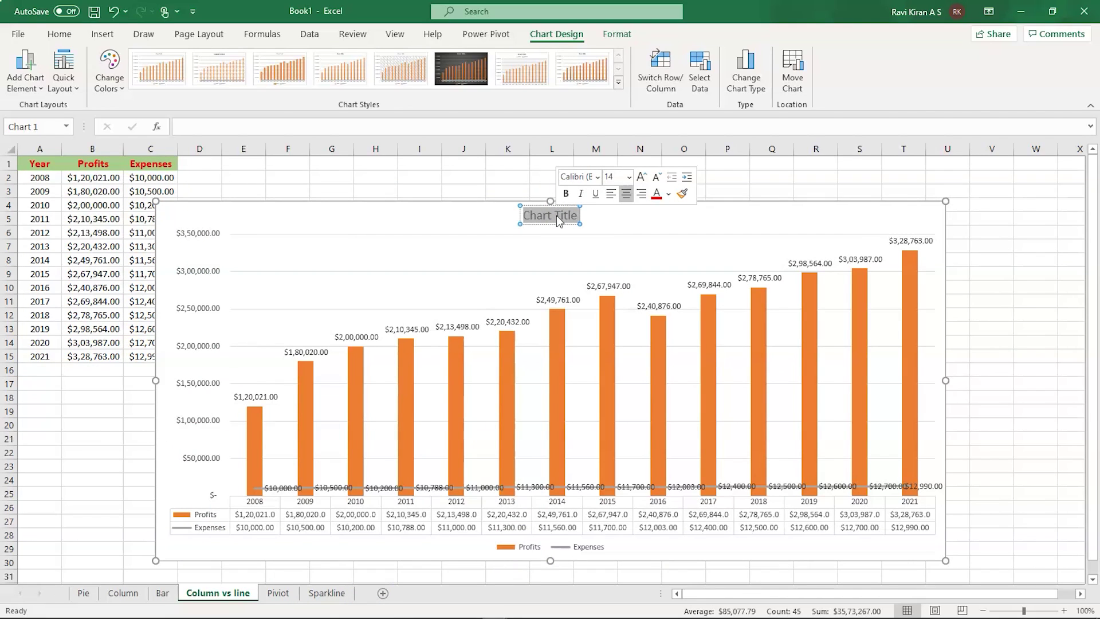
text(Pro)
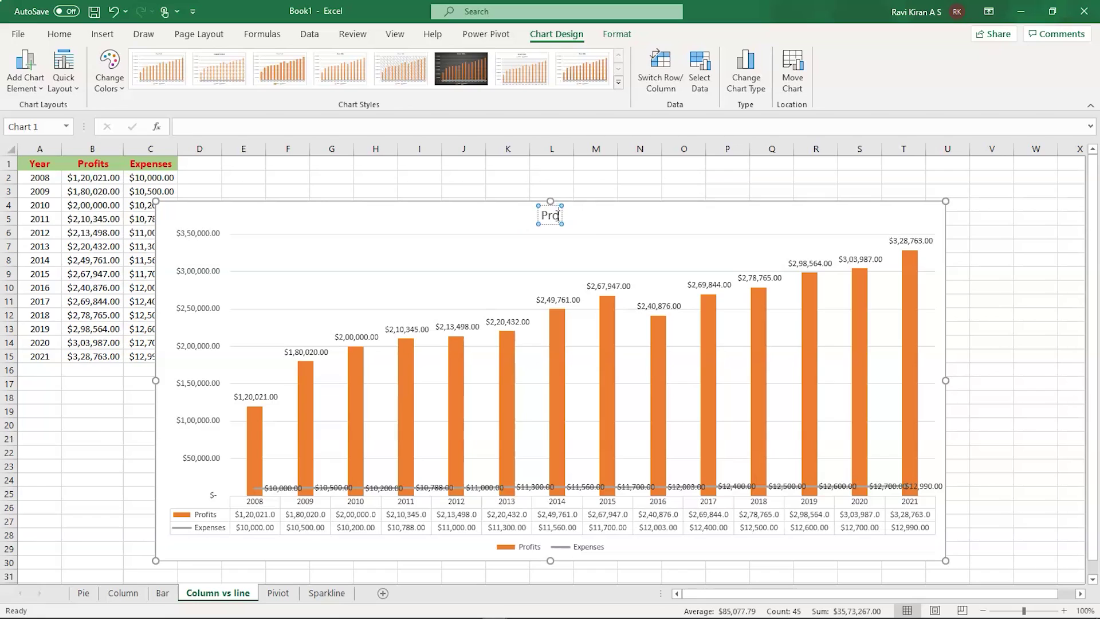
text(gits v/s Expenses)
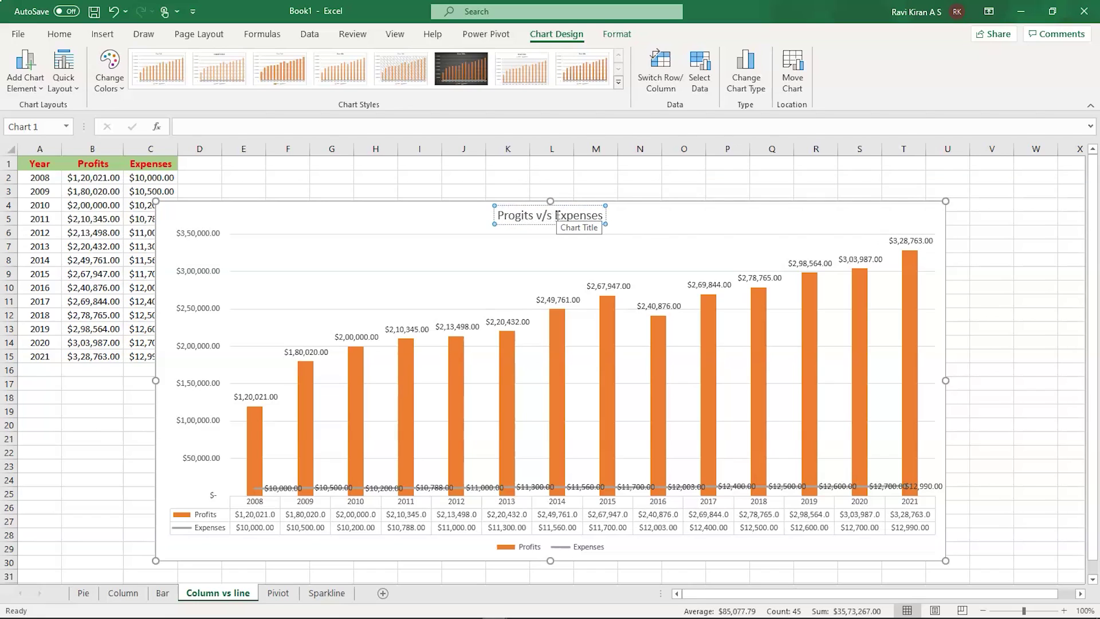
key(Return)
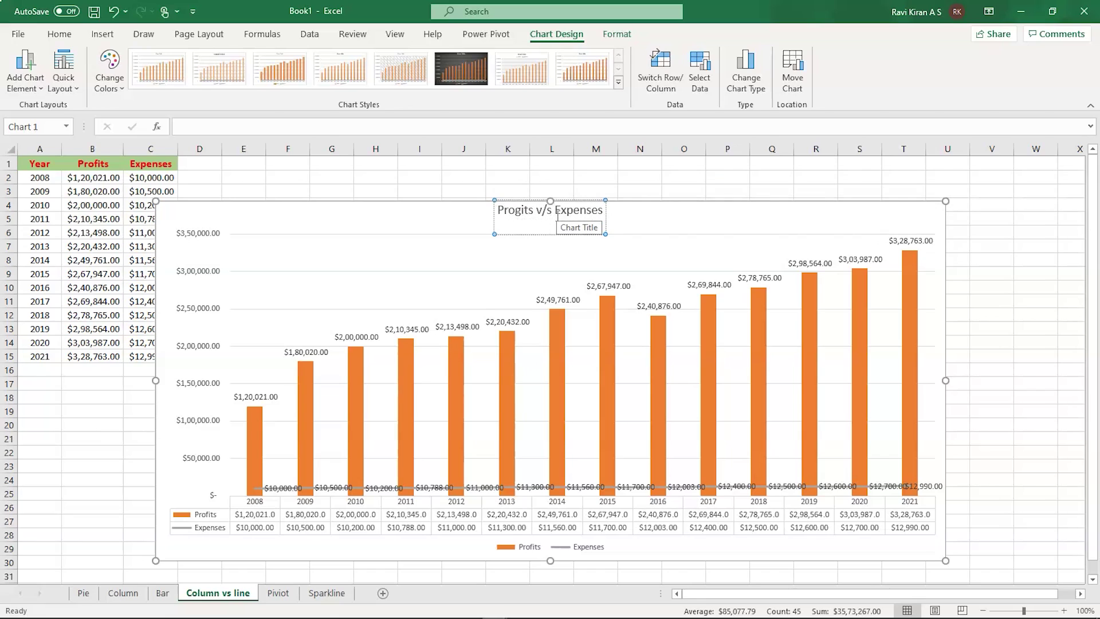
click(697, 224)
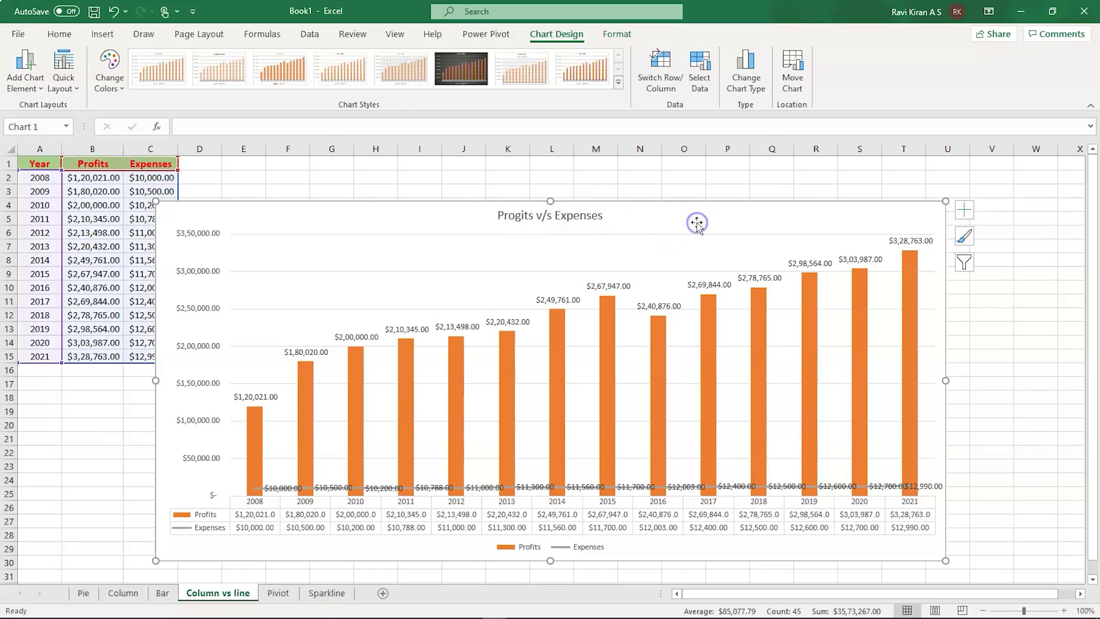
Correct the misspelled first word so the chart title reads "Profits v/s Expenses", and dismiss the title formatting options
click(519, 215)
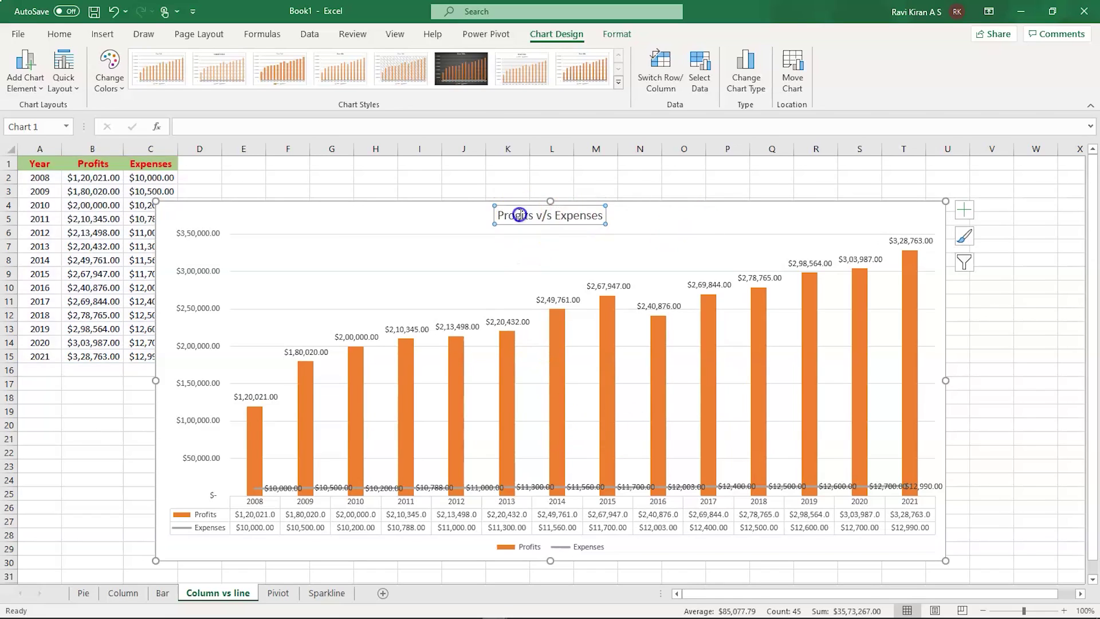
double_click(519, 214)
triple_click(519, 215)
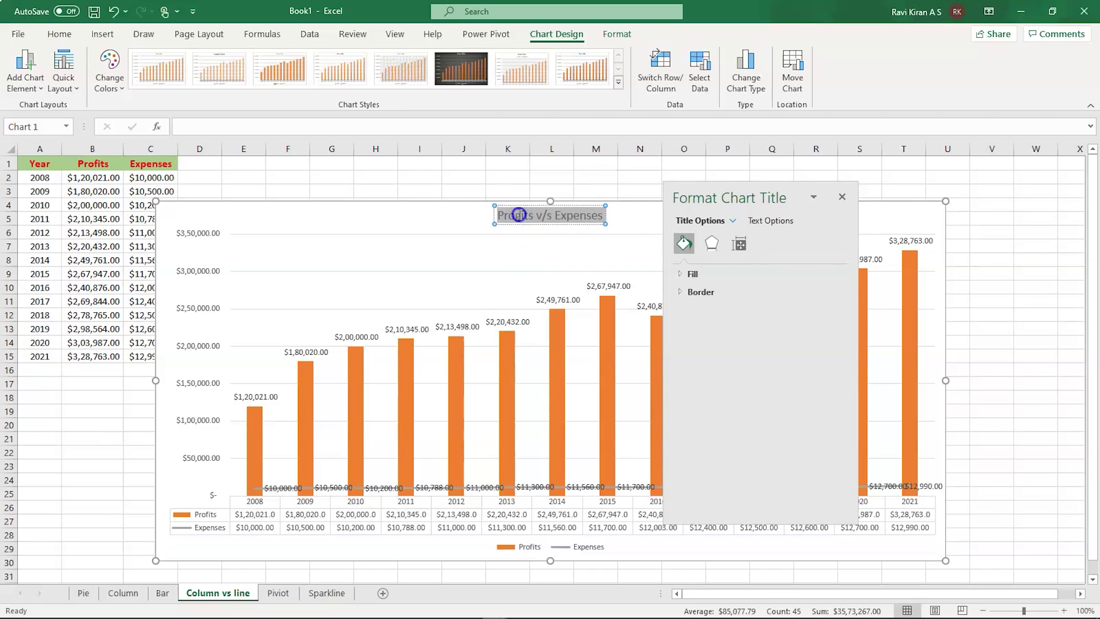
double_click(519, 215)
click(519, 215)
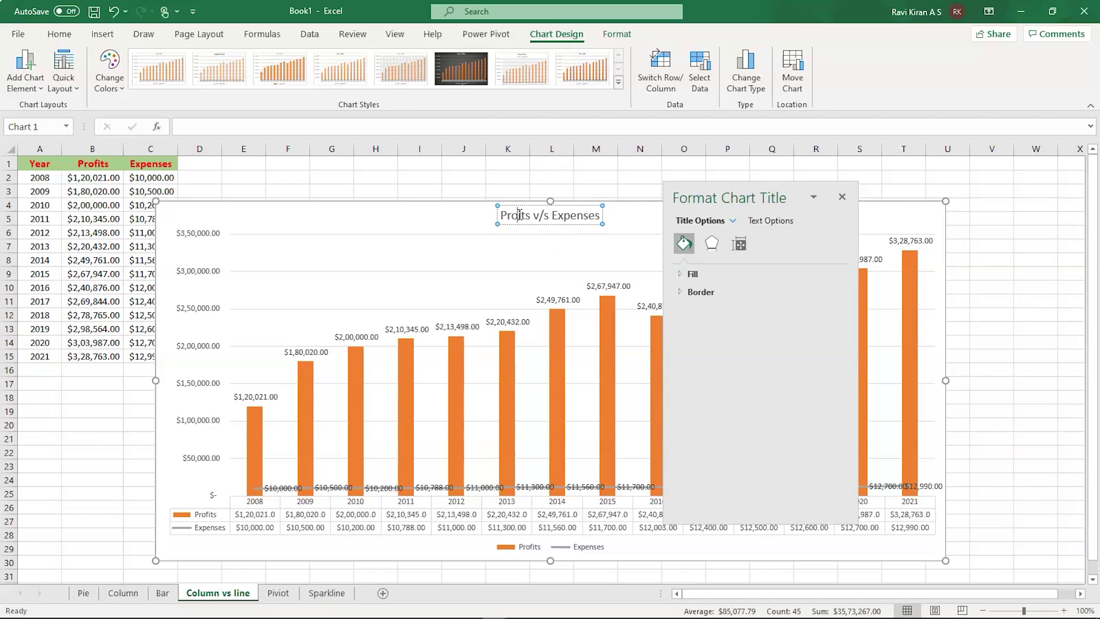
click(625, 215)
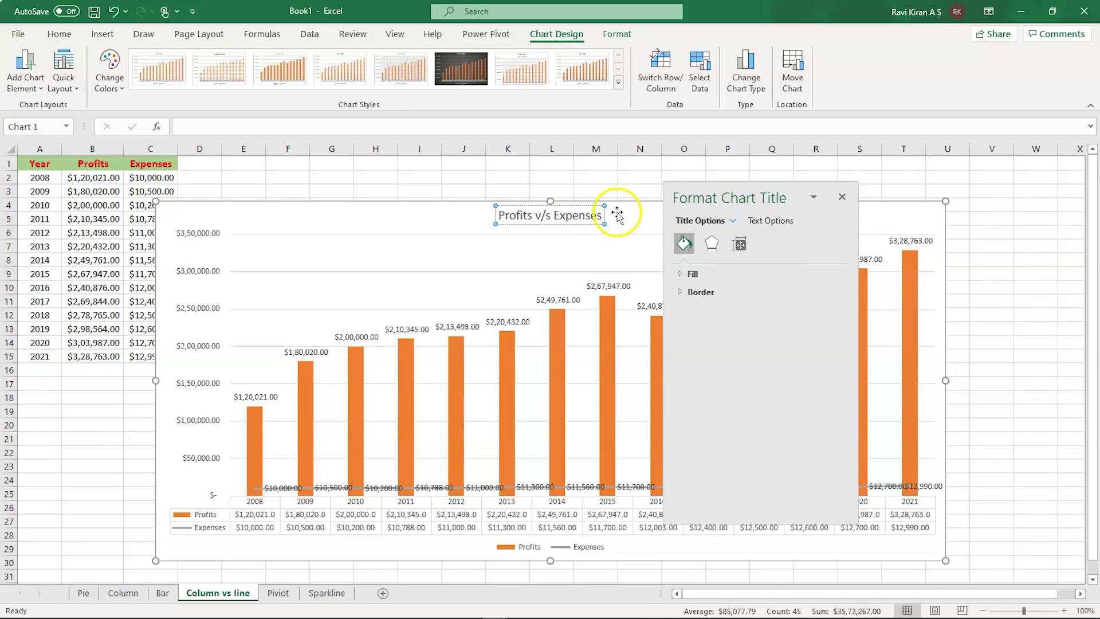
click(842, 197)
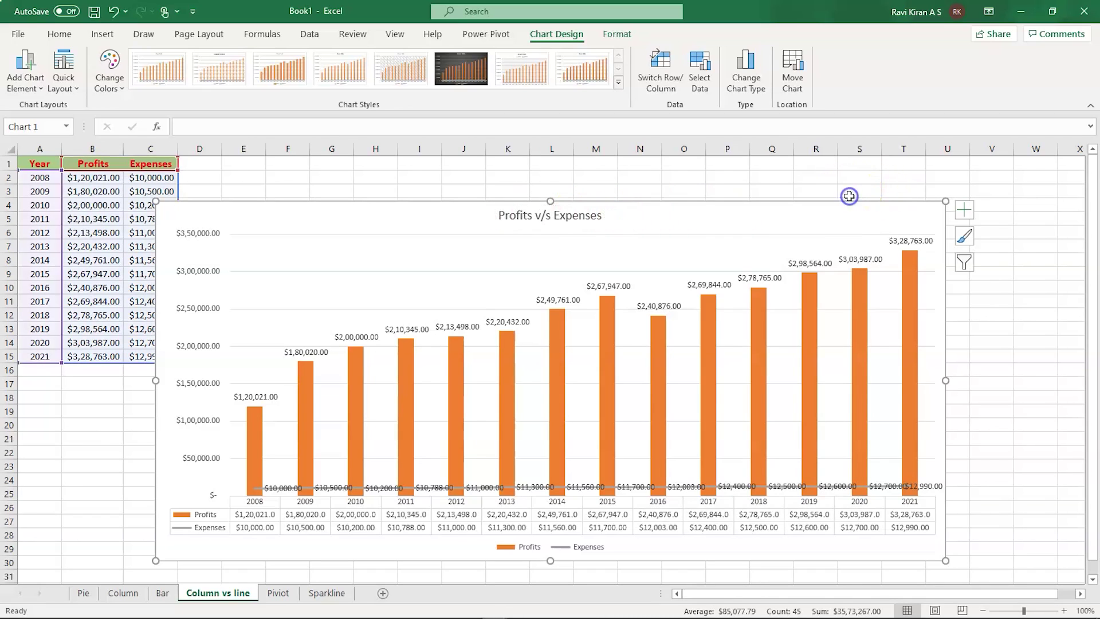
Switch to the Piviot sheet containing the car sales data
click(281, 593)
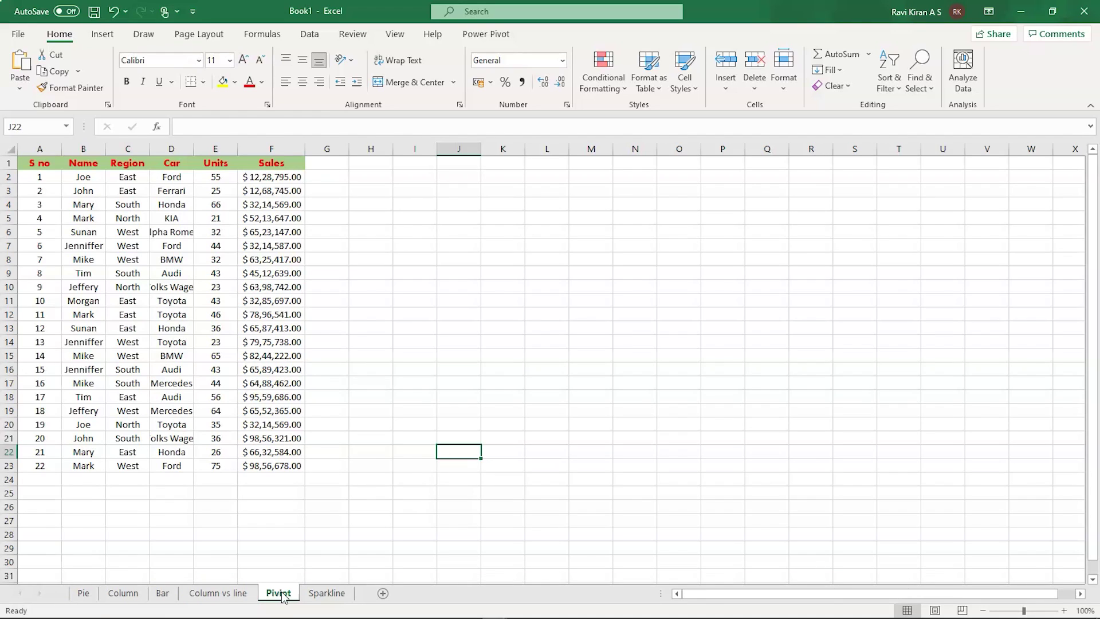
click(267, 464)
drag(239, 466, 221, 410)
click(580, 355)
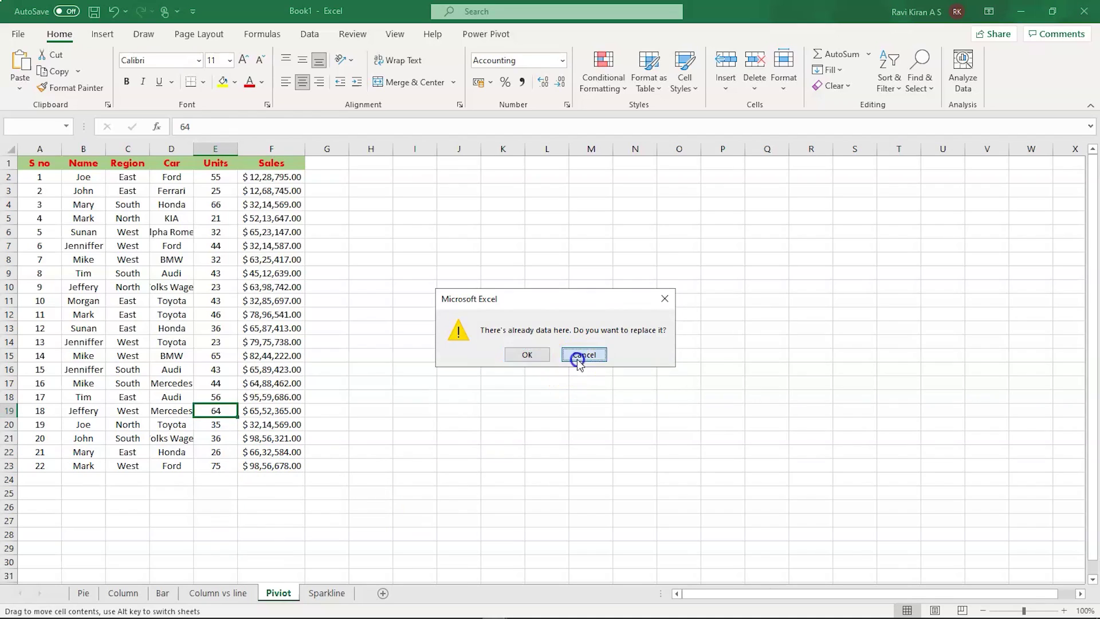
click(31, 162)
drag(61, 170, 268, 444)
key(ctrl+z)
drag(47, 250, 25, 161)
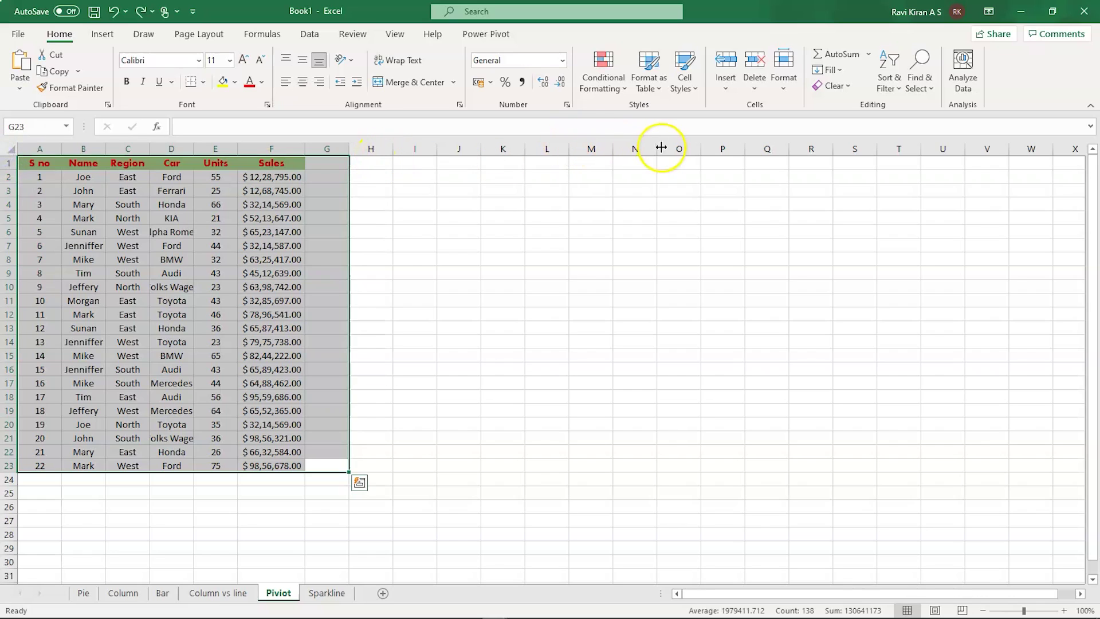
click(102, 36)
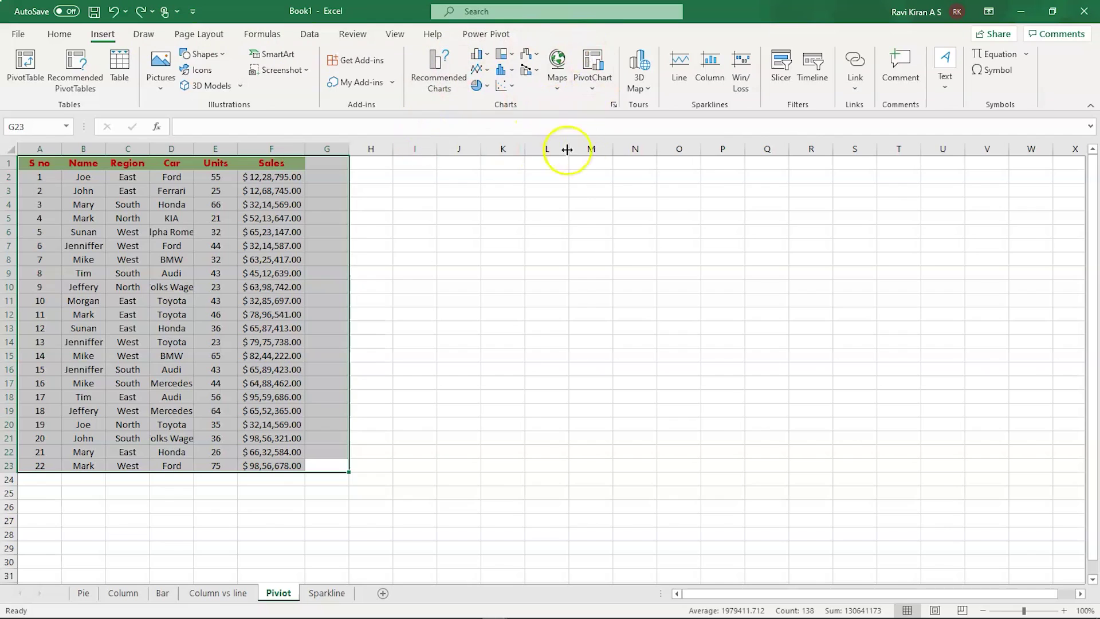
click(594, 91)
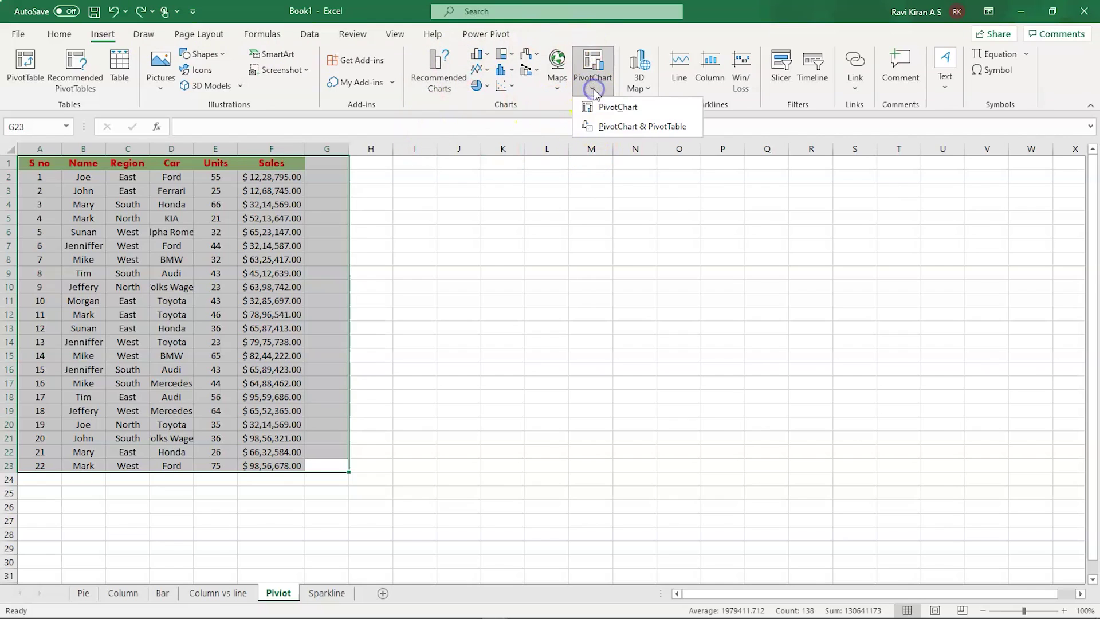
click(602, 109)
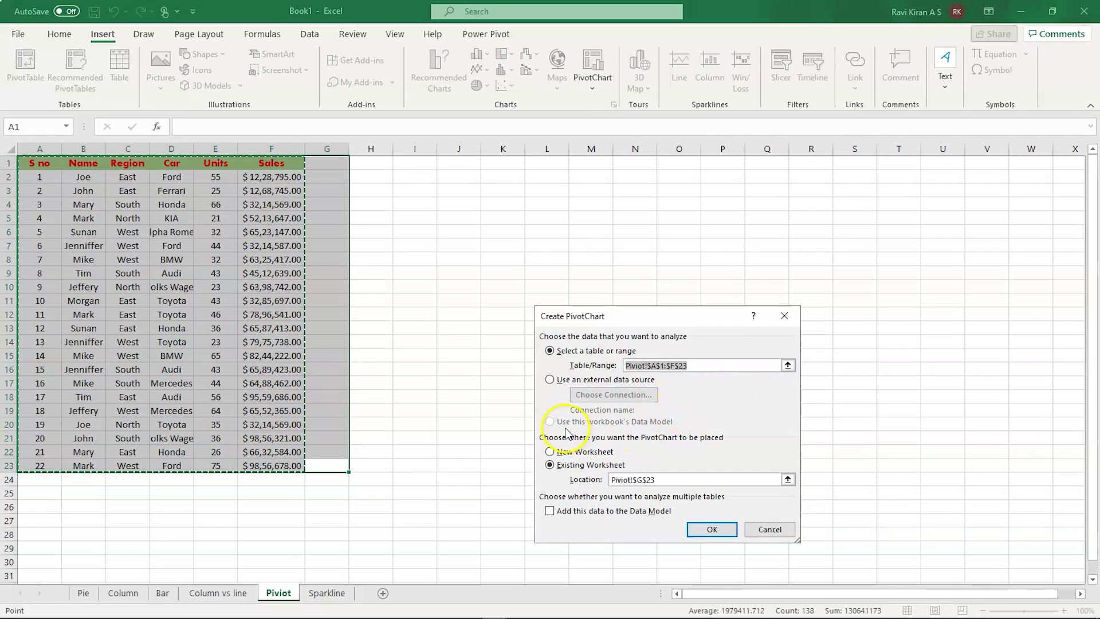
click(549, 469)
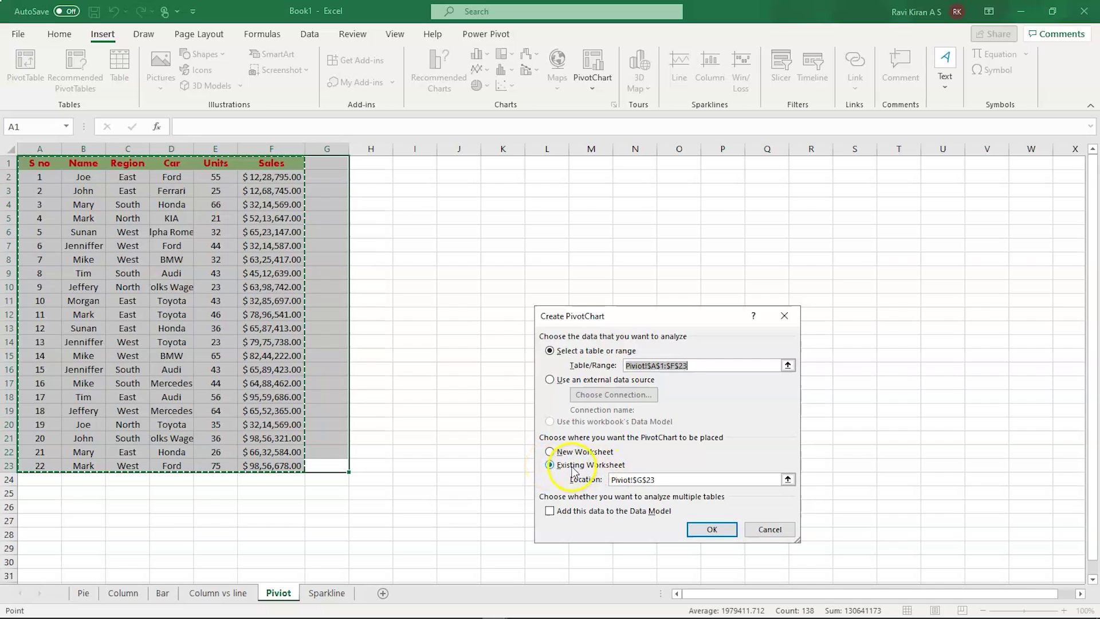
click(683, 482)
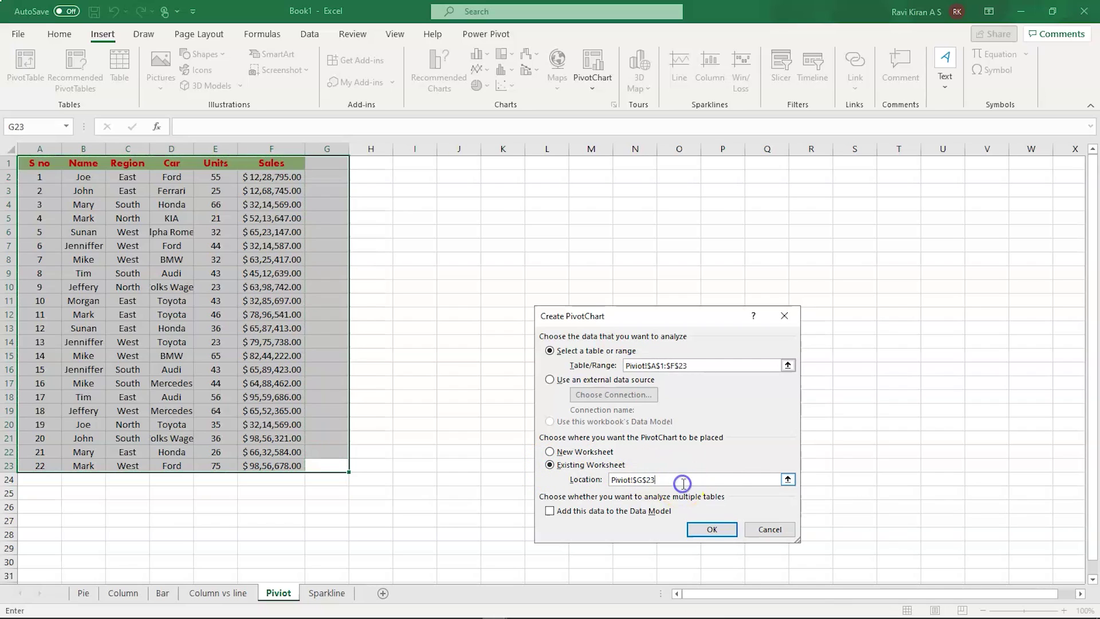
click(788, 480)
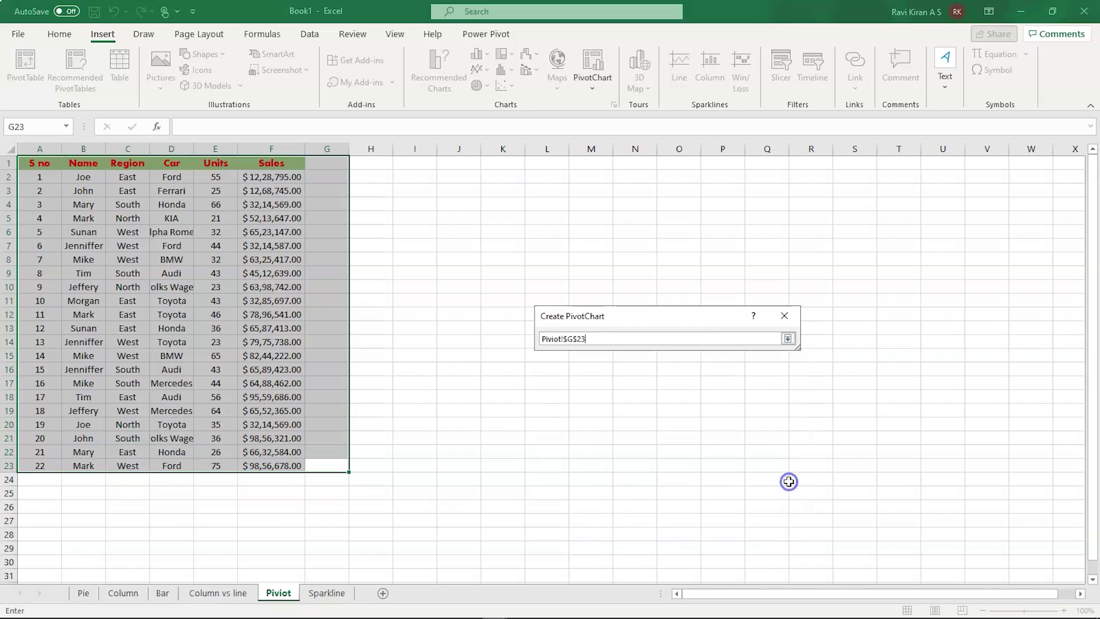
click(456, 212)
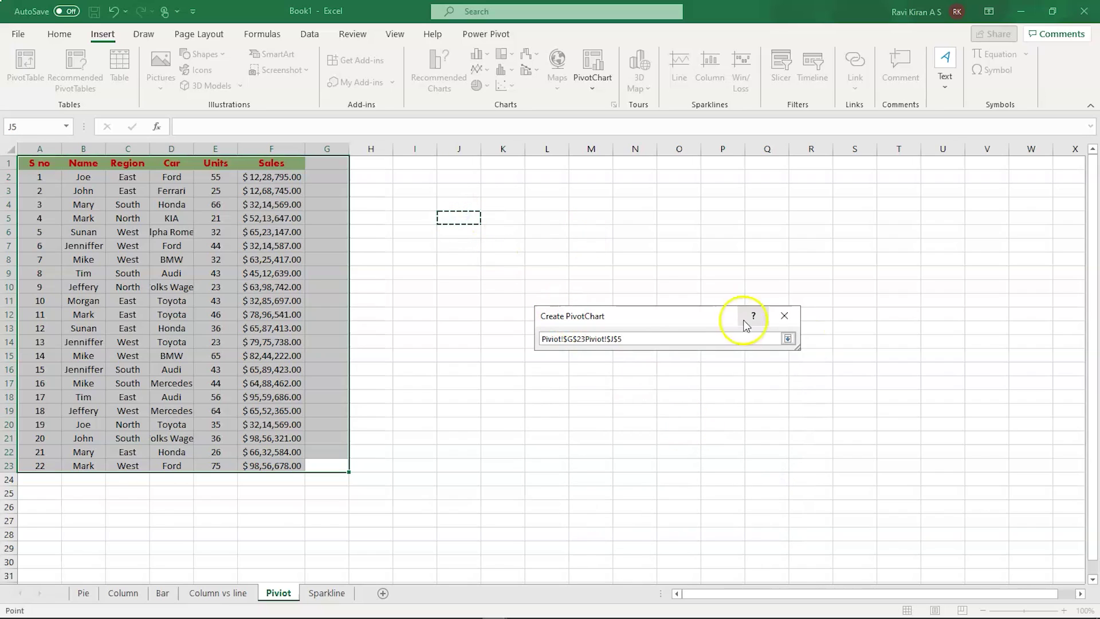
click(788, 338)
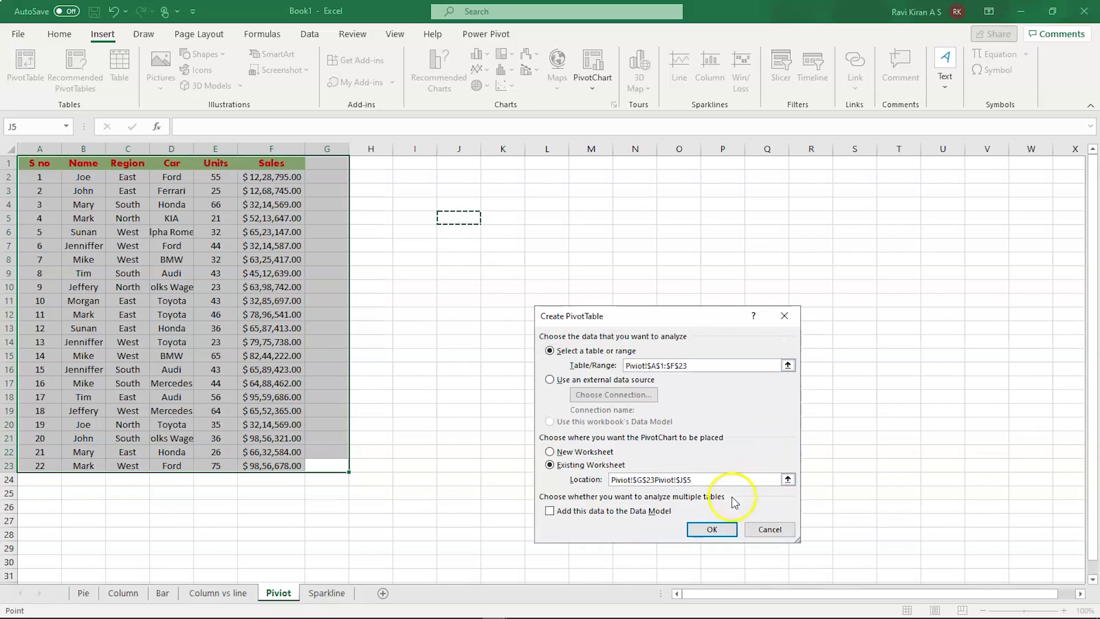
click(710, 530)
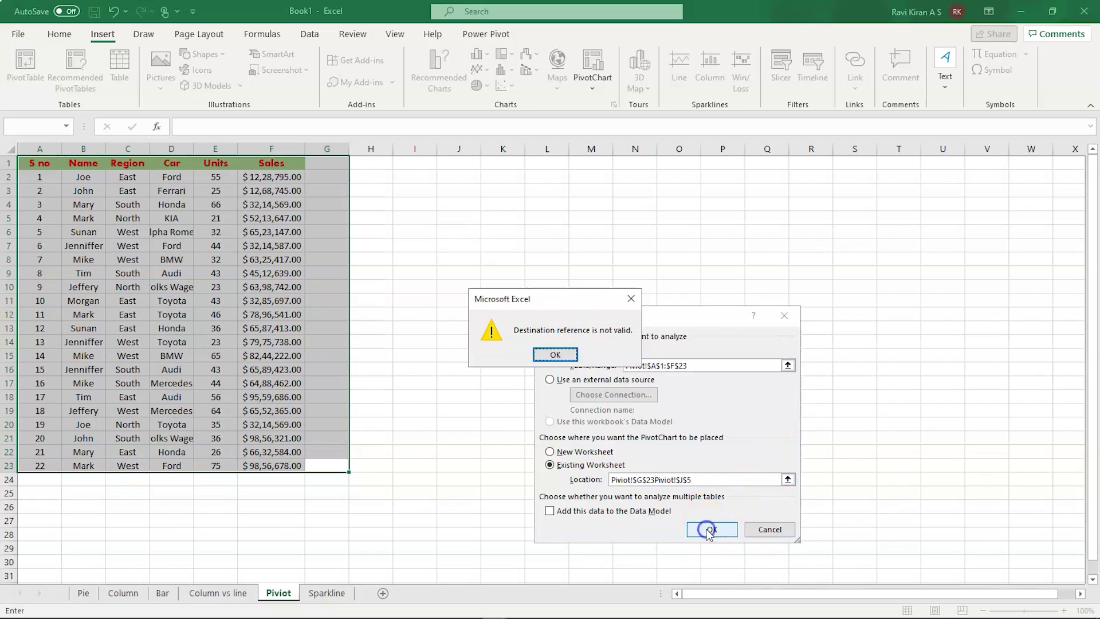
click(555, 355)
click(771, 528)
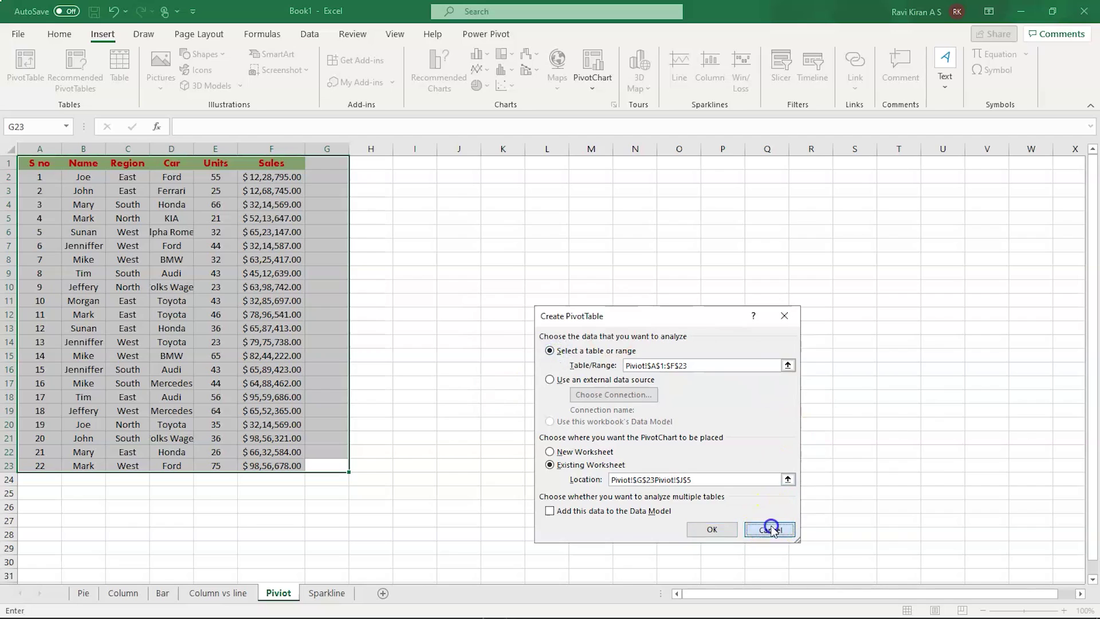
Select the car sales table including its headers, cells A1:F23
click(179, 149)
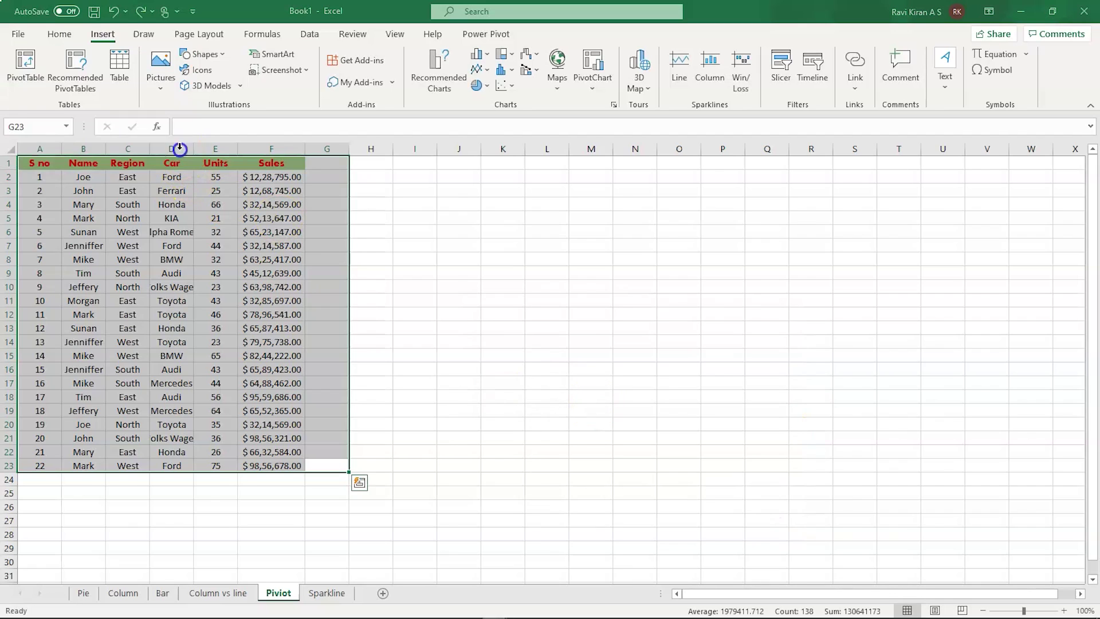
click(466, 464)
click(277, 467)
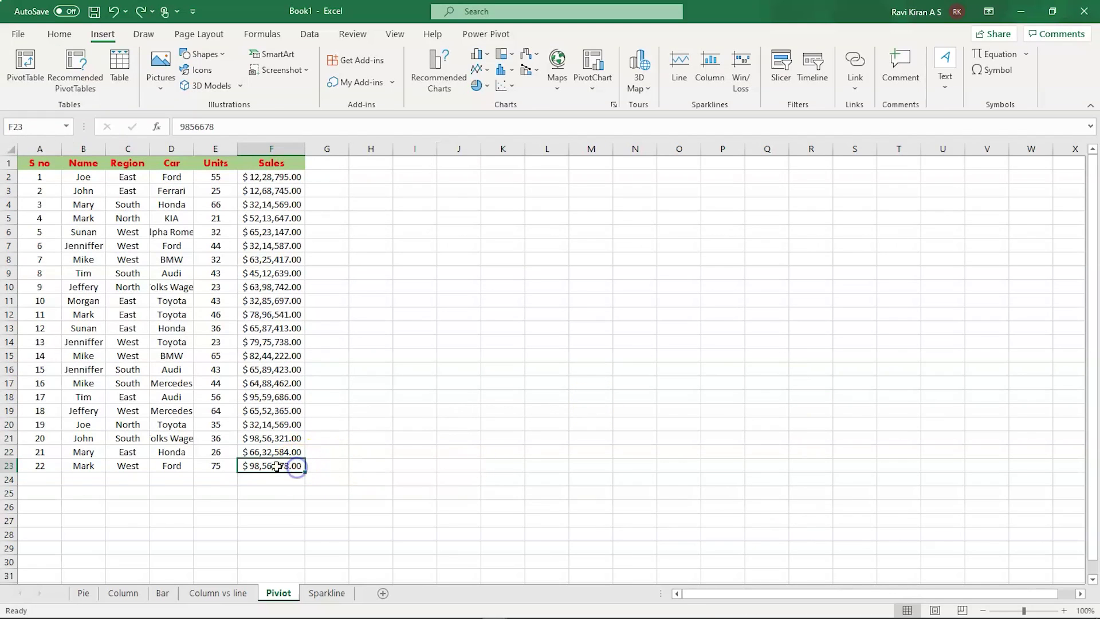
click(317, 489)
drag(295, 473, 242, 431)
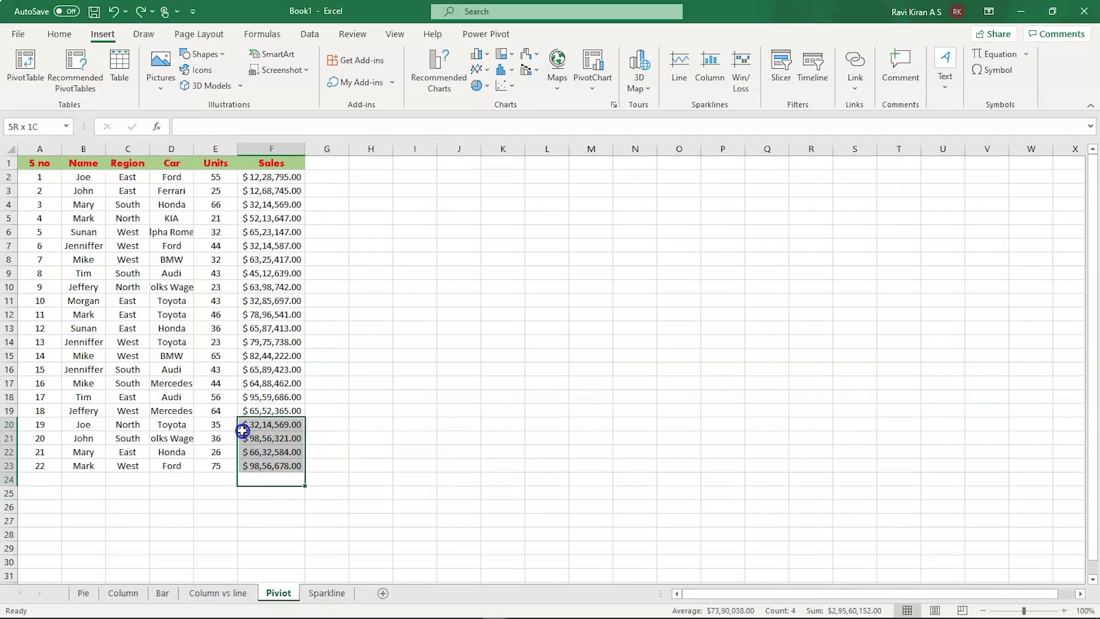
click(342, 494)
drag(275, 466, 13, 163)
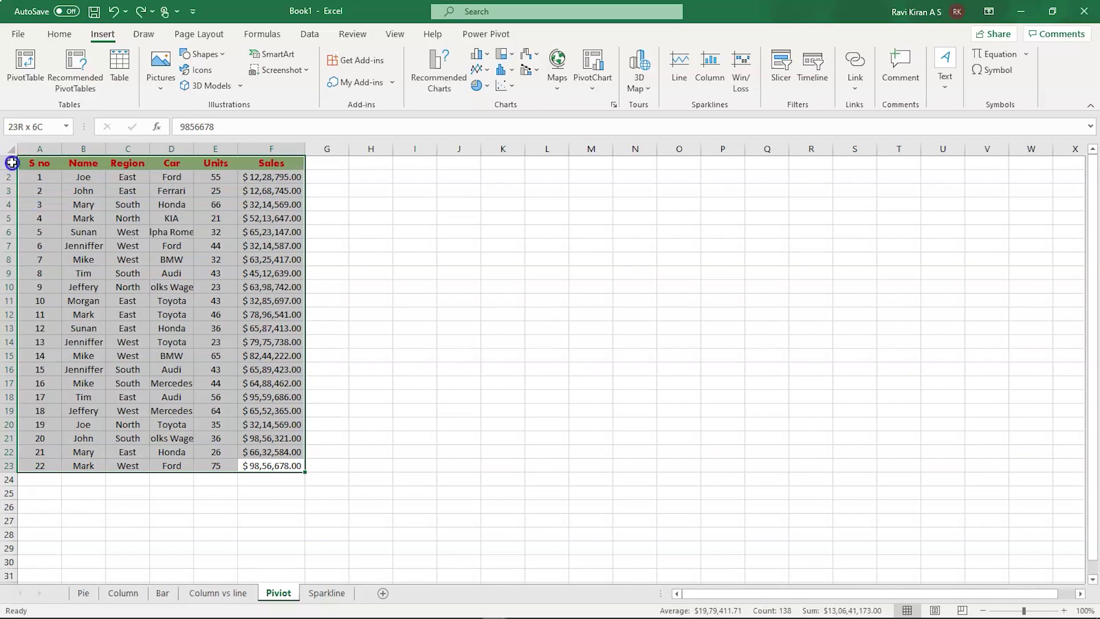
Insert a PivotChart based on range A1:F23 of the Piviot sheet, placed on the existing worksheet at cell J9
click(593, 84)
click(610, 108)
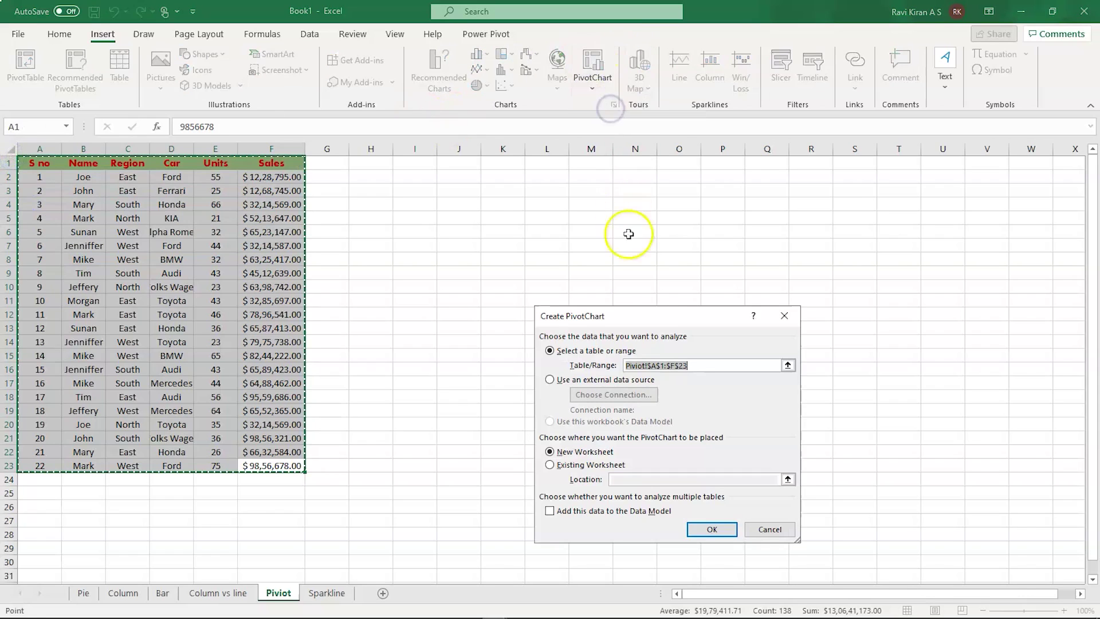
click(788, 367)
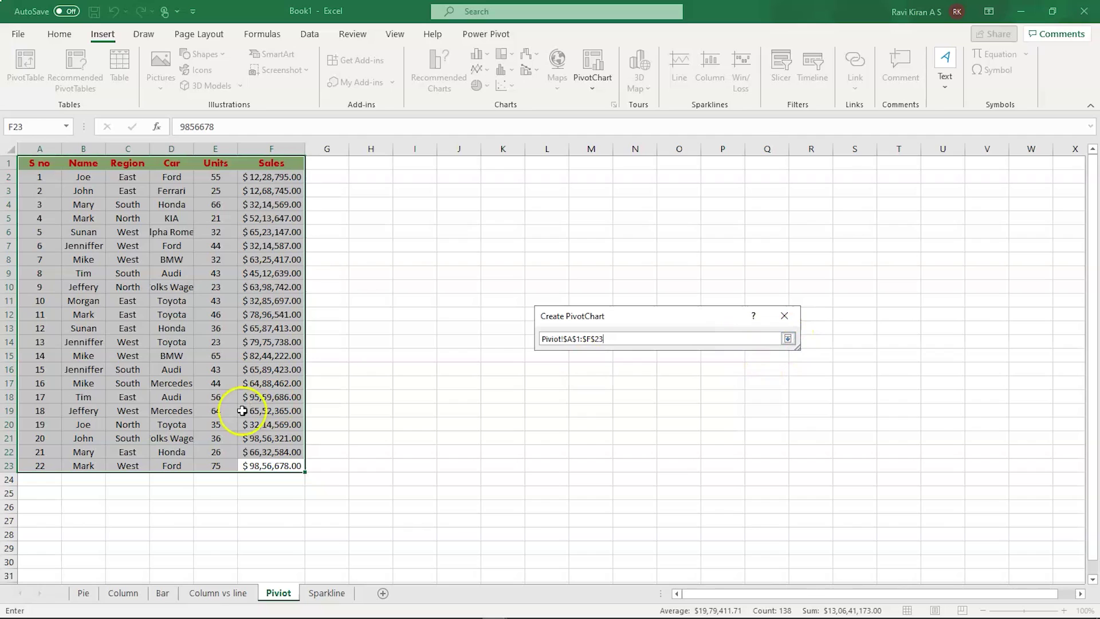
drag(292, 466, 25, 163)
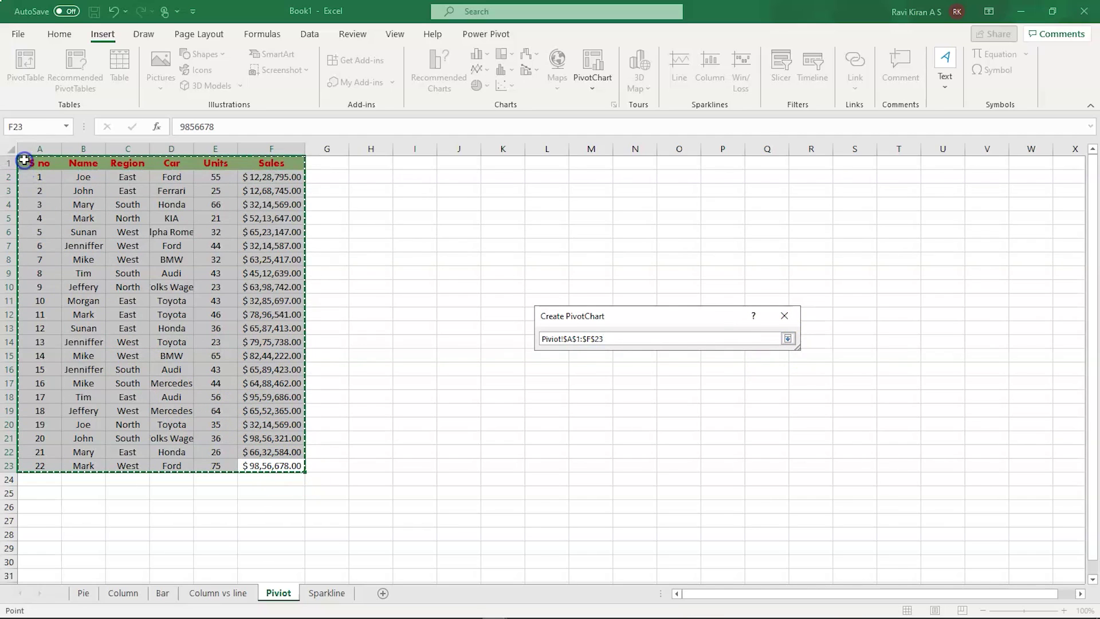
click(788, 338)
click(551, 464)
click(453, 270)
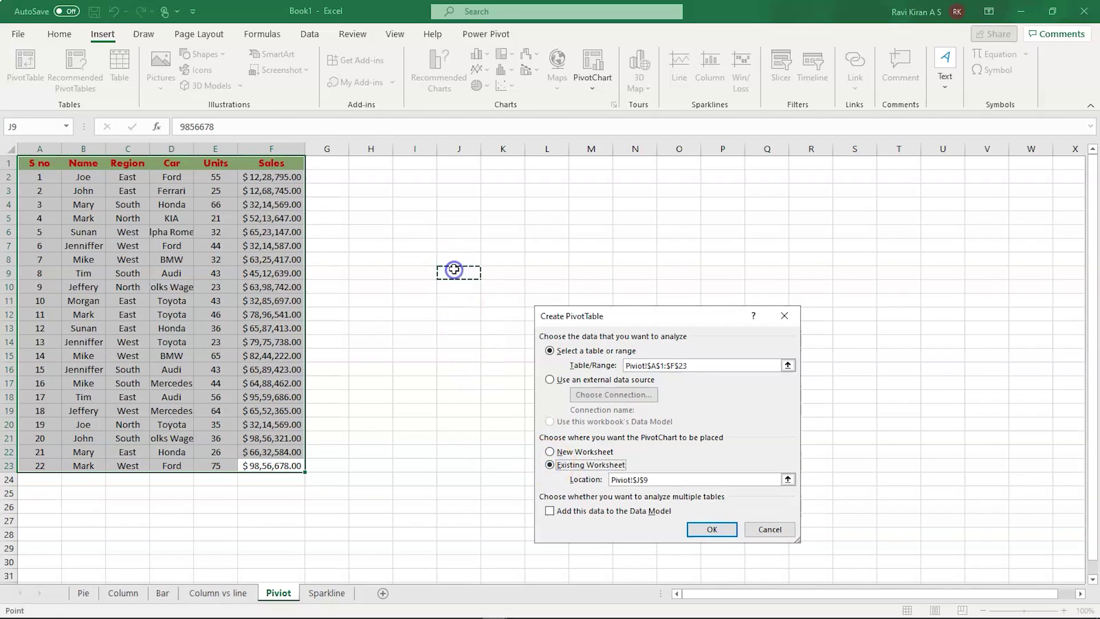
click(711, 530)
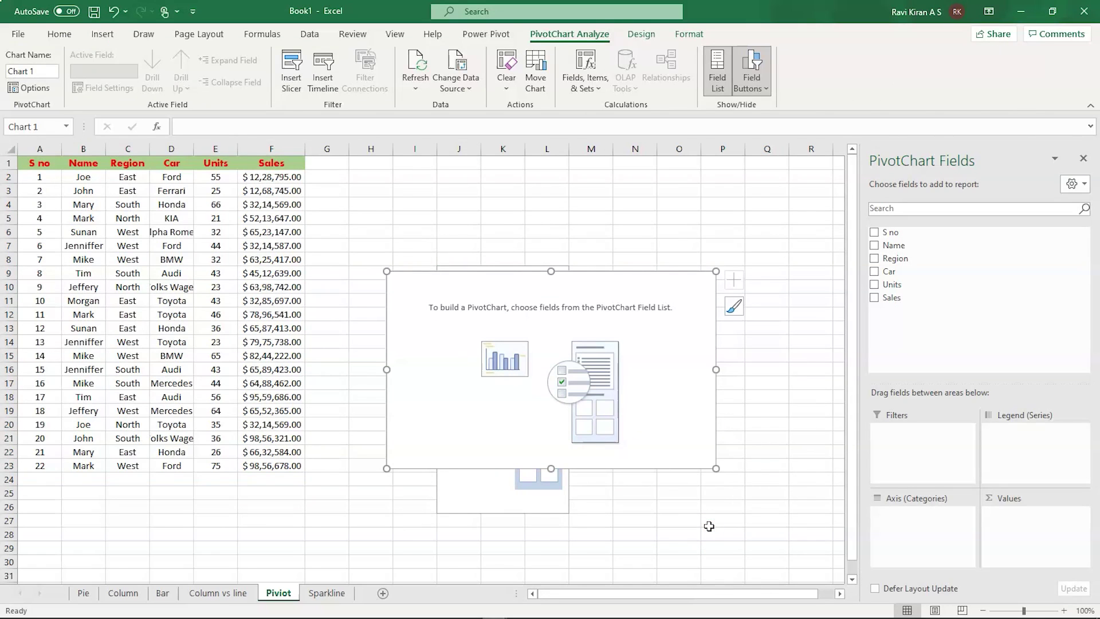
Try moving the empty pivot chart up and to the right, and undo the move
click(560, 292)
drag(560, 293, 613, 251)
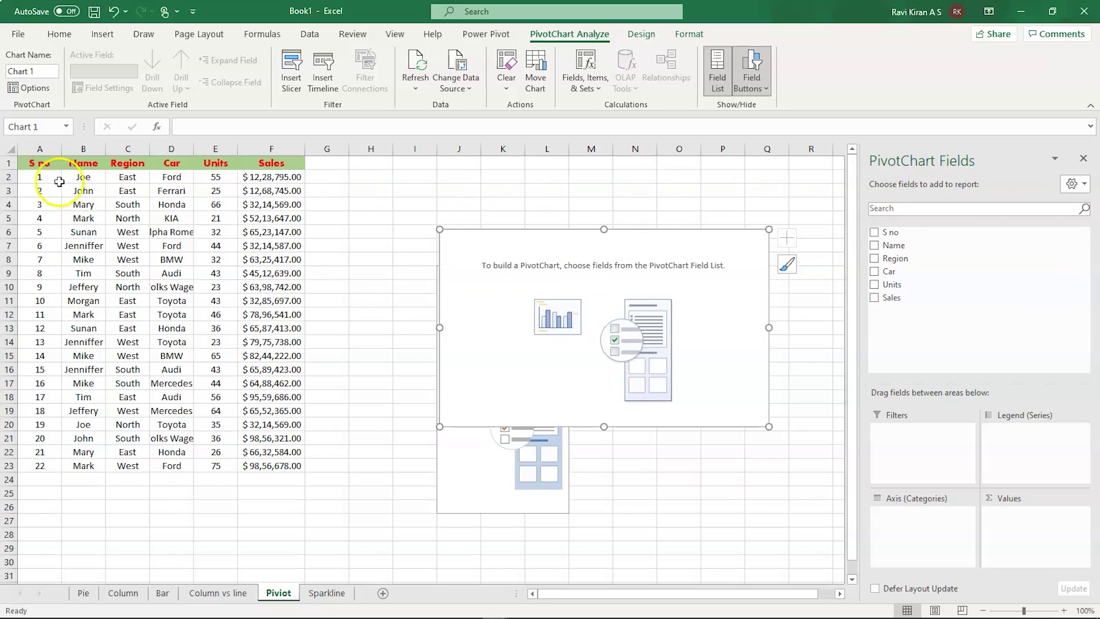
click(83, 163)
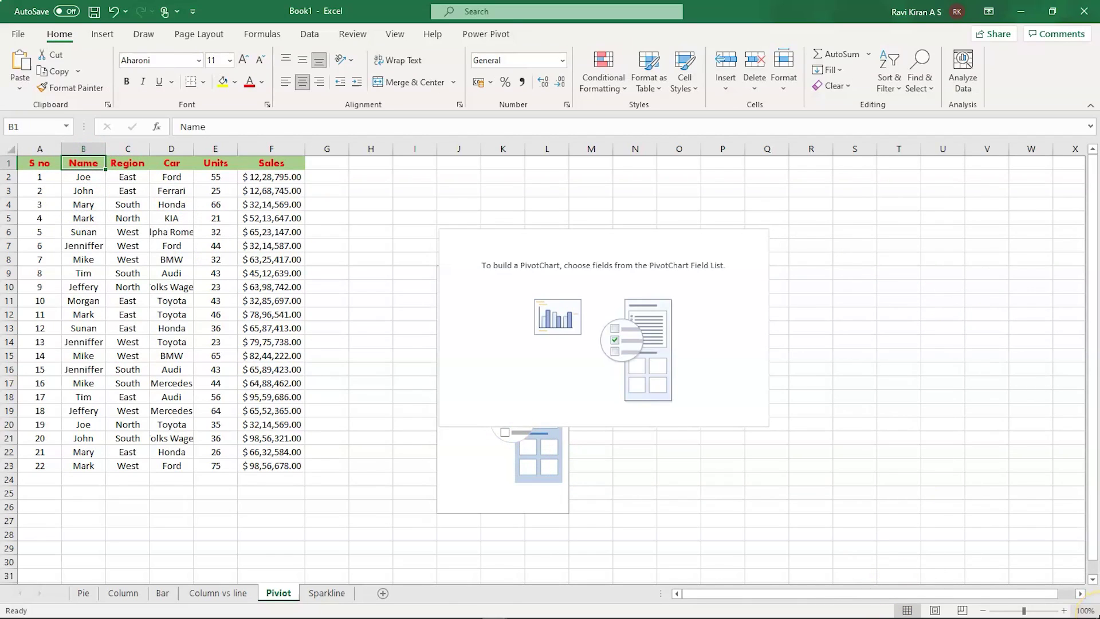
key(ctrl+z)
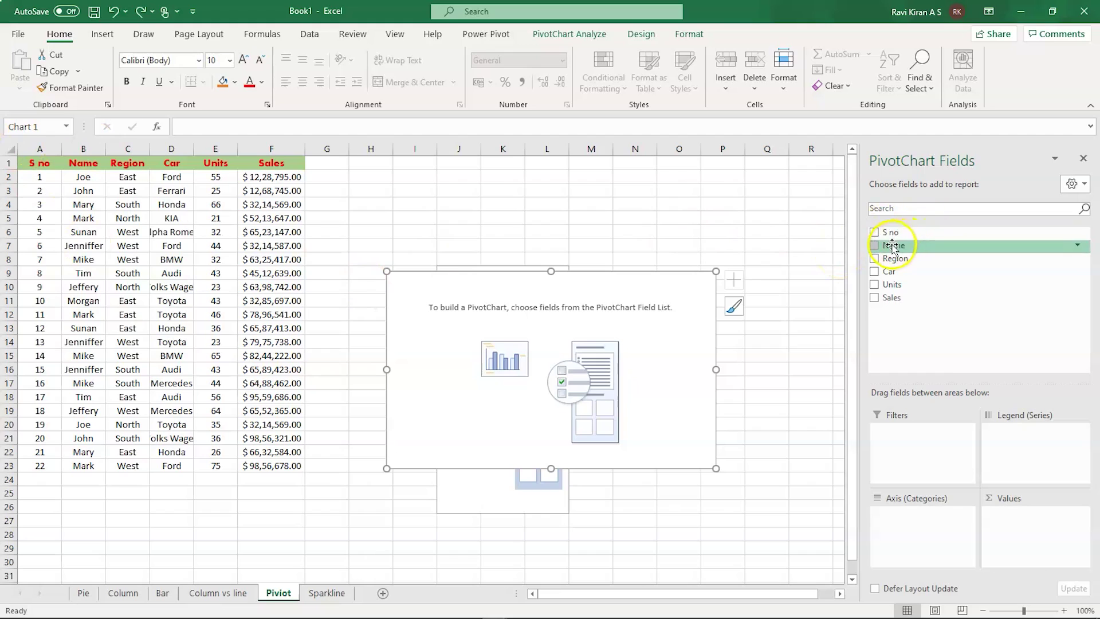
Assign Name and Region to the pivot chart's axis categories, and Car and Units to its values
drag(883, 246, 913, 509)
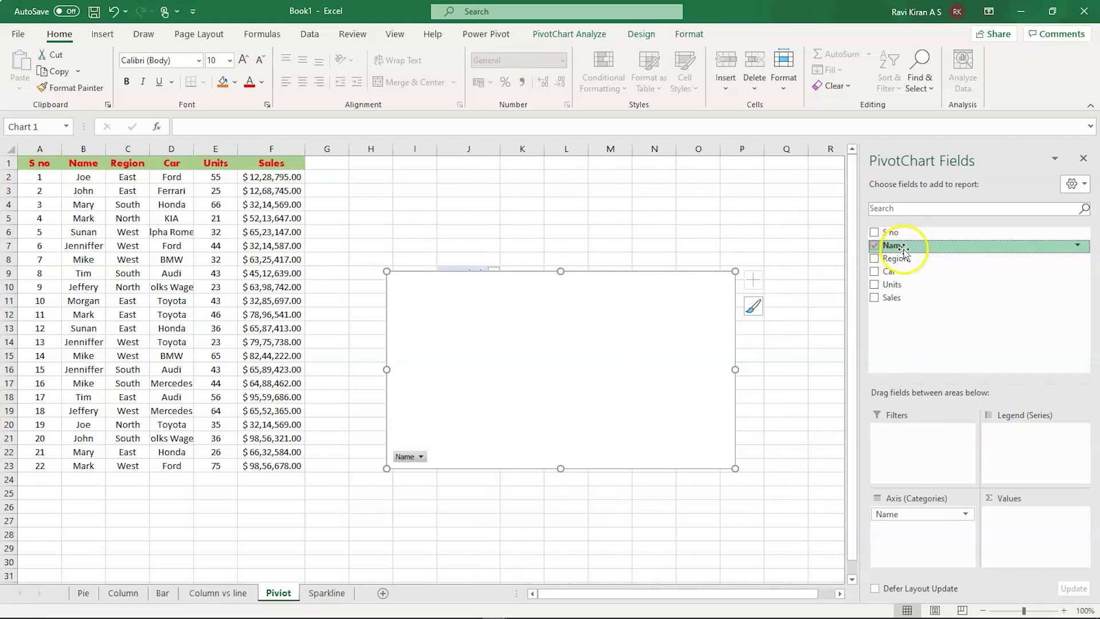
drag(896, 258, 946, 526)
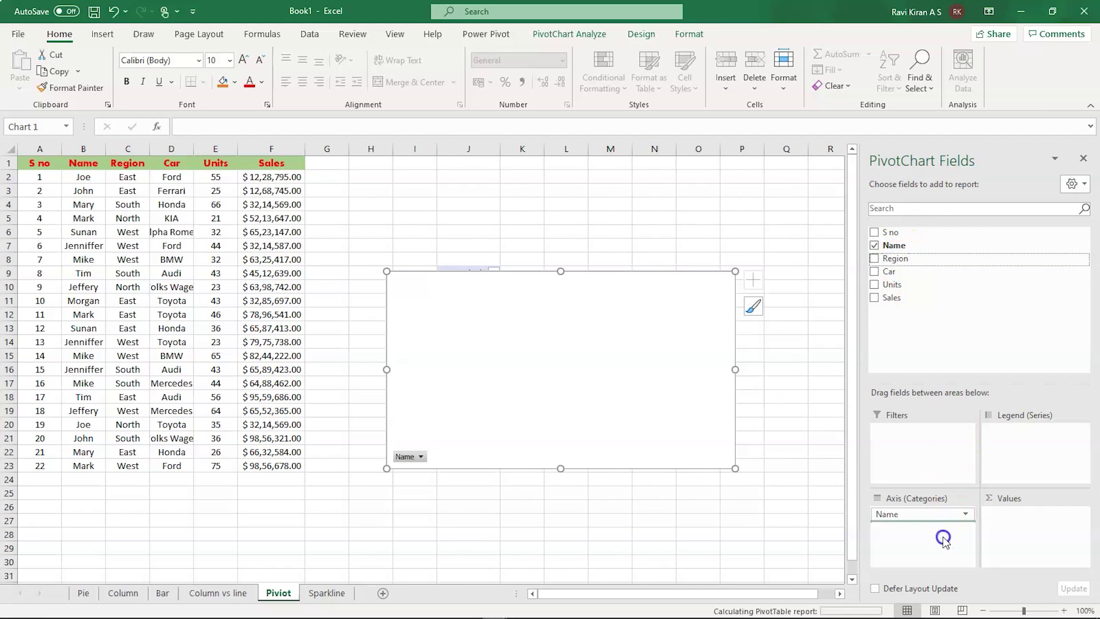
mouse_move(905, 271)
mouse_down()
mouse_move(1085, 460)
mouse_move(1041, 511)
mouse_up()
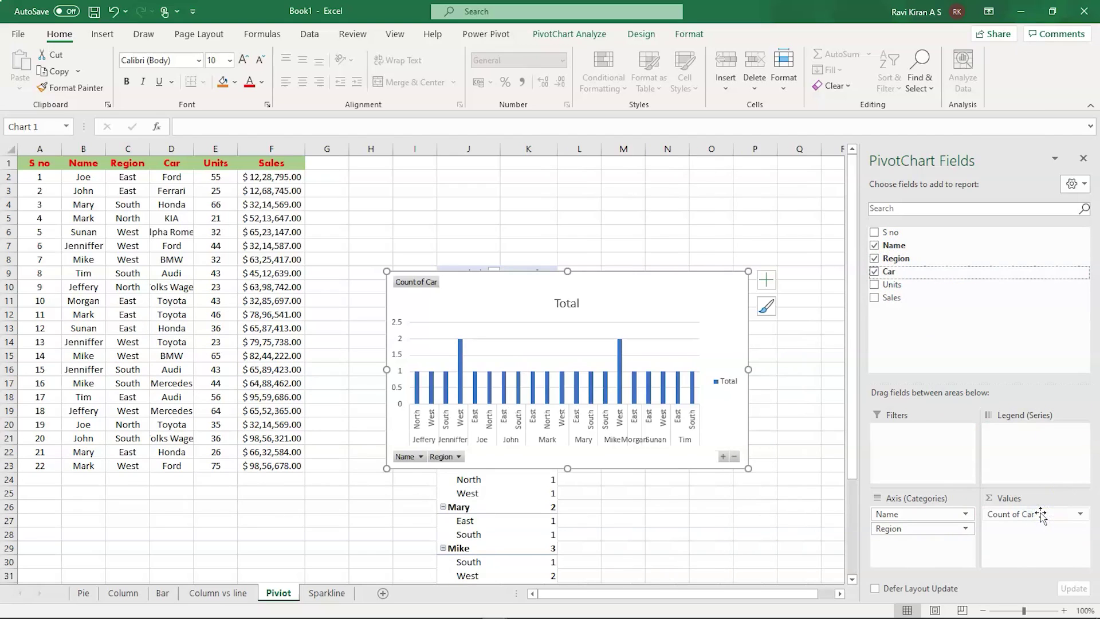
drag(897, 285, 1029, 530)
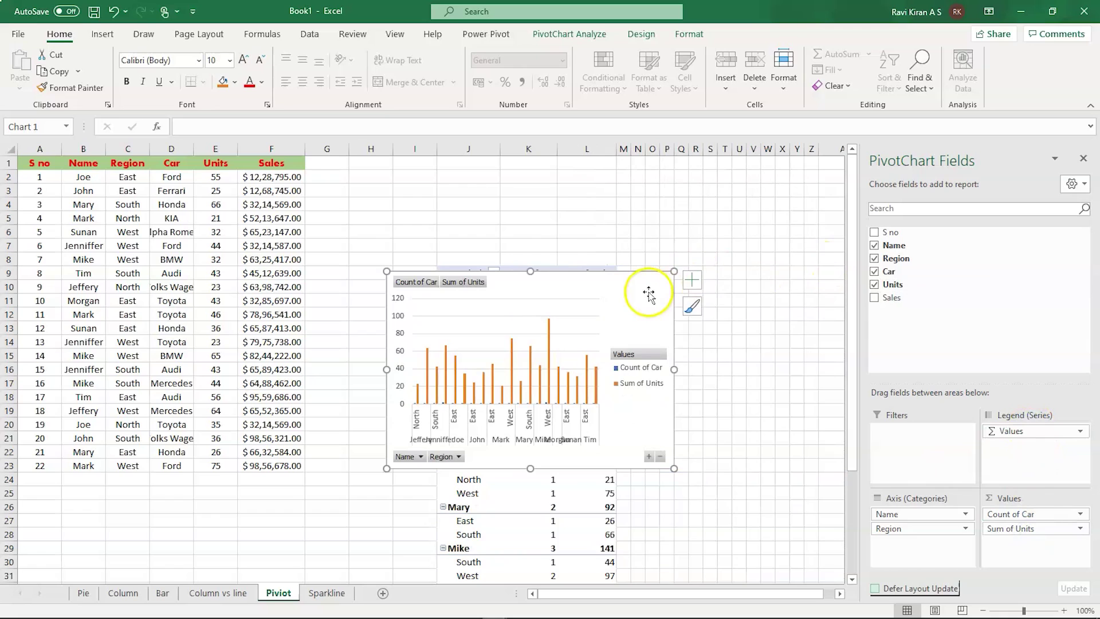
Enlarge the pivot chart to span about column G to column Z and row 5 to row 25
drag(674, 272, 815, 221)
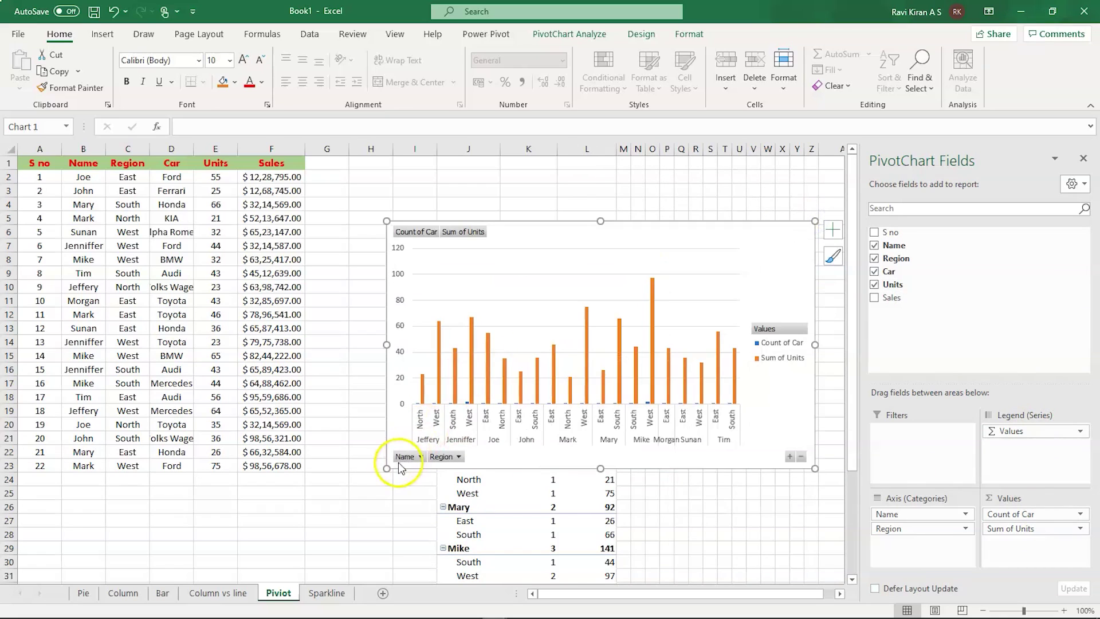
drag(386, 468, 329, 495)
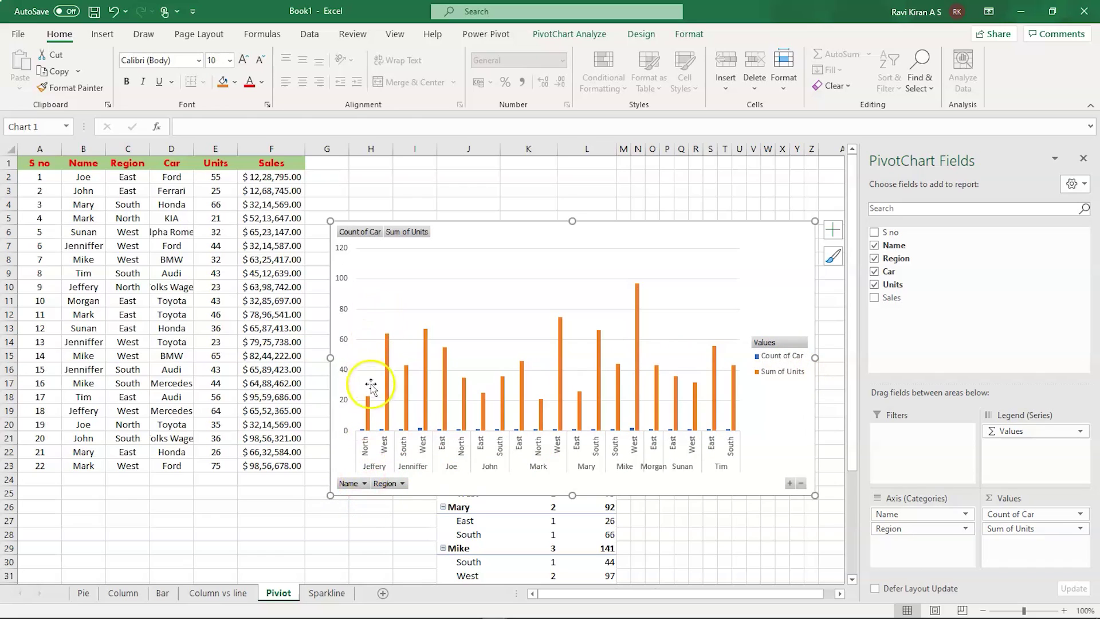
Filter the pivot chart's Name field to only the second person listed, and add the Sales field to the chart's values
click(362, 484)
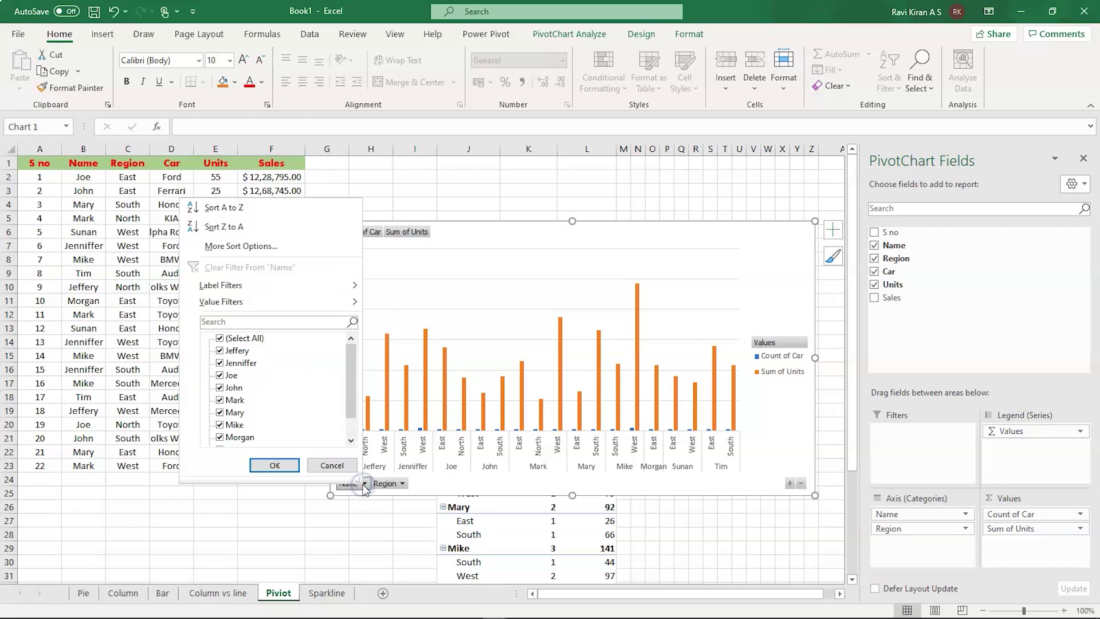
click(220, 339)
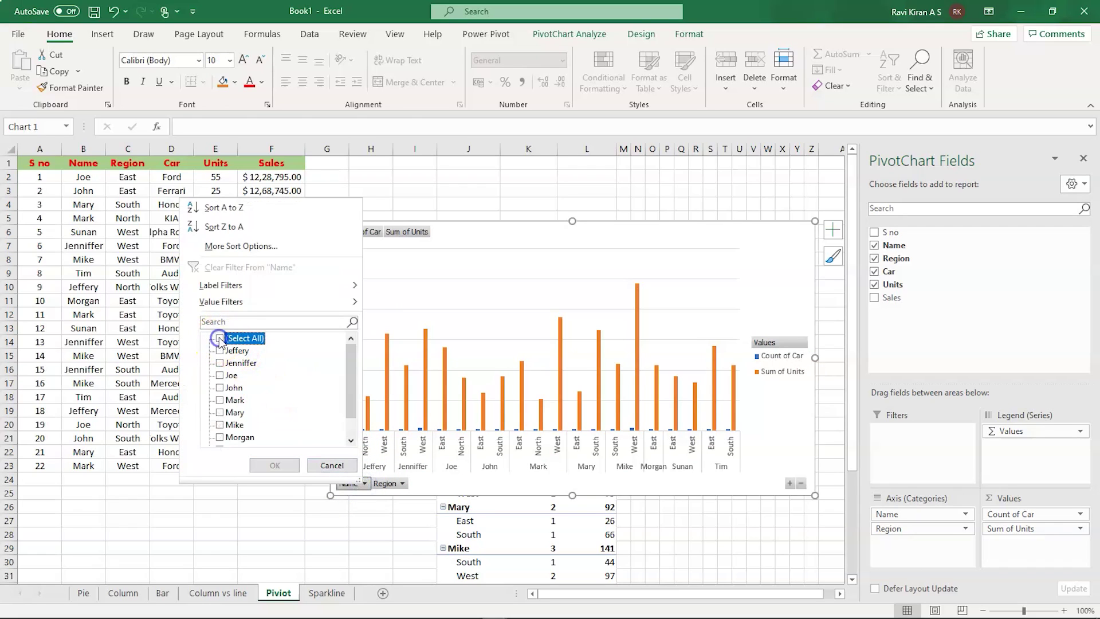
click(223, 363)
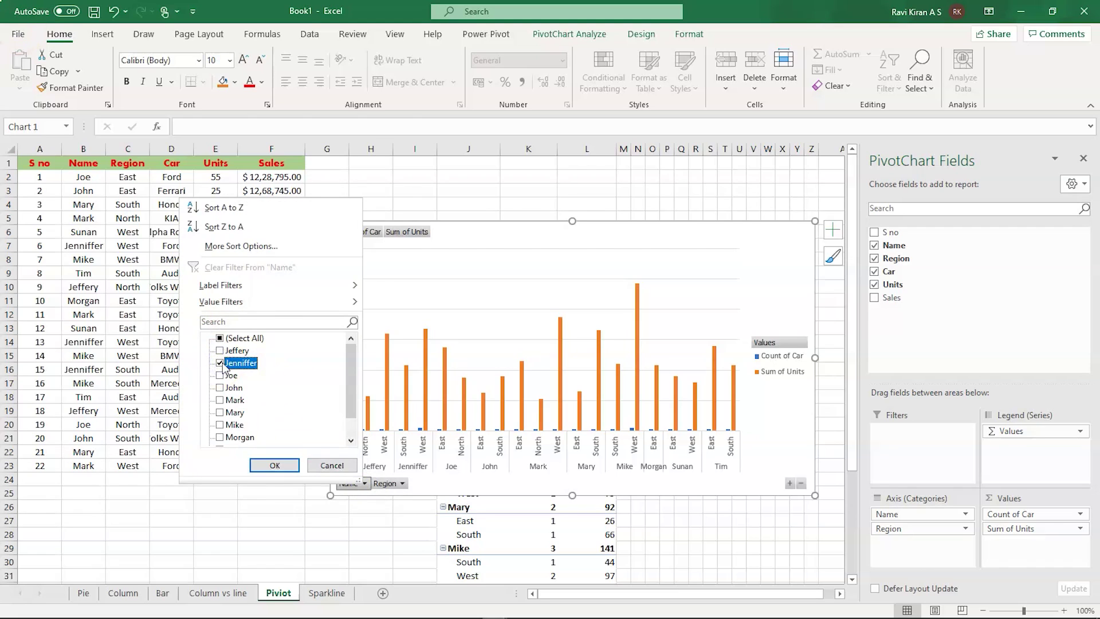
click(284, 464)
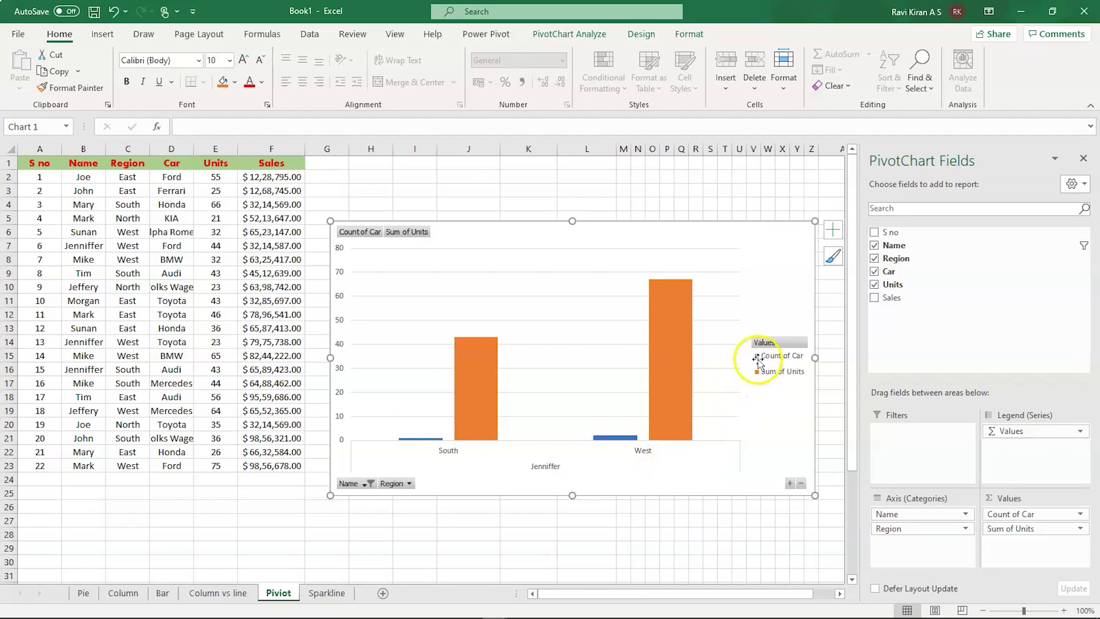
mouse_move(616, 440)
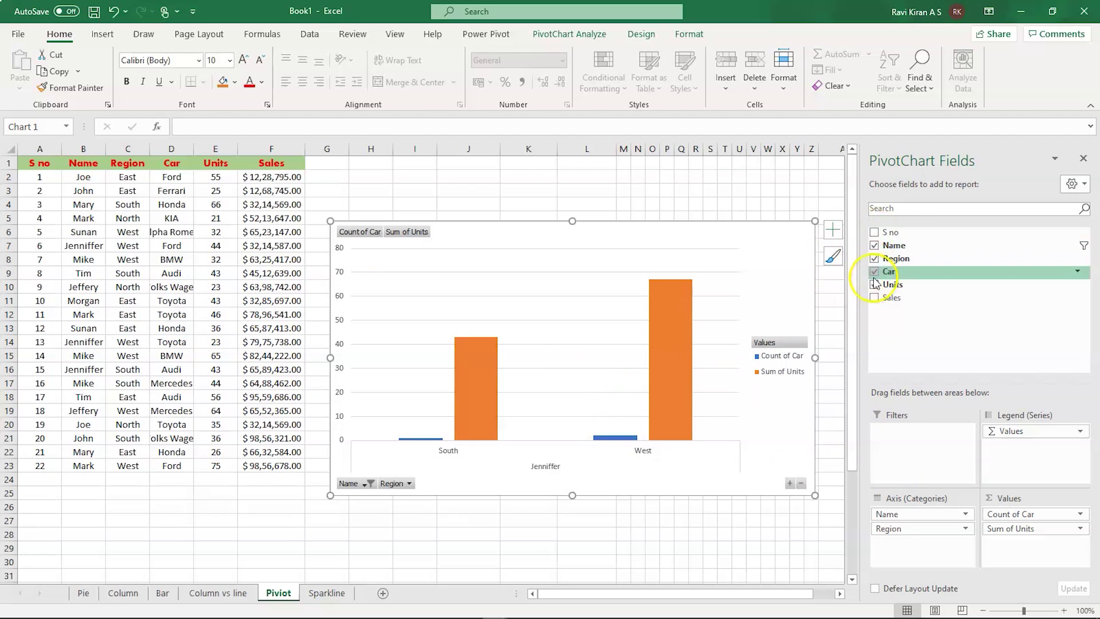
click(874, 298)
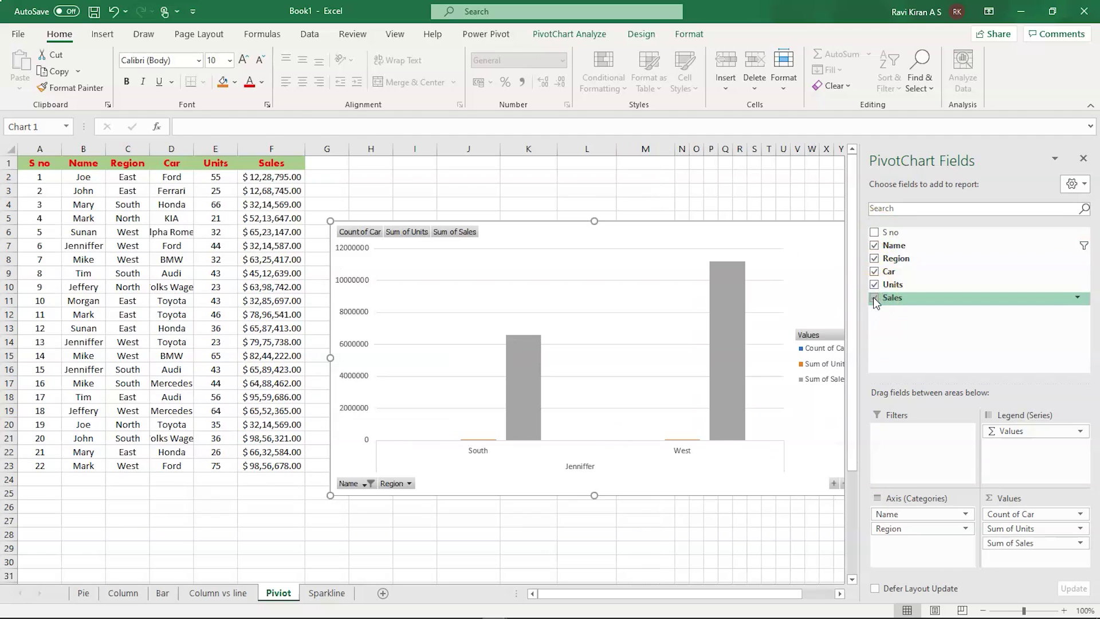
Add the Sales field to the pivot chart's values a second time
drag(884, 302, 991, 547)
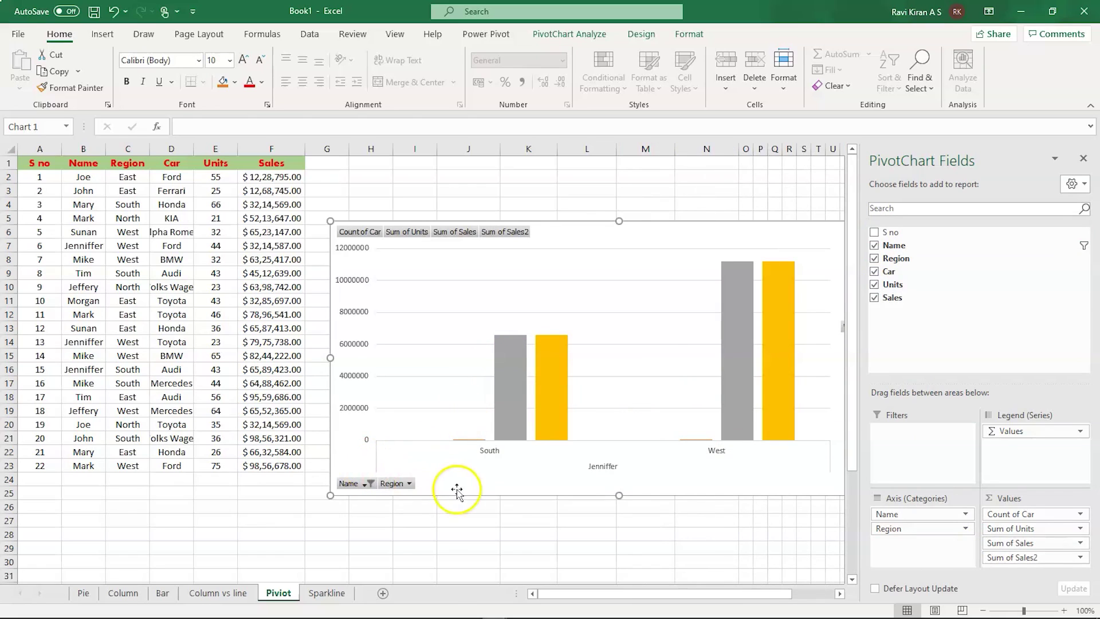
click(517, 412)
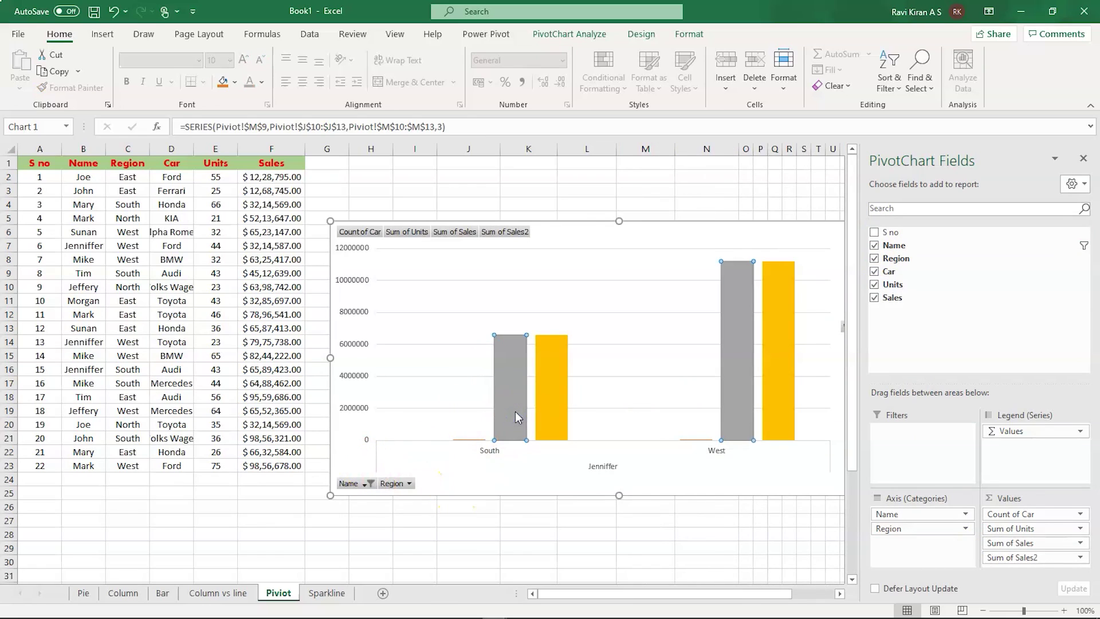
Move the pivot chart left to span about column D to column N, and turn on its data labels
drag(765, 227, 596, 226)
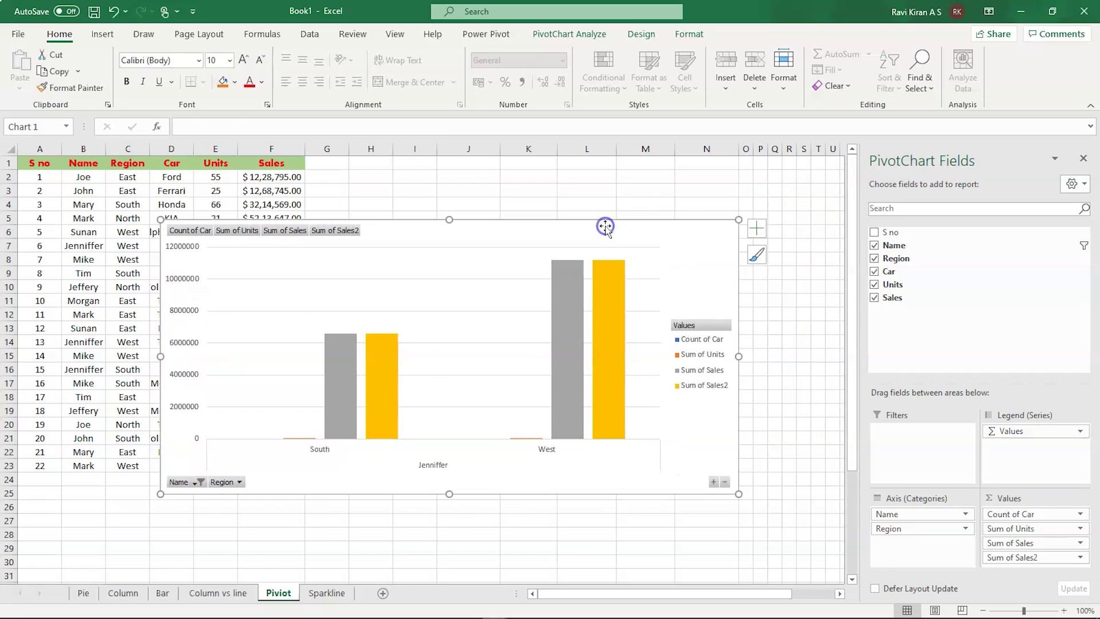
click(758, 230)
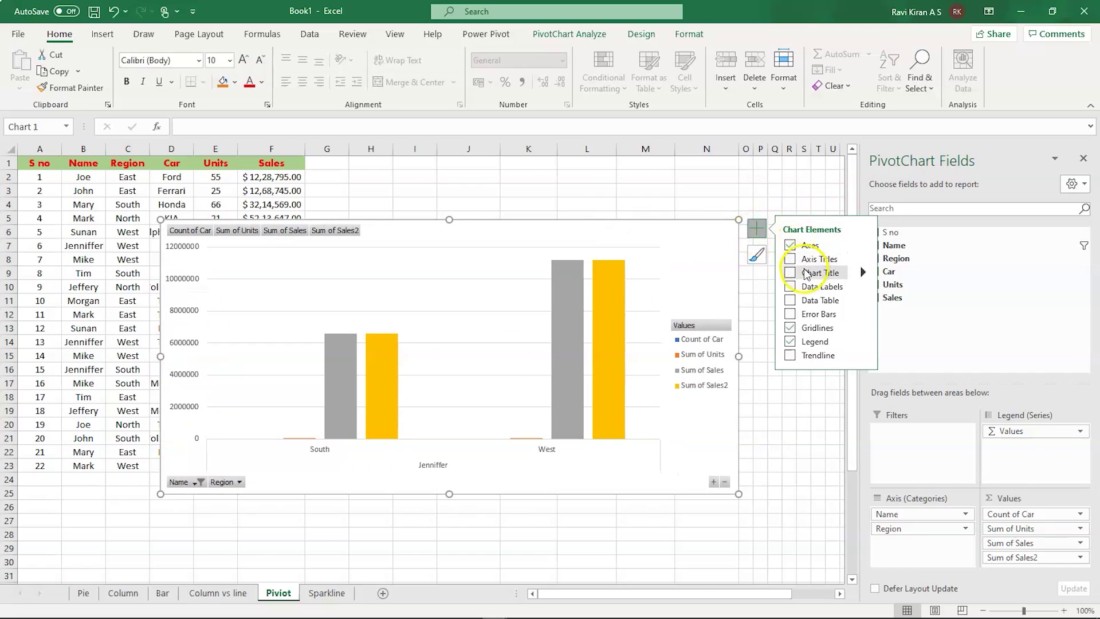
click(791, 290)
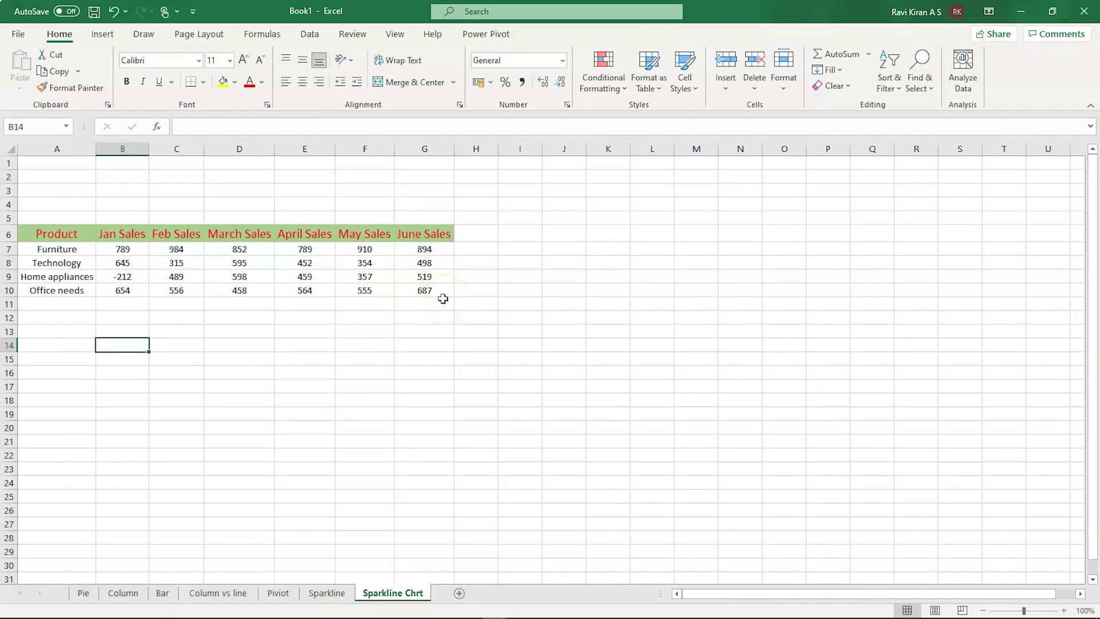
click(104, 33)
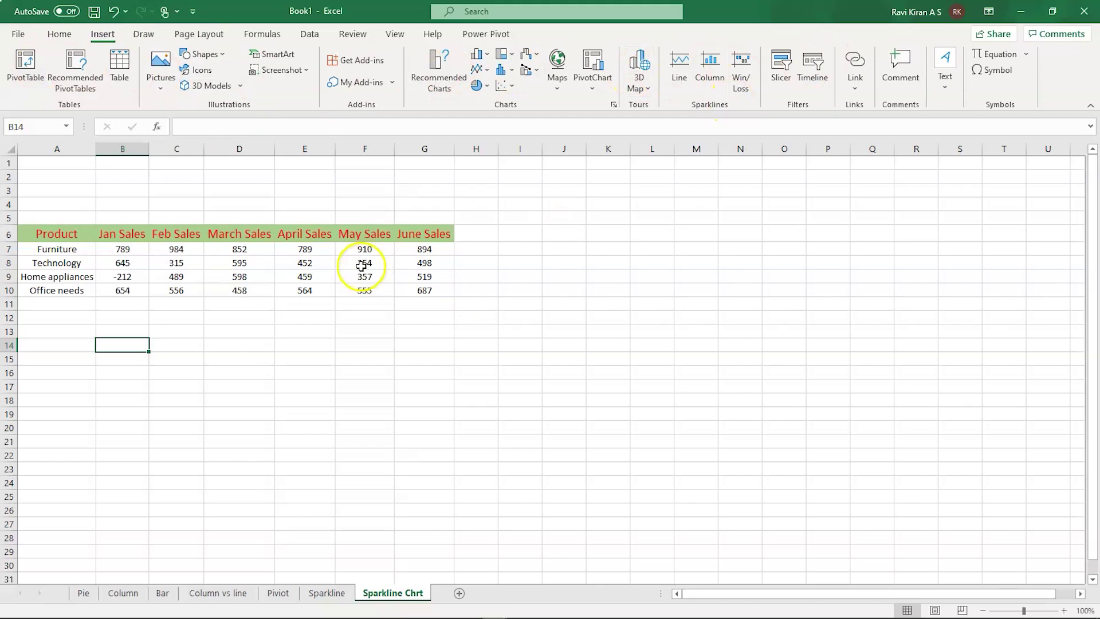
click(443, 294)
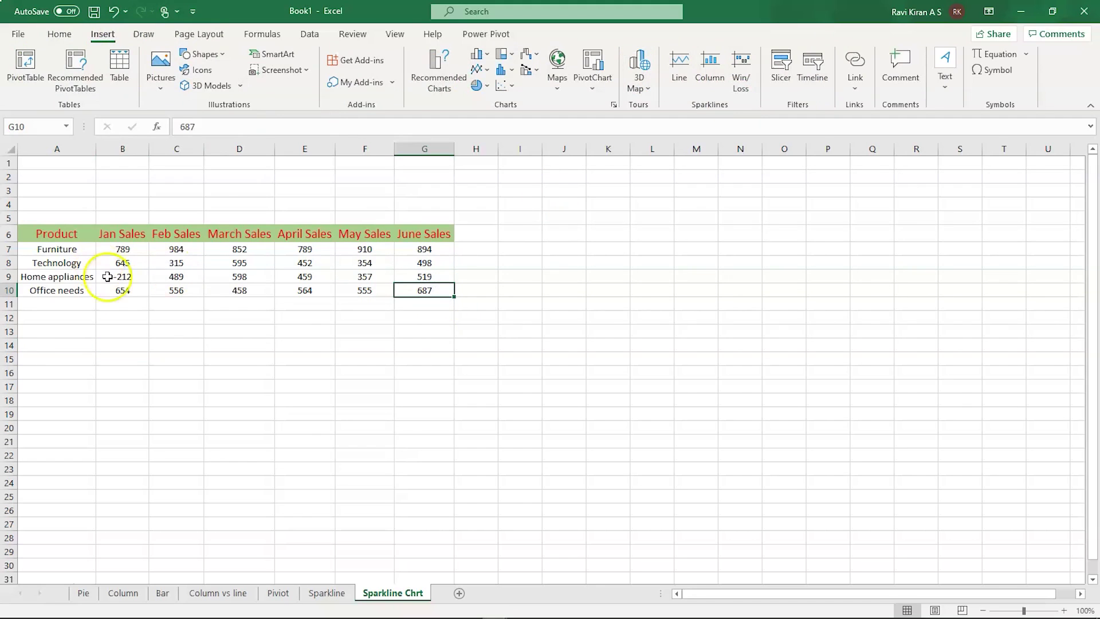
click(125, 294)
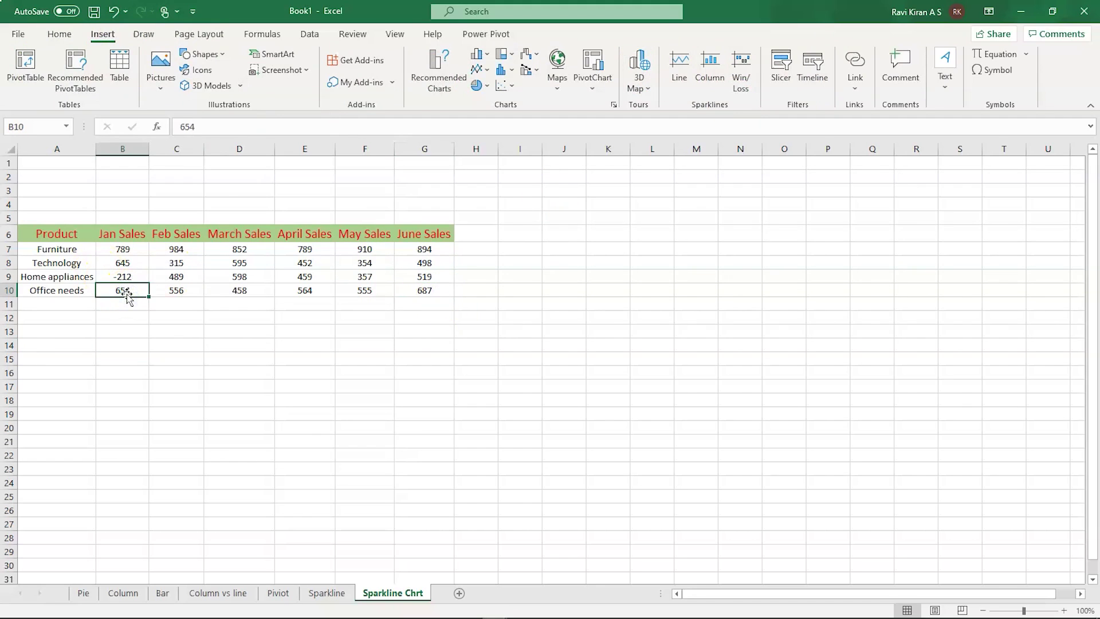
key(shift+Up)
key(shift+Up)
key(shift+Up)
key(shift+Up)
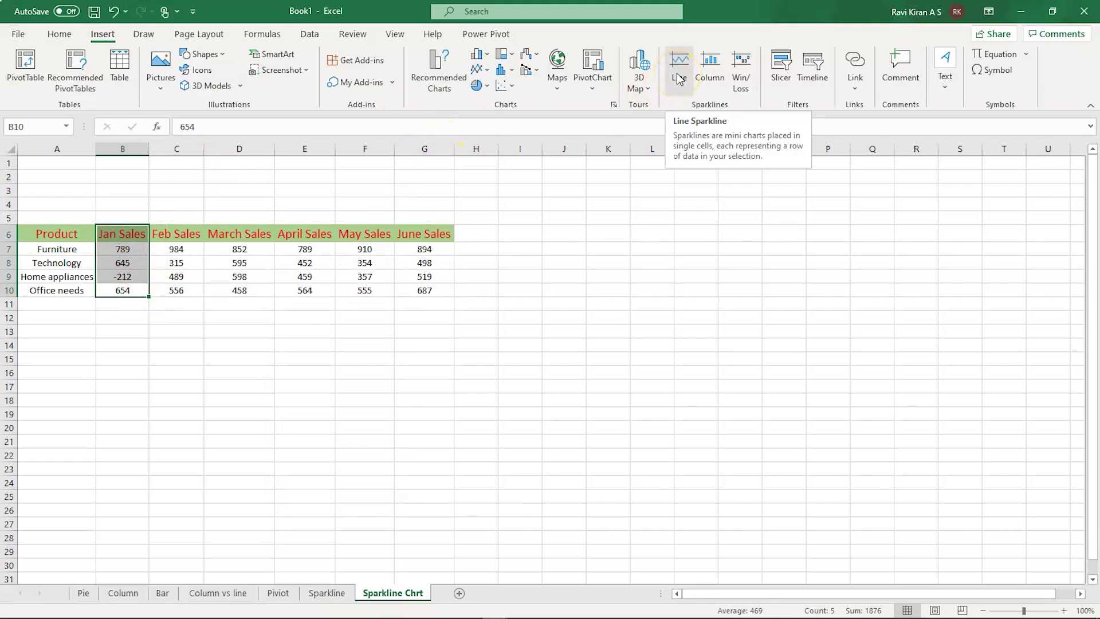
click(710, 83)
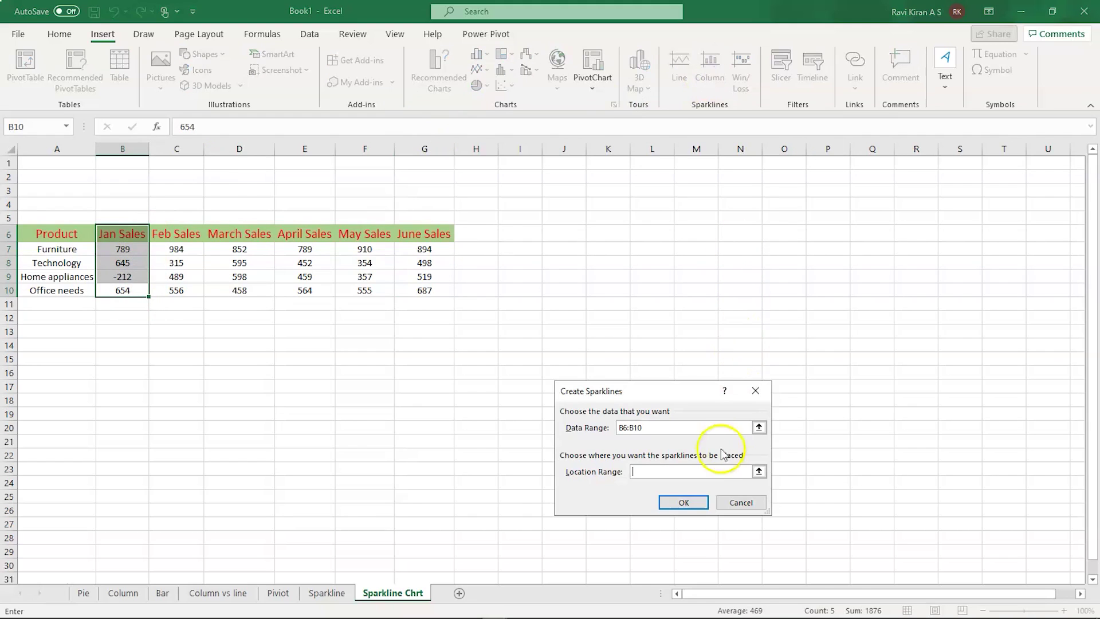
click(733, 505)
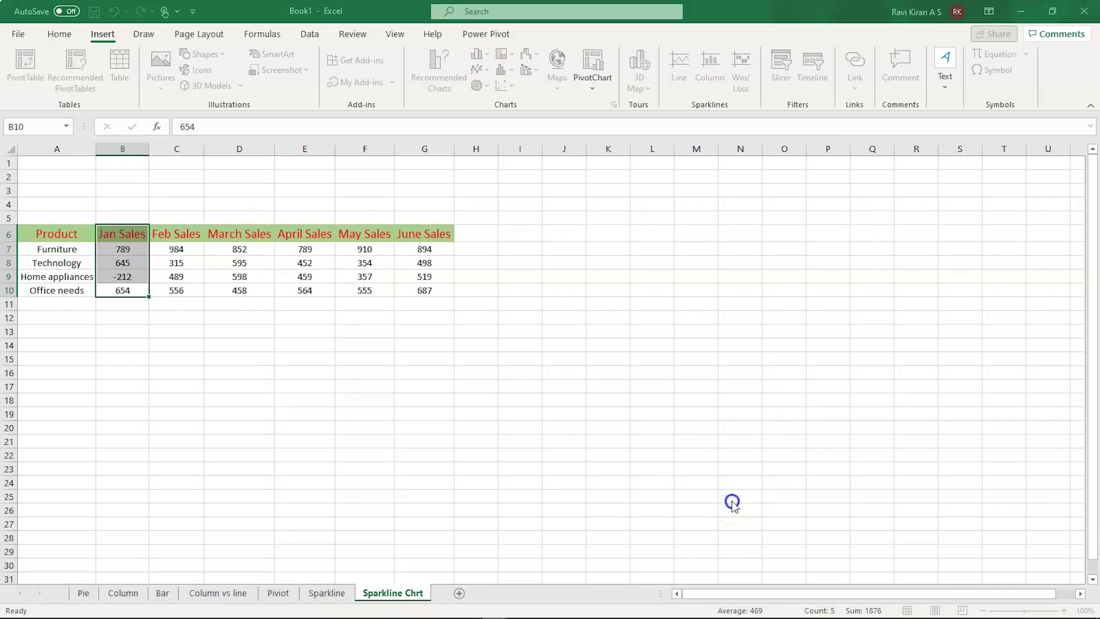
Merge the empty cells B1:B5 above Jan Sales into one cell, without centering
drag(110, 163, 109, 218)
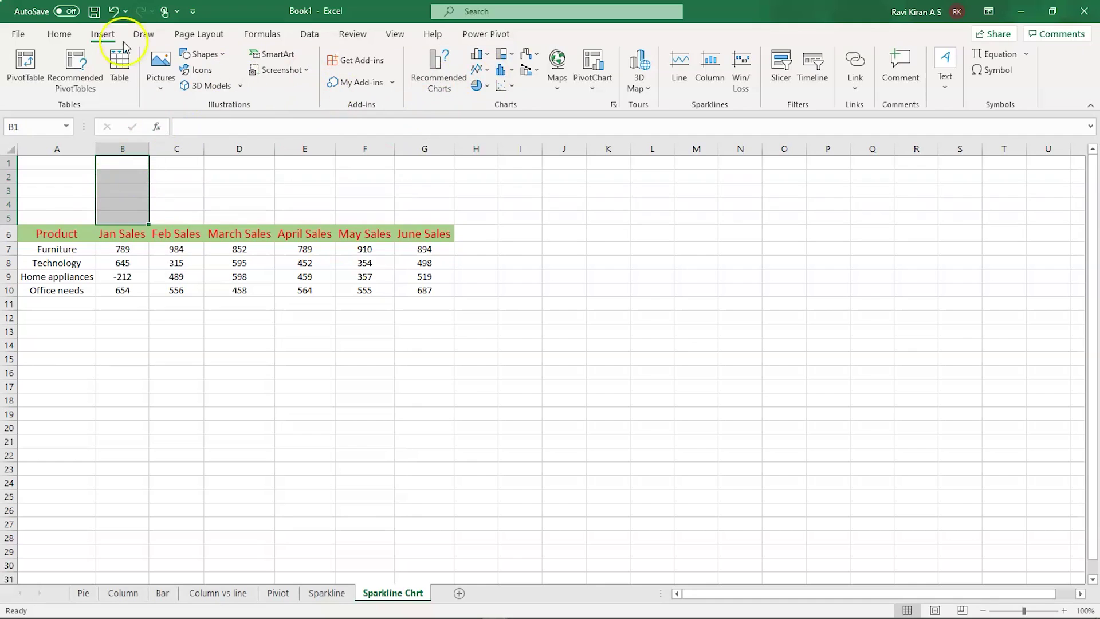
click(60, 36)
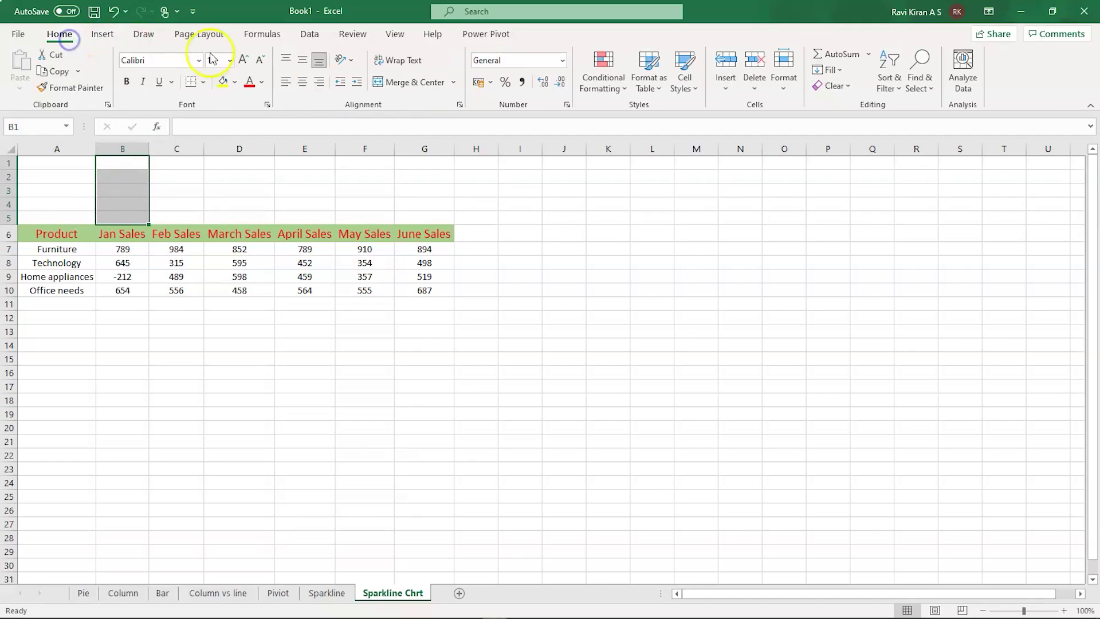
click(454, 81)
click(424, 143)
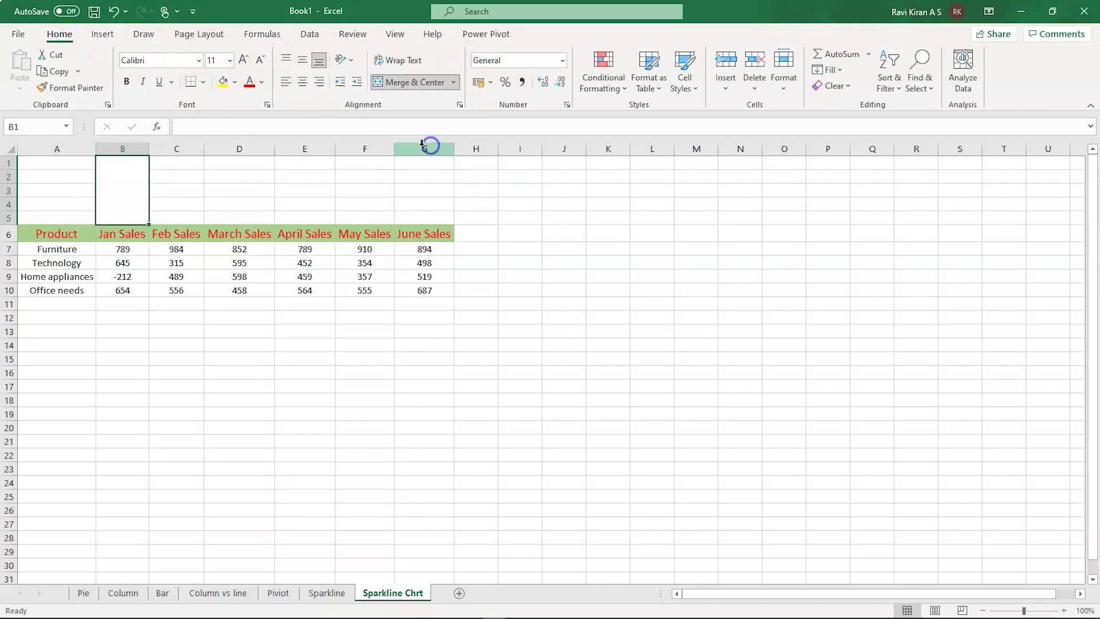
Merge the empty cells A1:A5 above the Product header into one cell
click(74, 168)
key(shift+Down)
key(shift+Down)
key(shift+Down)
key(shift+Down)
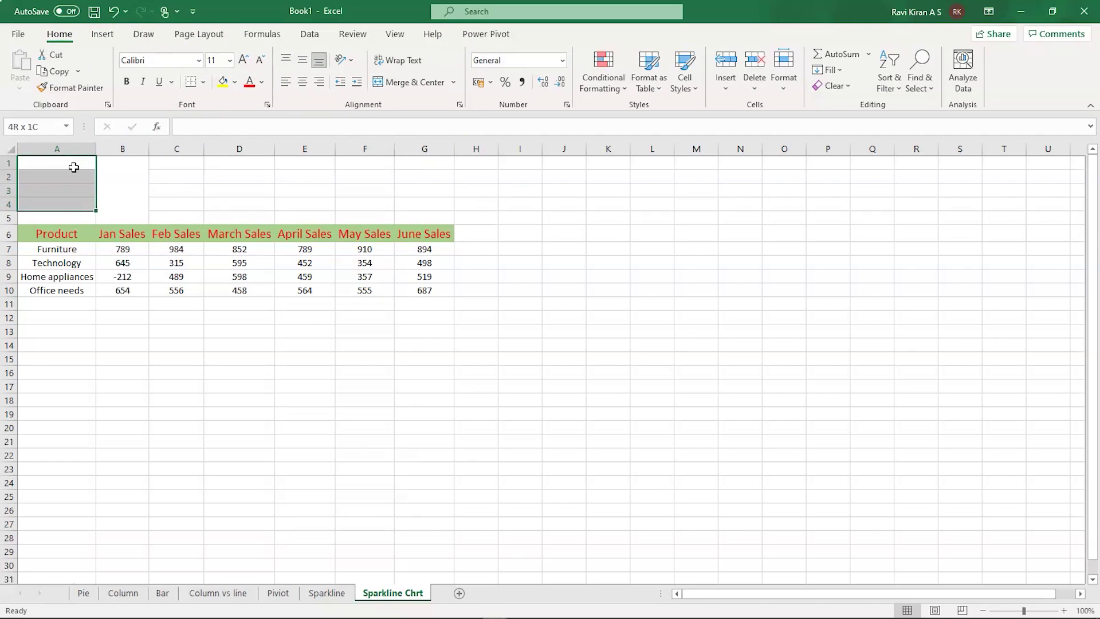
click(453, 81)
click(447, 136)
Merge the empty cells C1:C5 above Feb Sales into one cell
click(188, 168)
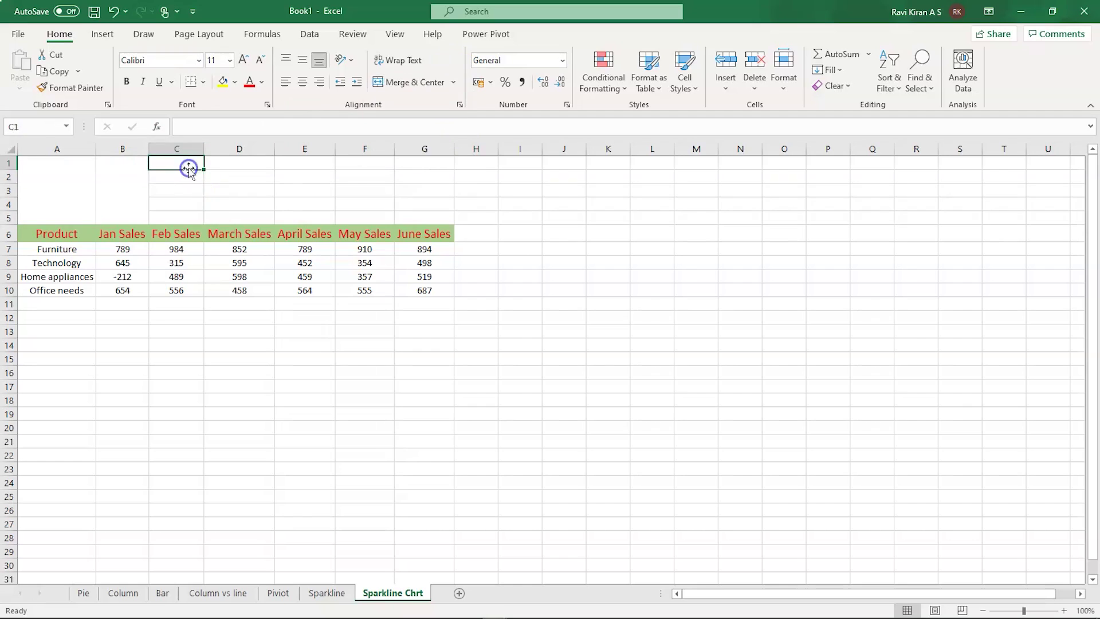
key(shift+Down)
key(shift+Down)
key(shift+Down)
key(shift+Down)
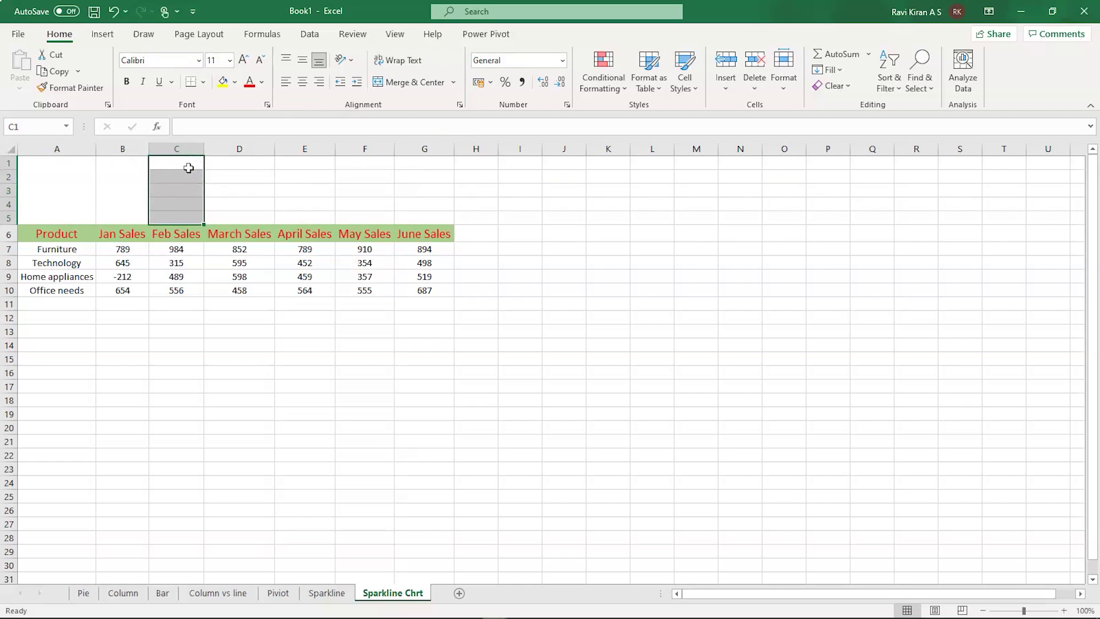
click(453, 83)
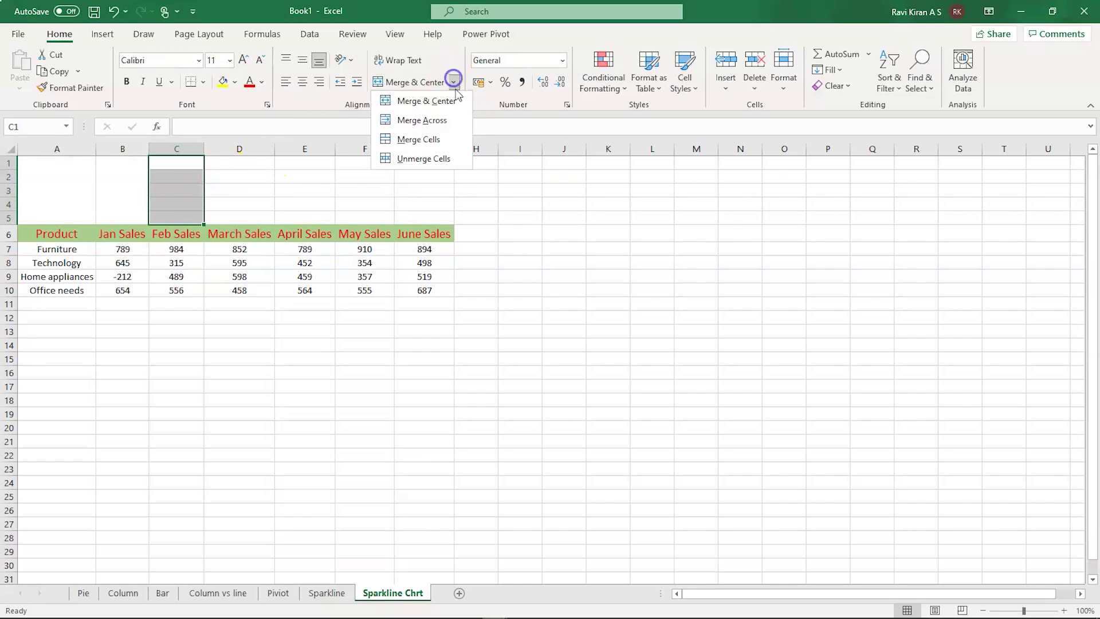
click(446, 138)
Merge the empty cells D1:D5 above March Sales into one cell
click(269, 168)
key(shift+Down)
key(shift+Down)
key(shift+Down)
key(shift+Down)
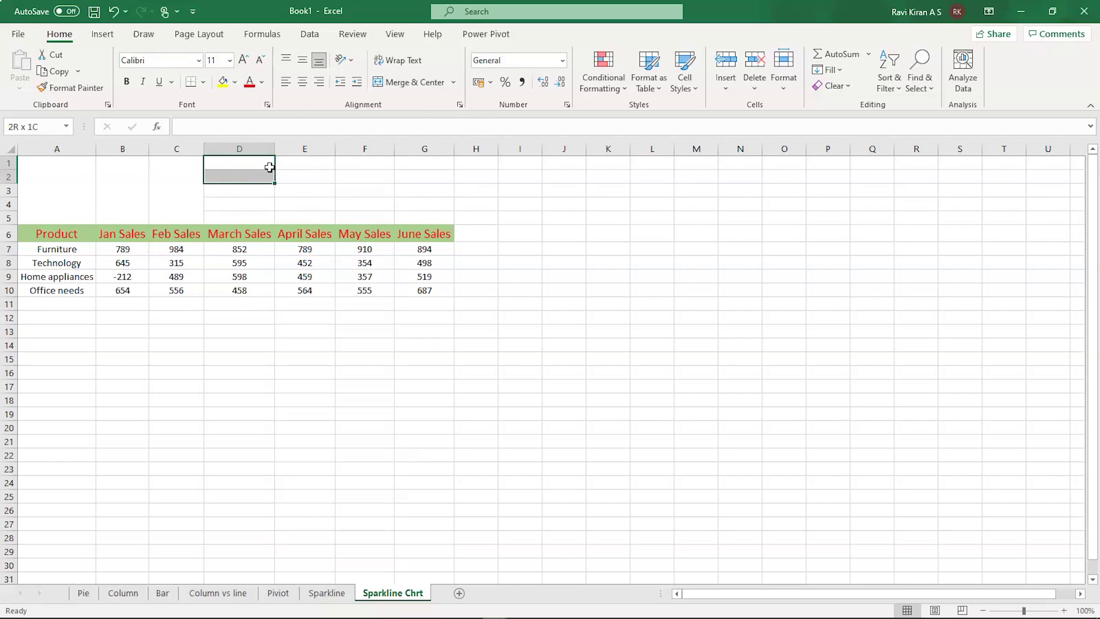
click(453, 82)
click(446, 139)
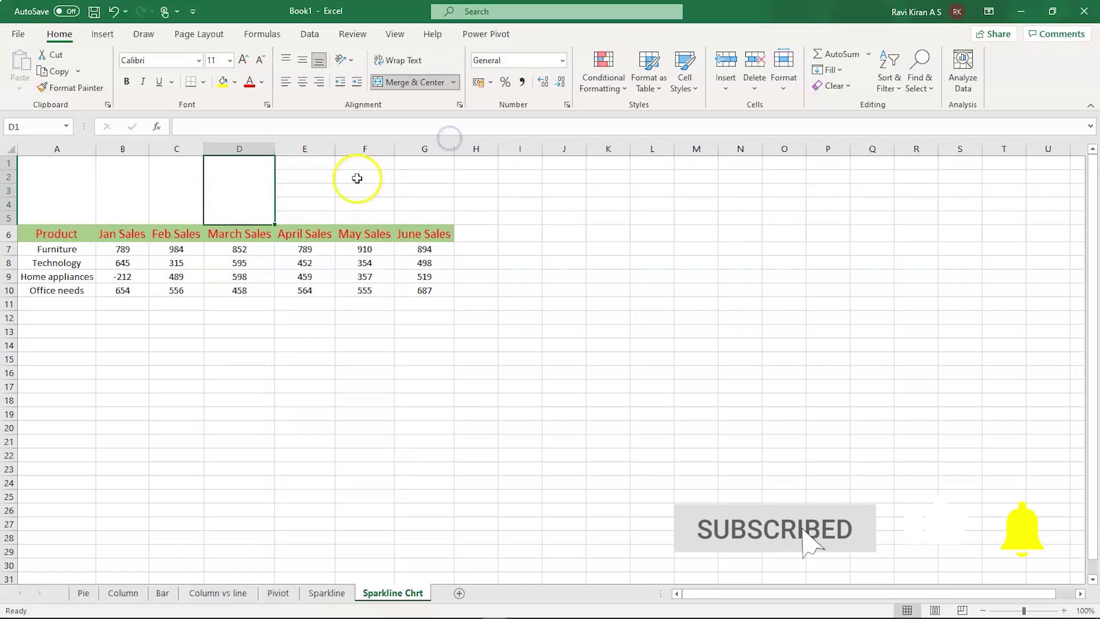
Merge the empty cells E1:E5 above April Sales into one cell
click(327, 165)
key(shift+Down)
key(shift+Down)
key(shift+Down)
key(shift+Down)
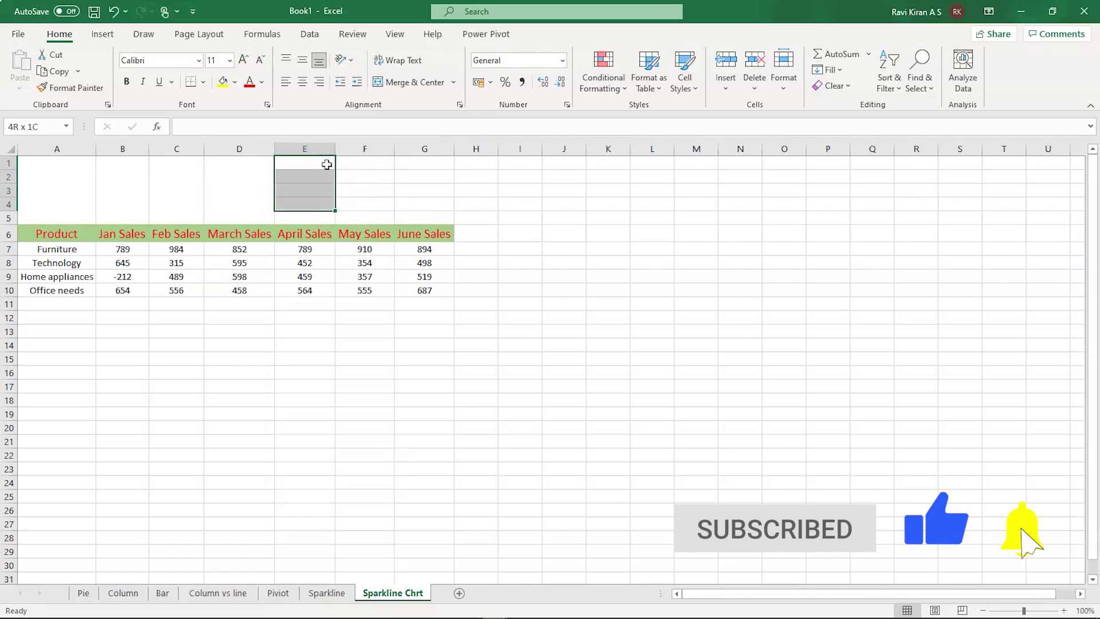
click(453, 82)
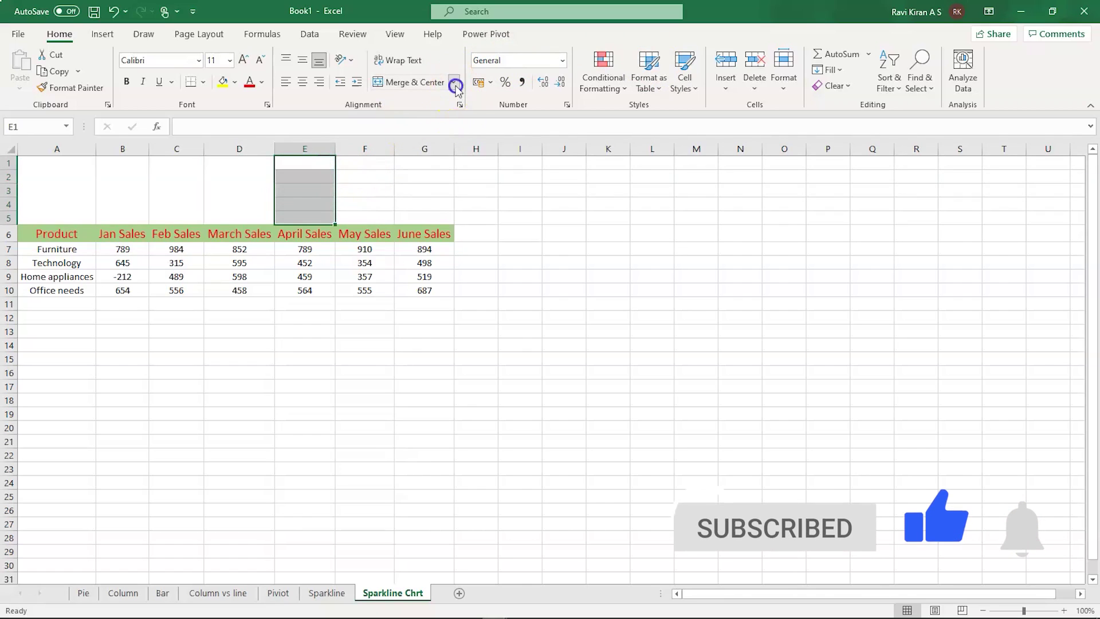
click(440, 136)
Merge the empty cells F1:F5 above May Sales into one cell
click(375, 164)
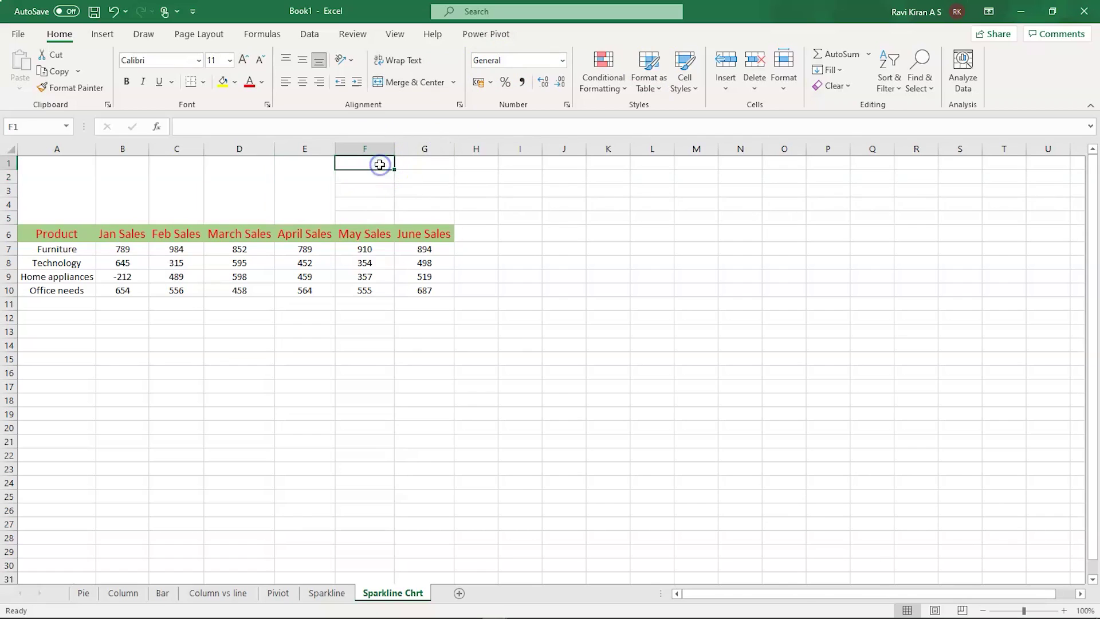
key(shift+Down)
key(shift+Down)
key(shift+Down)
key(shift+Down)
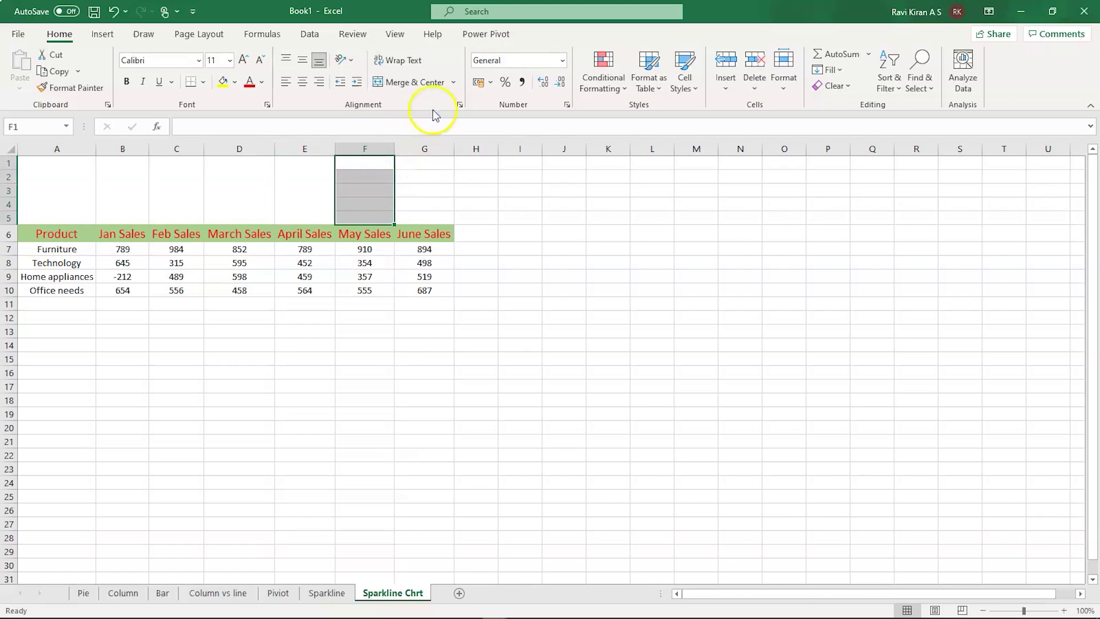
click(456, 86)
click(445, 134)
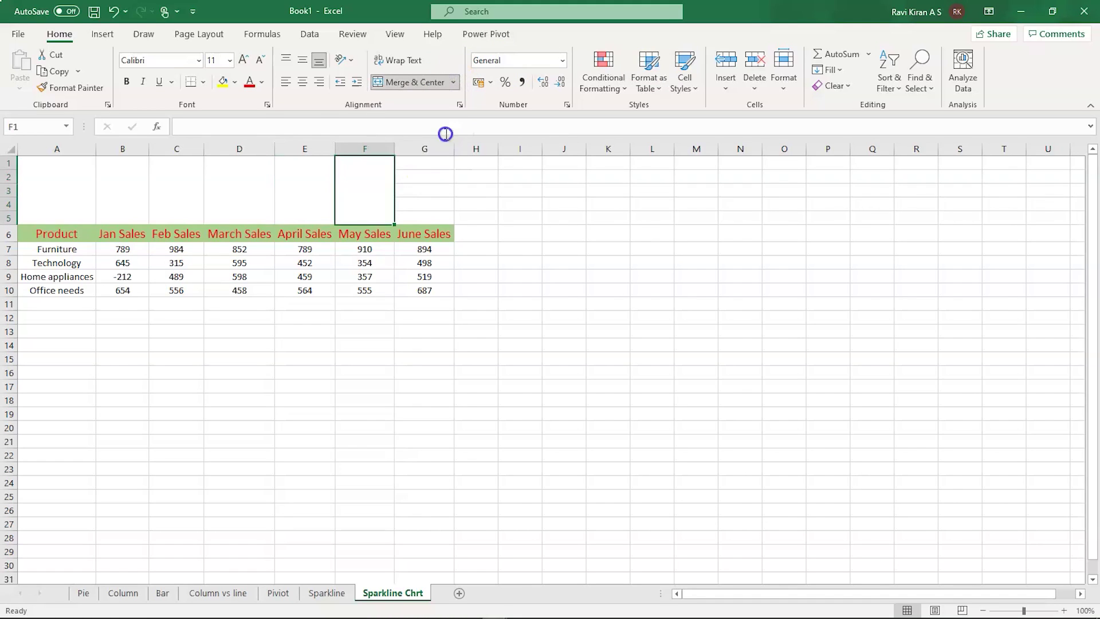
Merge the empty cells G1:G5 above June Sales into one cell
click(436, 164)
key(shift+Down)
key(shift+Down)
key(shift+Down)
key(shift+Down)
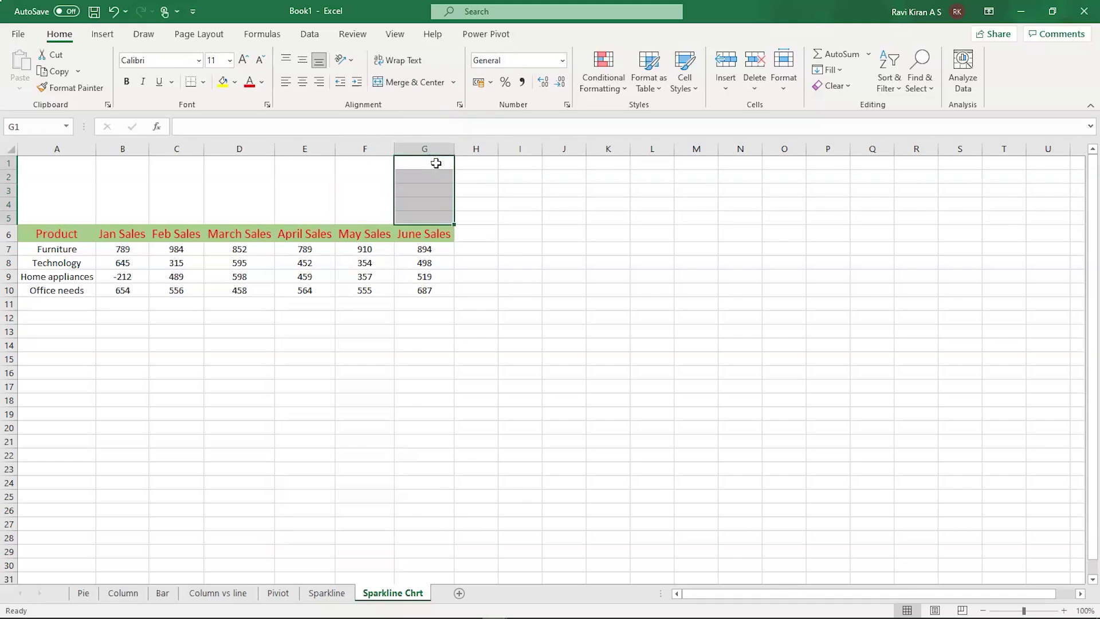
click(439, 82)
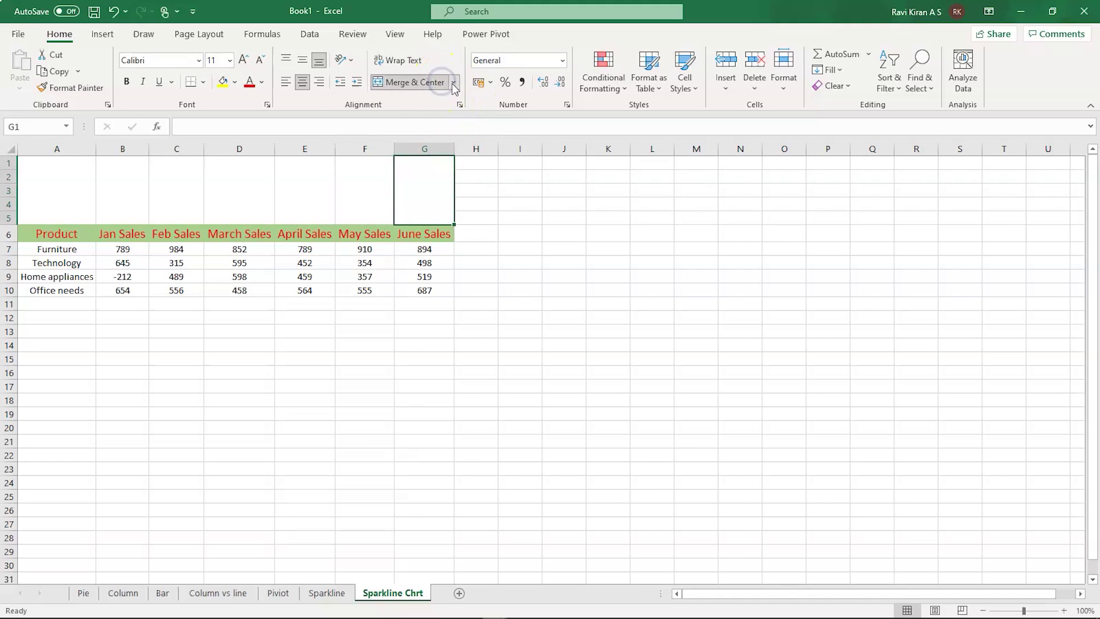
click(453, 83)
click(452, 128)
click(514, 319)
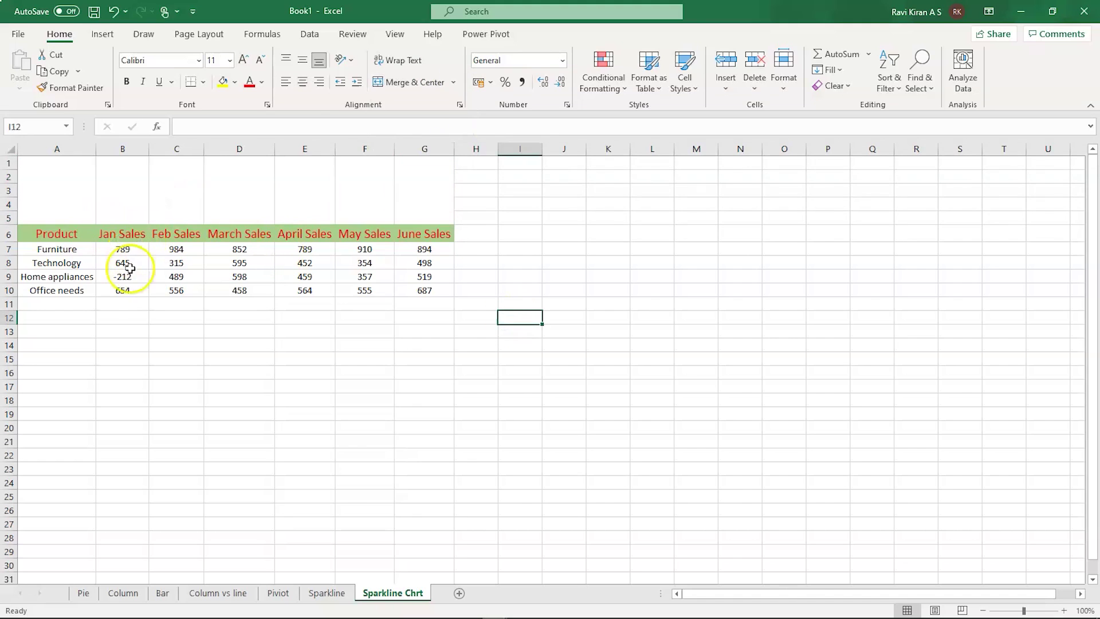
Insert a column sparkline for the Jan Sales data range B6:B10, placed in the merged cell B1
click(125, 291)
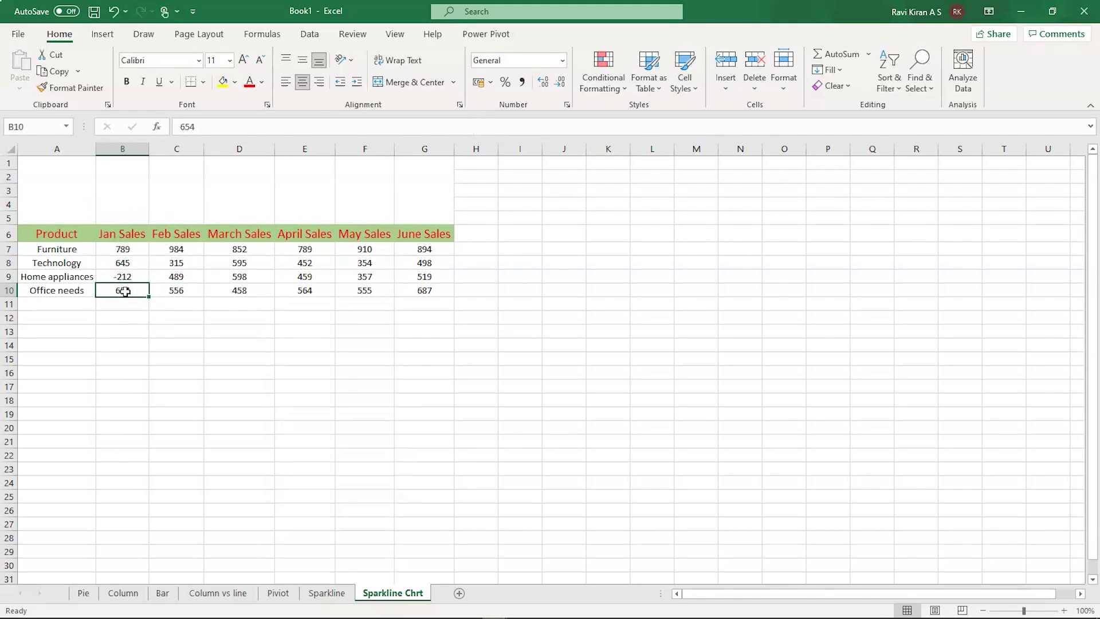
key(shift+Up)
key(shift+Up)
key(shift+Up)
key(shift+Up)
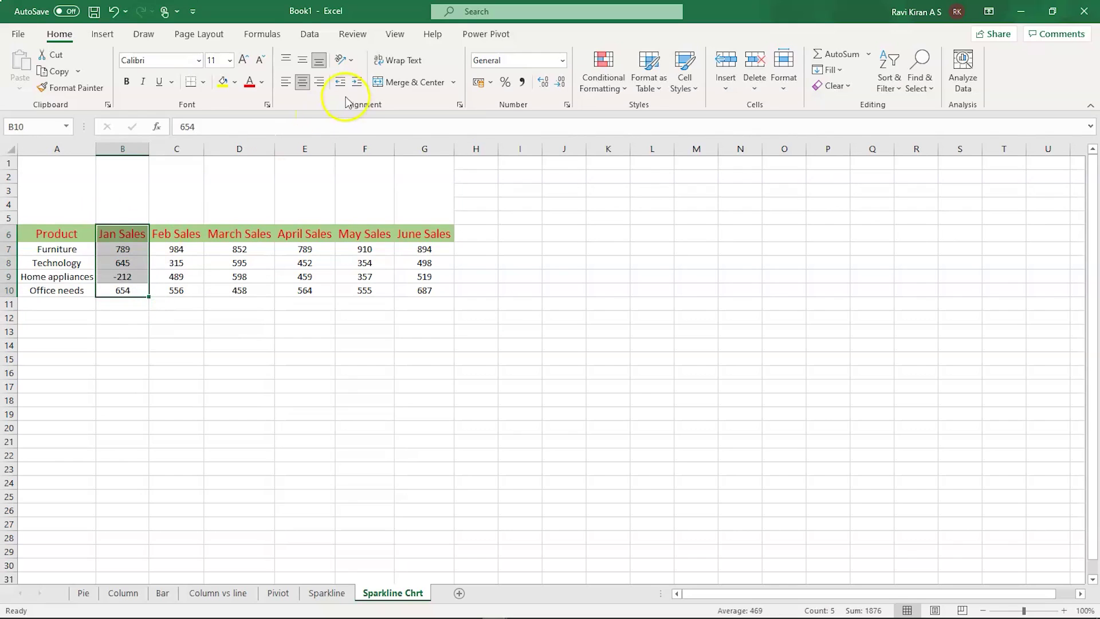
click(104, 35)
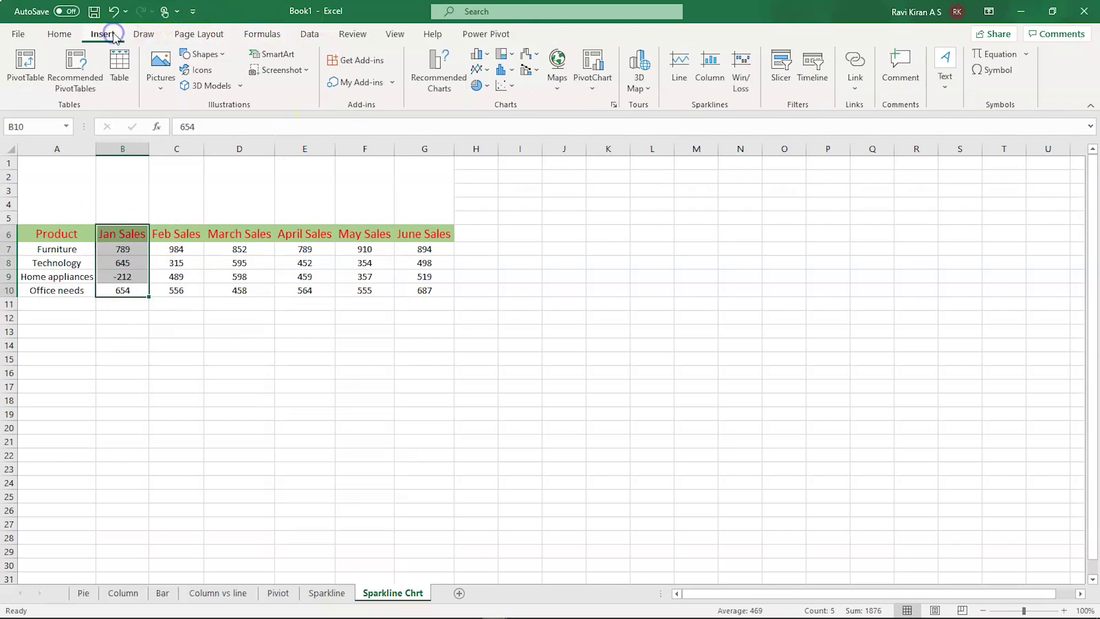
click(709, 86)
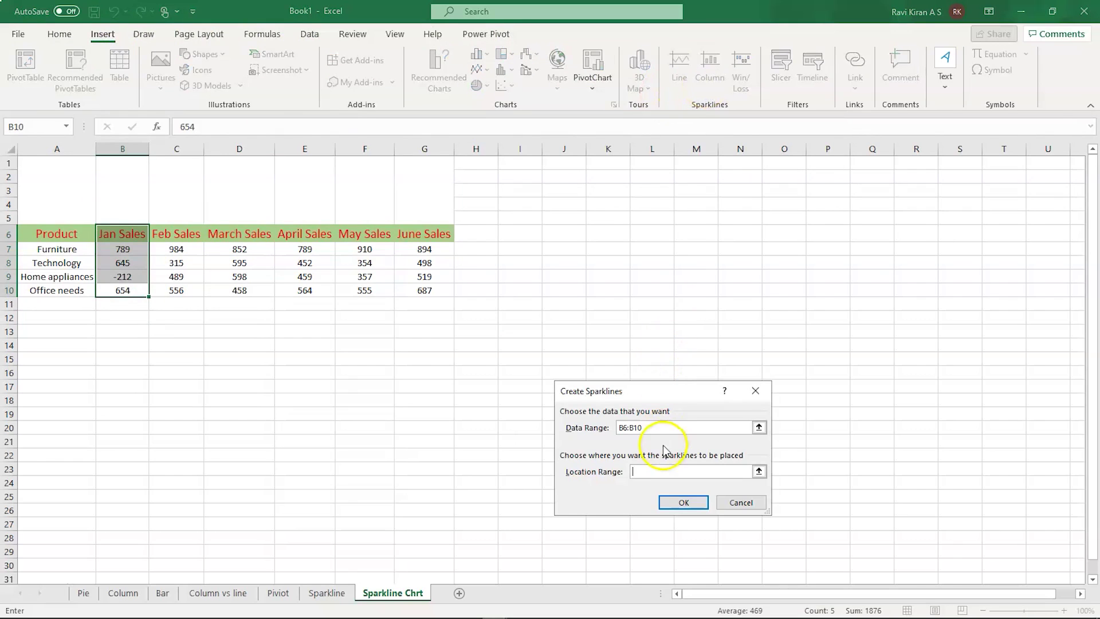
click(760, 471)
drag(123, 163, 131, 191)
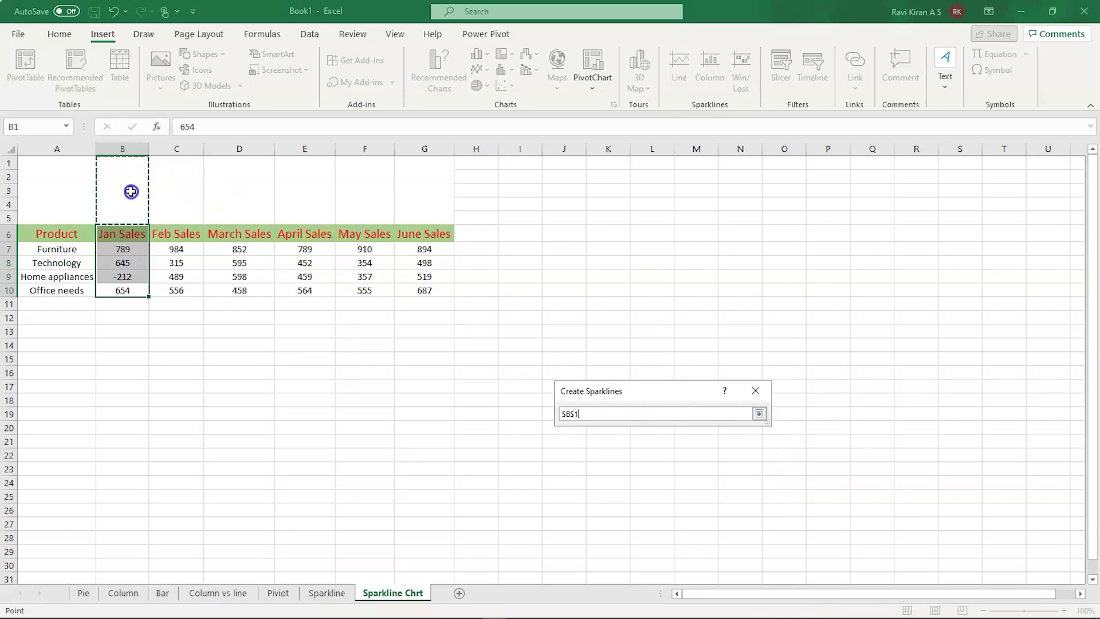
click(759, 413)
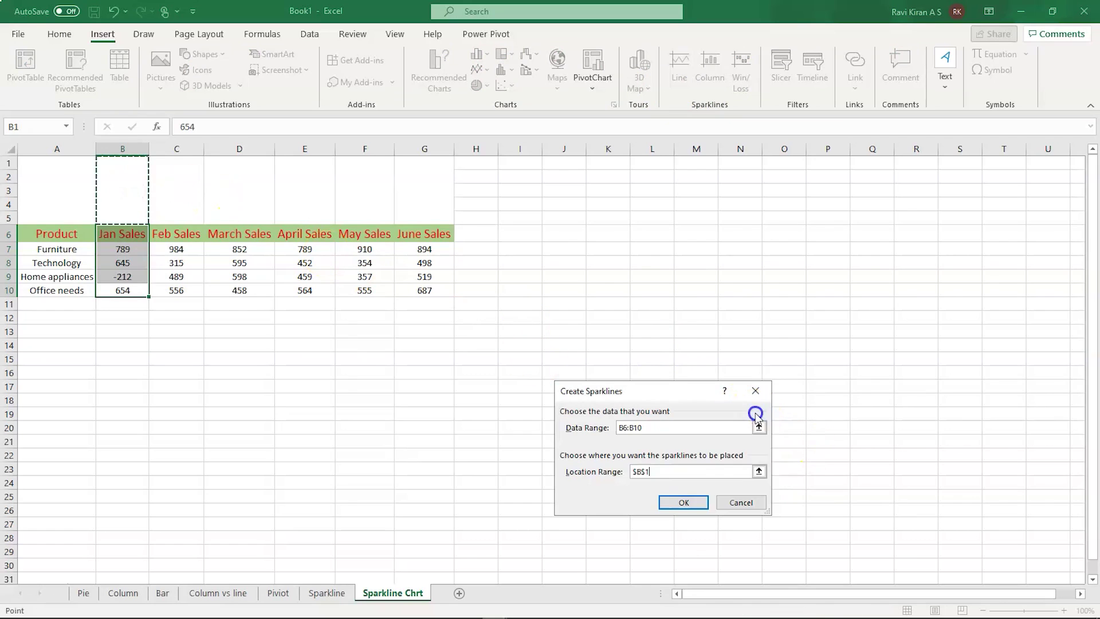
click(683, 502)
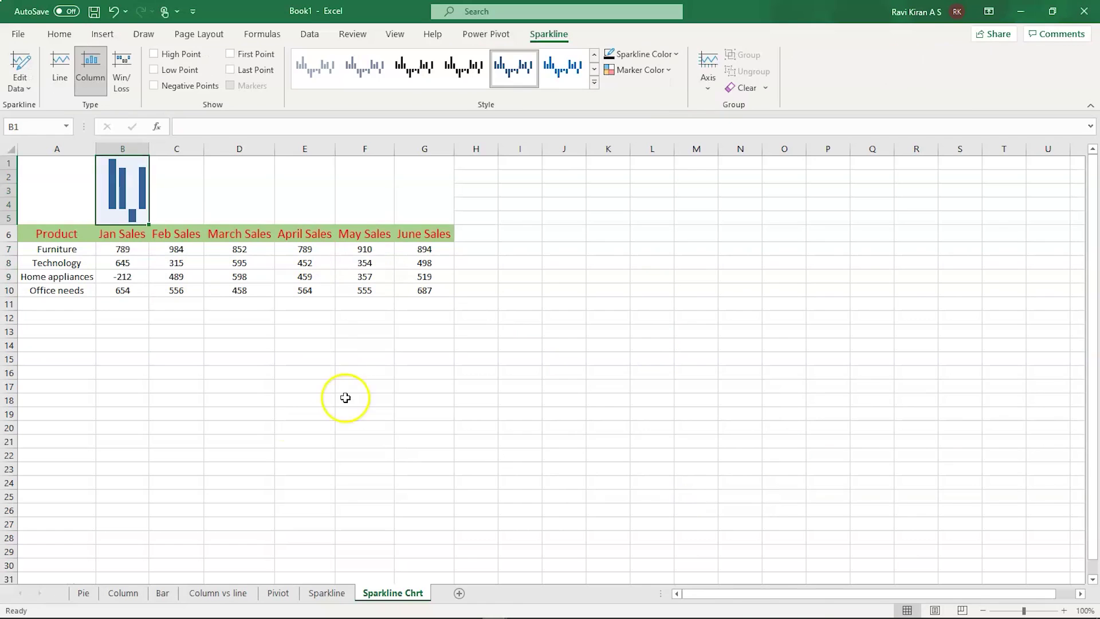
Set the Home appliances value under Jan Sales in B9 to 212
click(285, 416)
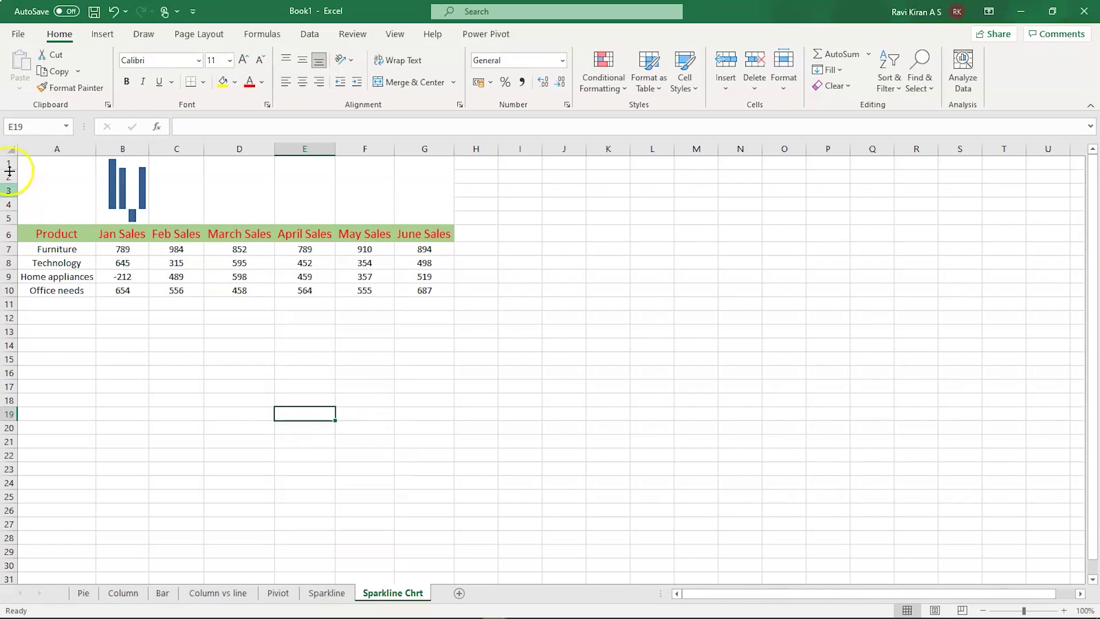
click(118, 278)
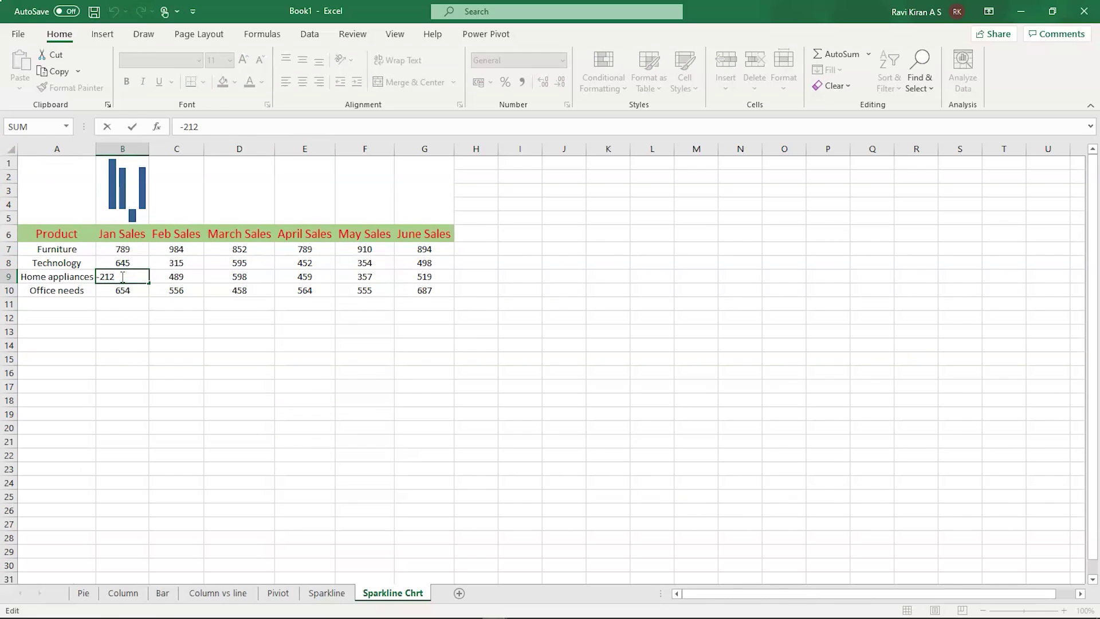
key(BackSpace)
click(127, 355)
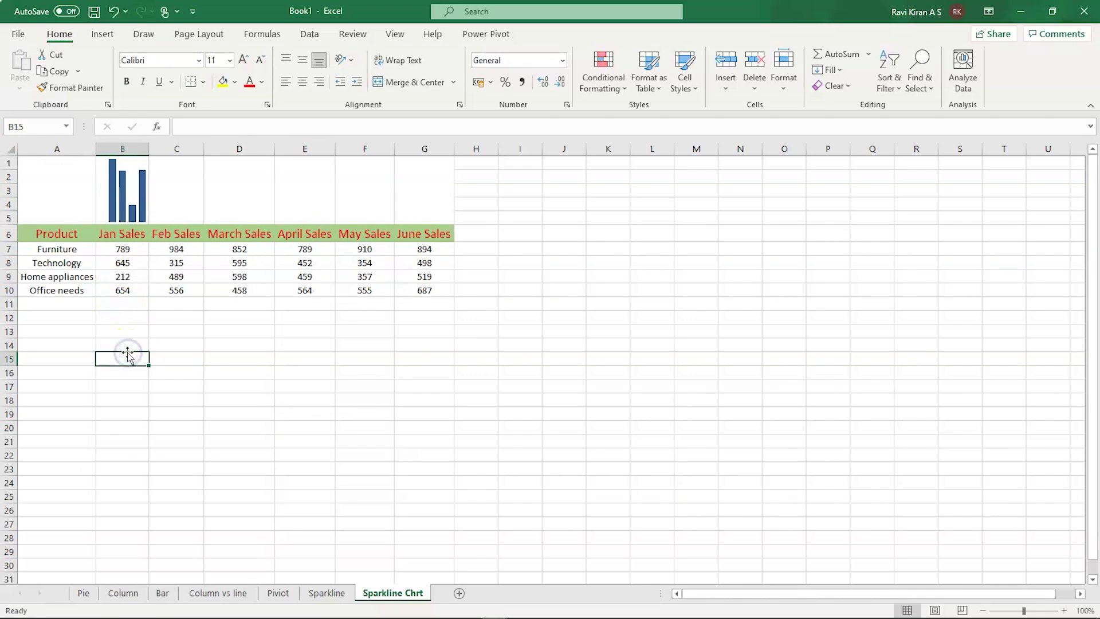
Mark the high point and low point on the Jan Sales sparkline in B1
click(130, 214)
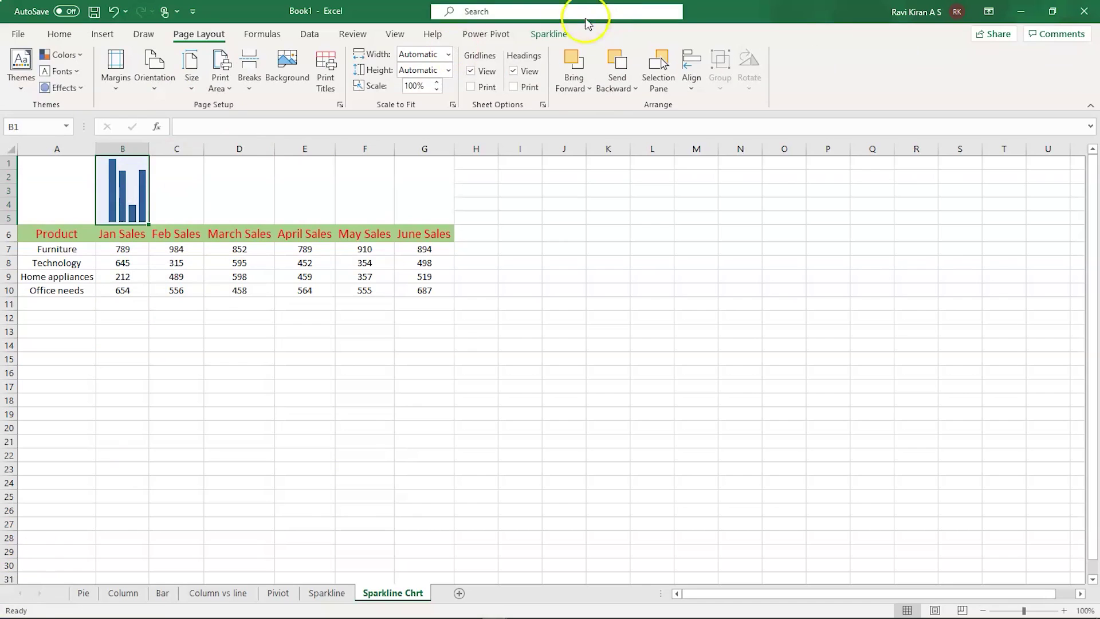
click(550, 34)
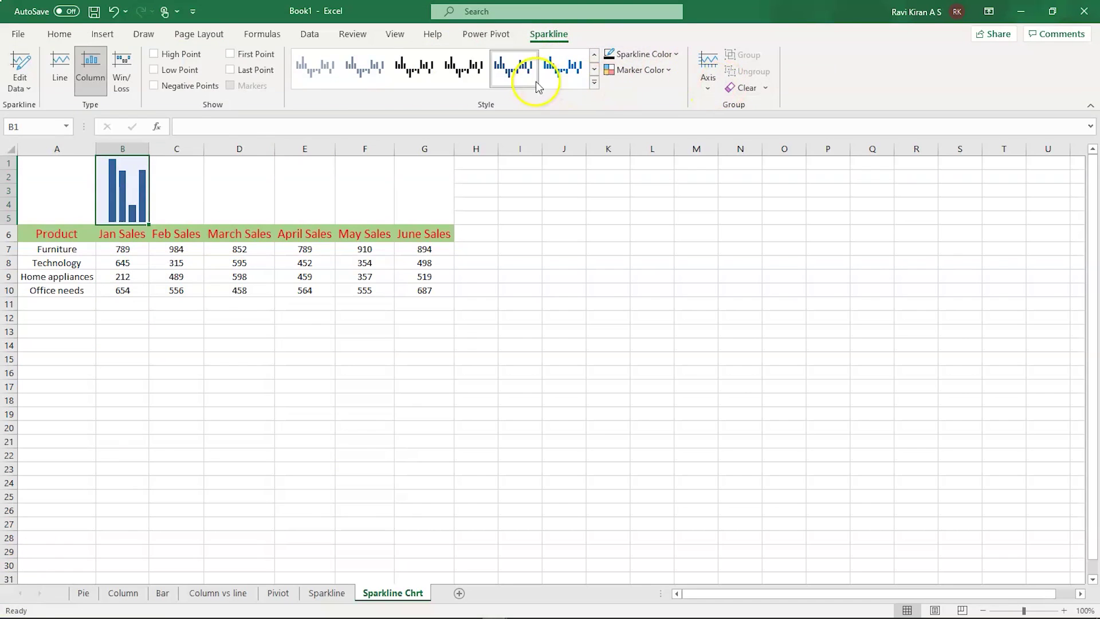
click(156, 55)
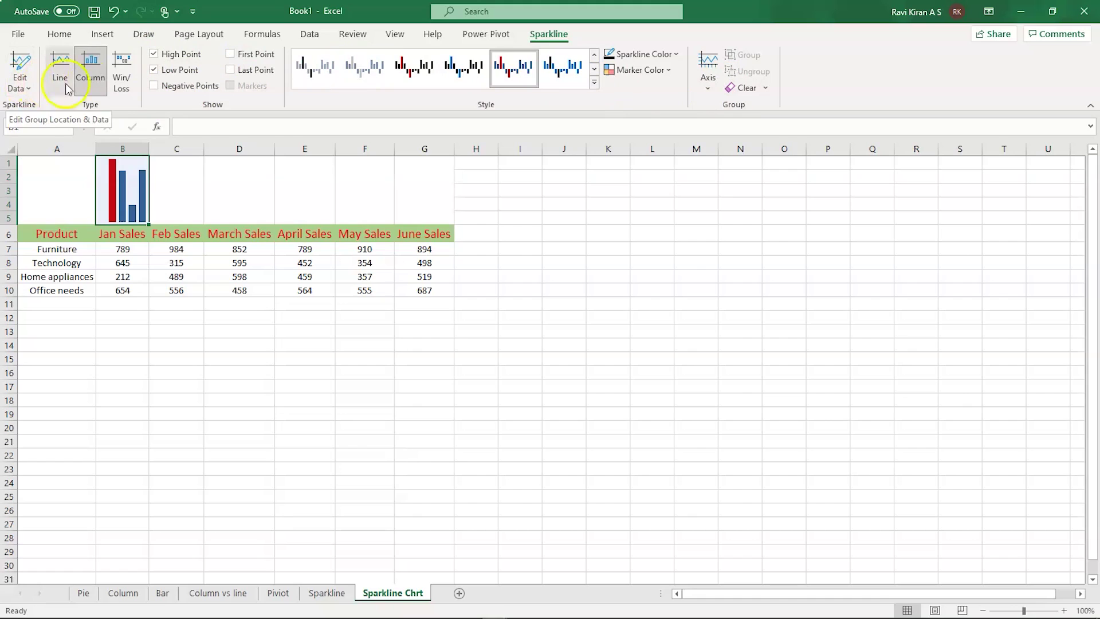
Try to set a date axis for the Jan Sales sparkline, using B1 as its date range
click(706, 83)
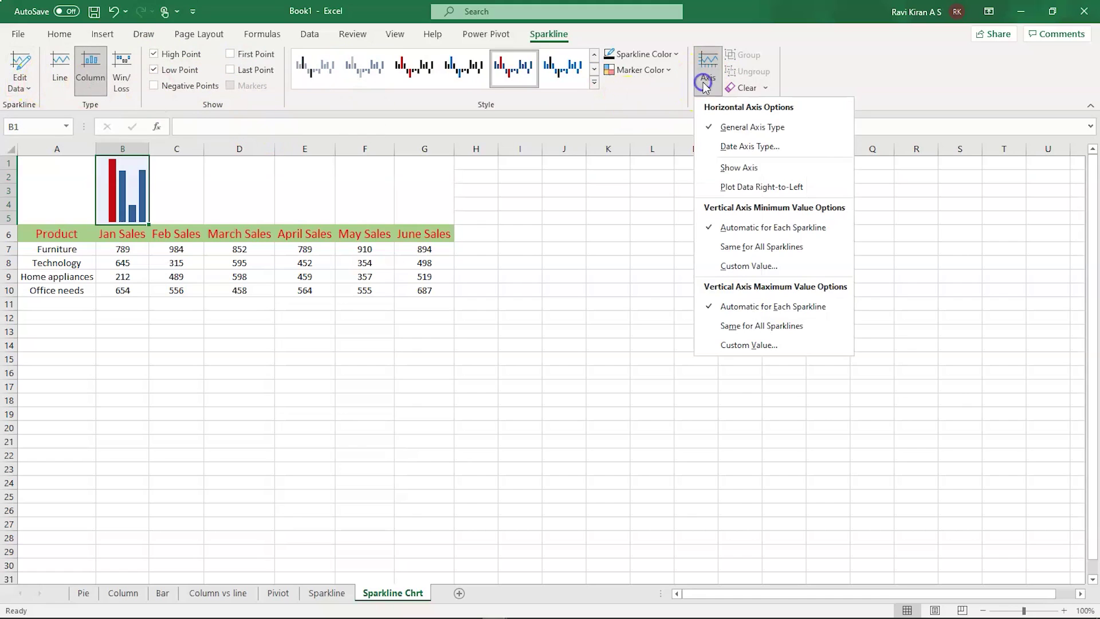
click(726, 150)
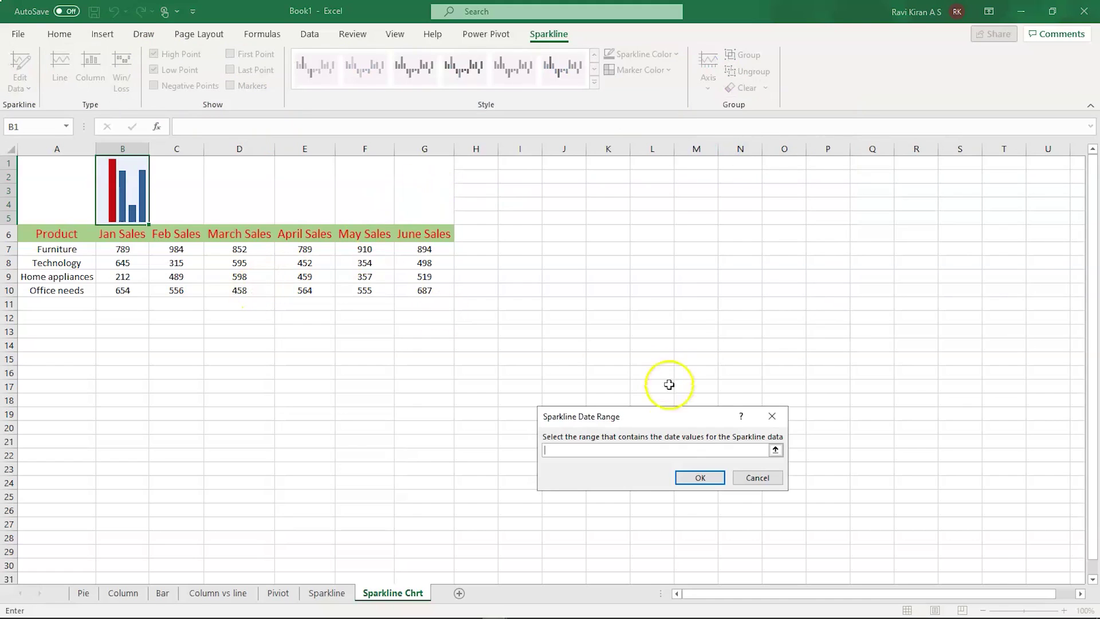
click(108, 201)
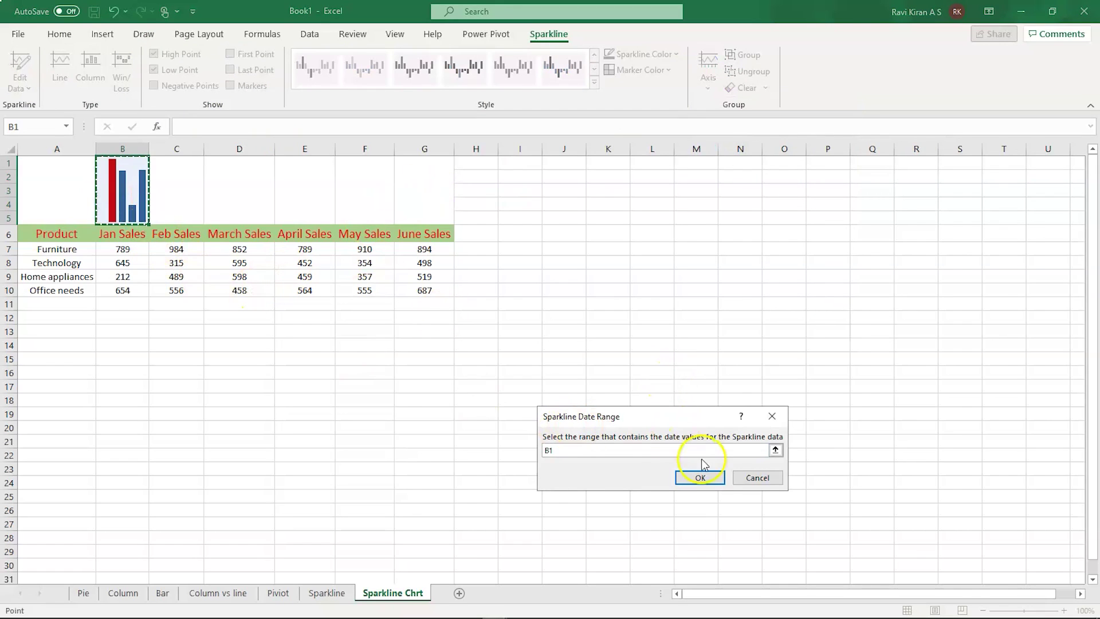
click(706, 476)
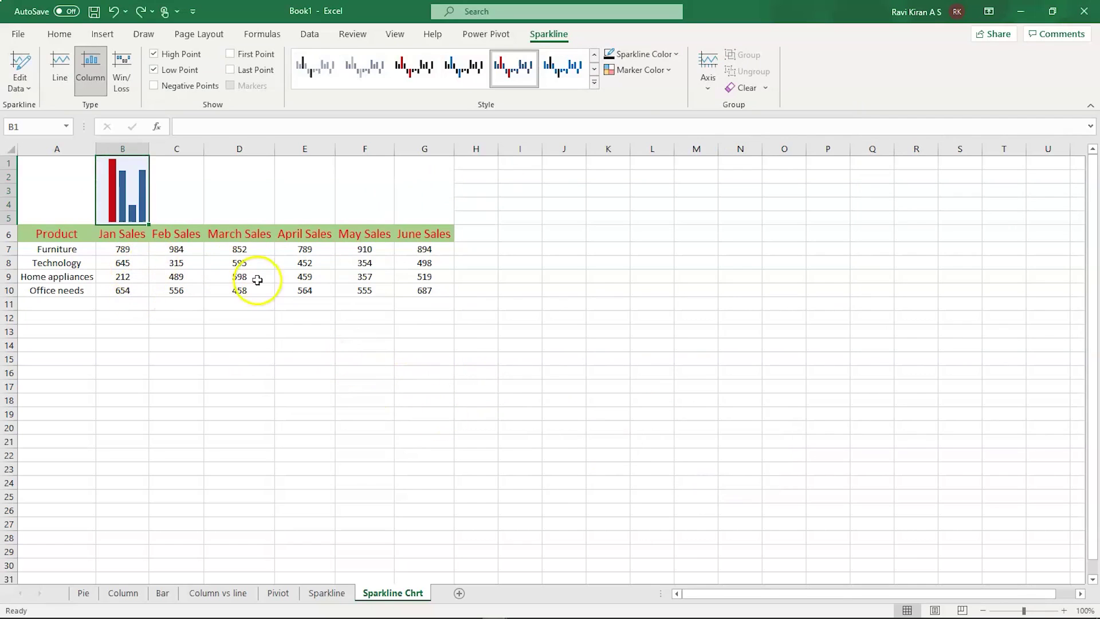
Show the horizontal axis on the Jan Sales sparkline in B1
click(708, 66)
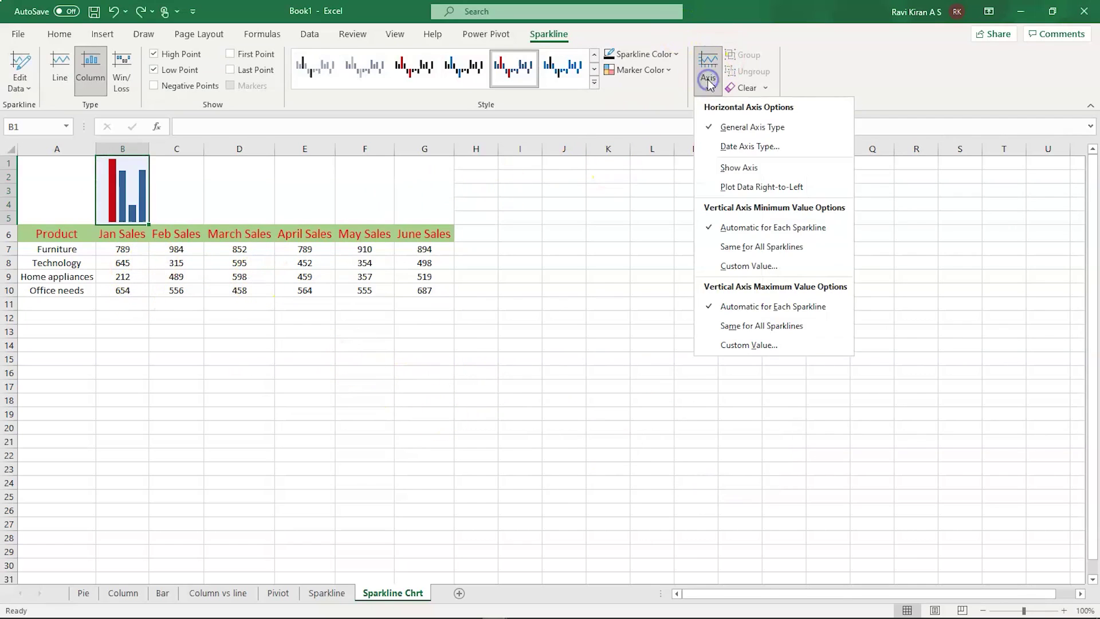
click(742, 172)
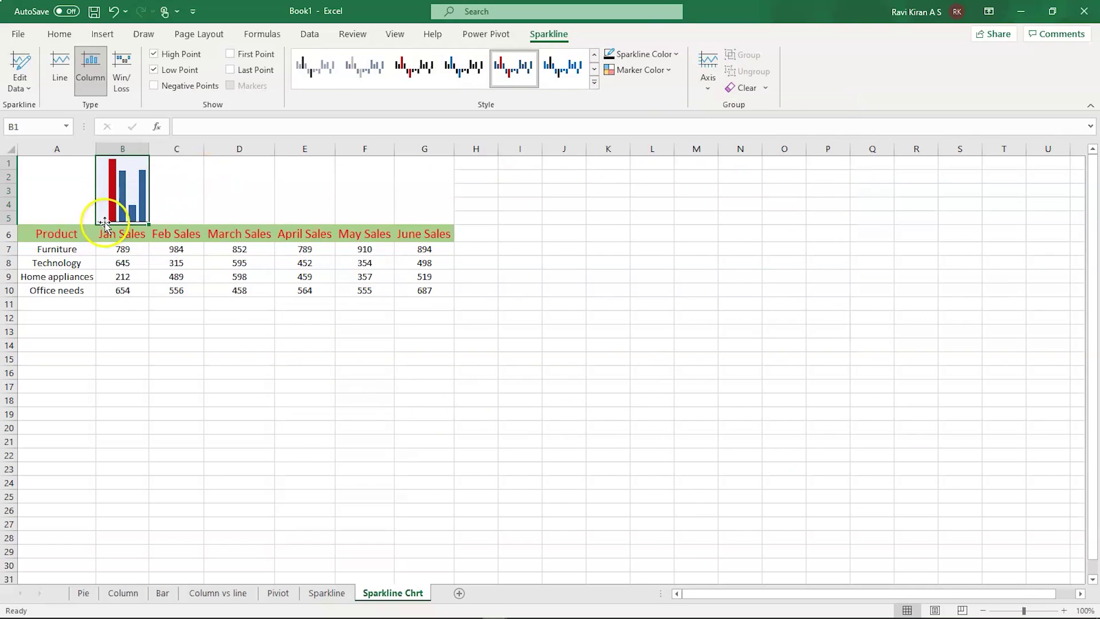
click(297, 460)
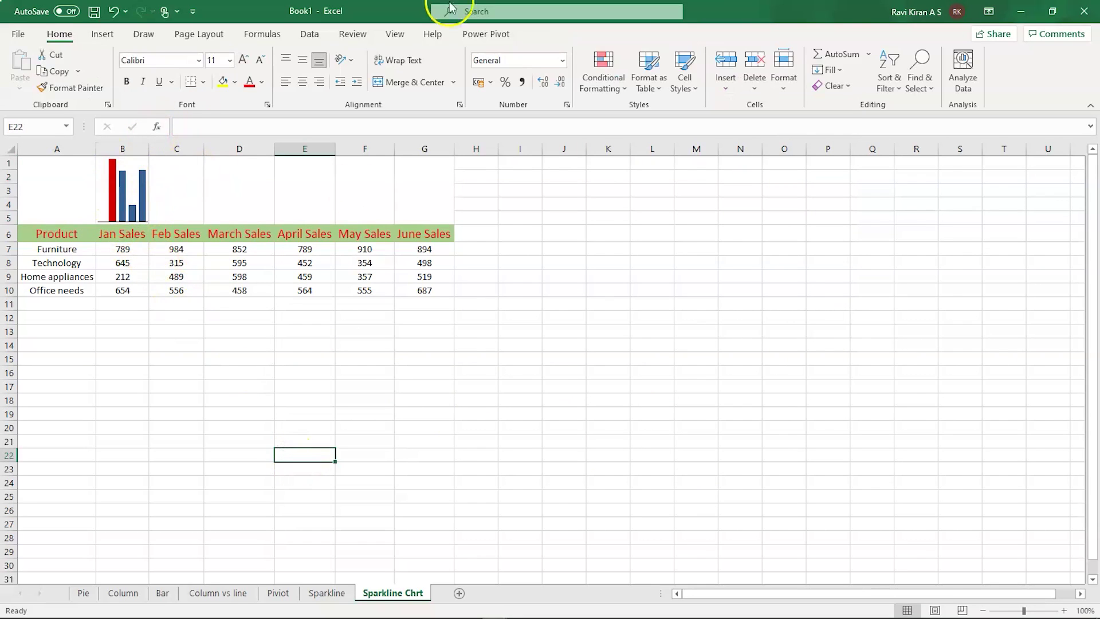
Apply an orange style with darker marked points to the Jan Sales sparkline and fill it across to June Sales in G1
click(142, 164)
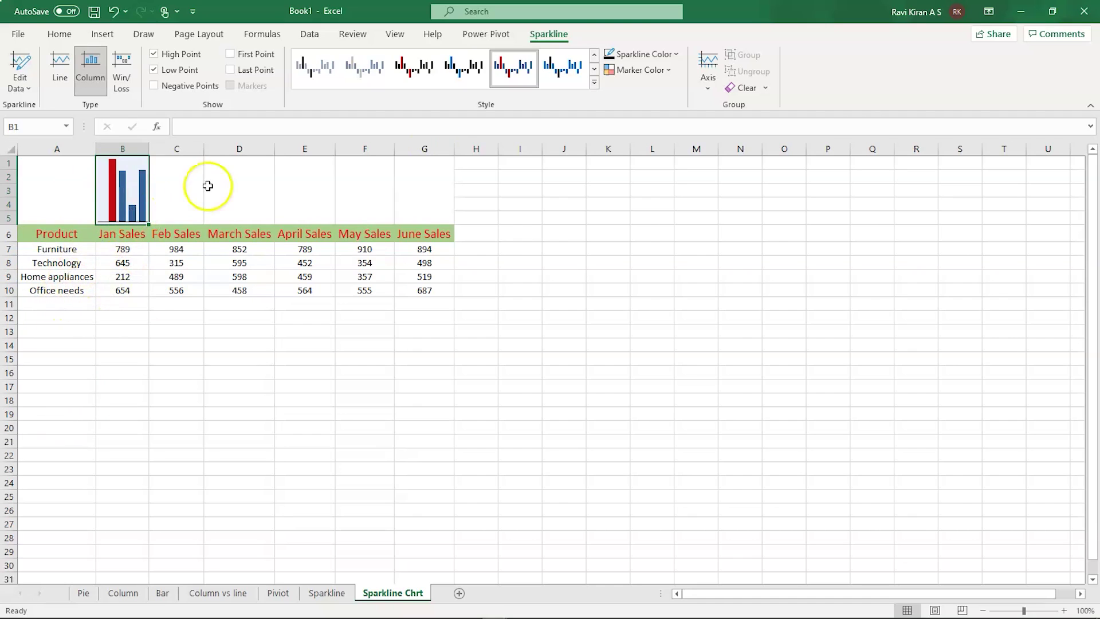
click(560, 80)
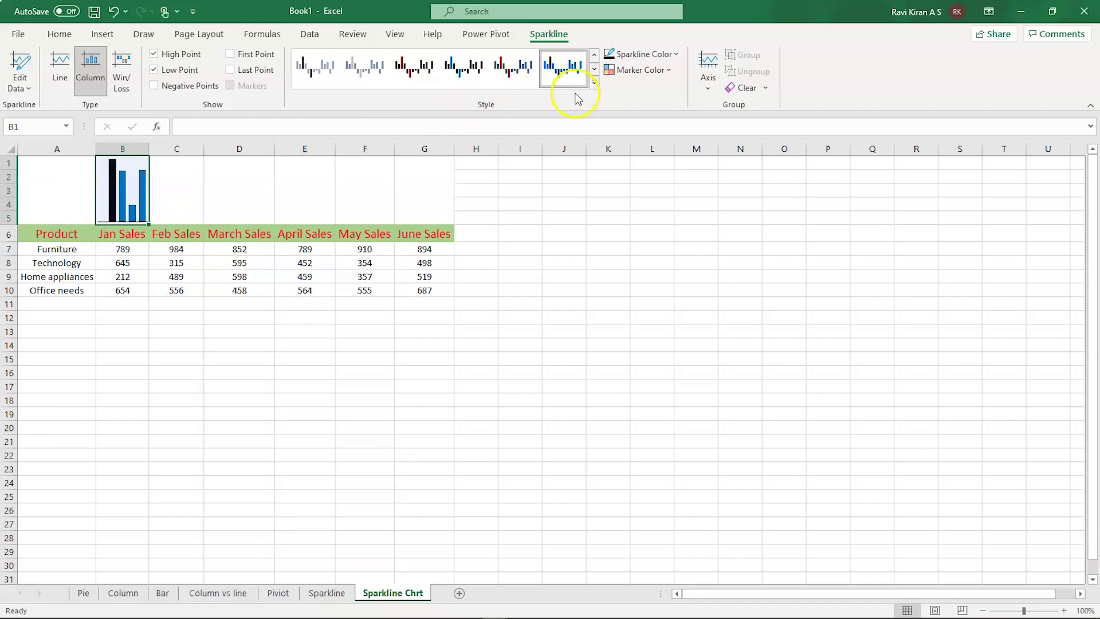
click(594, 83)
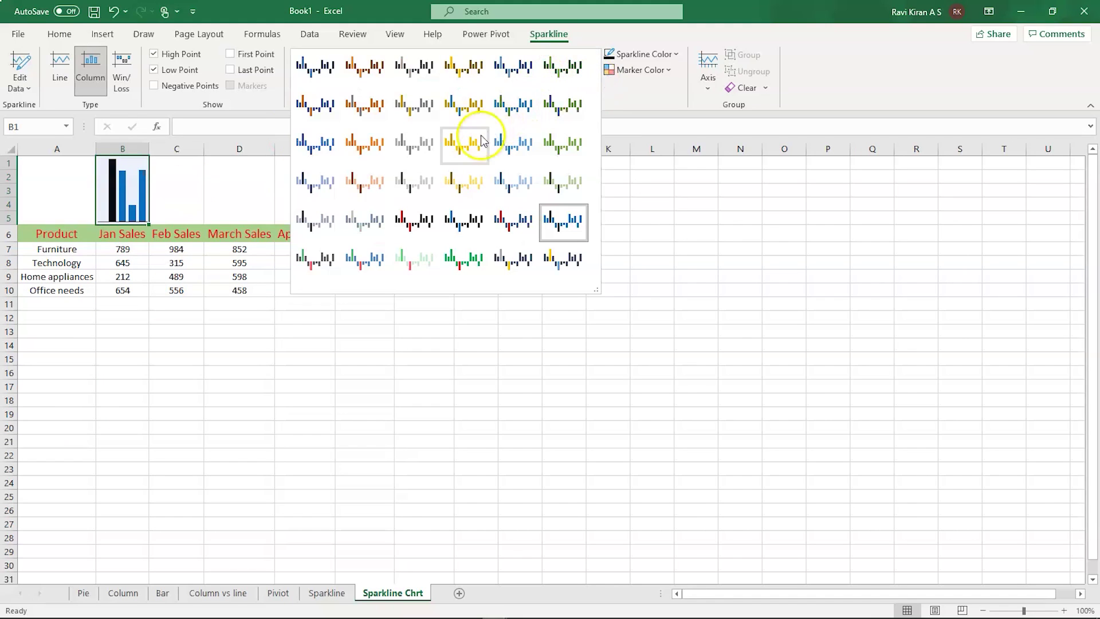
click(573, 143)
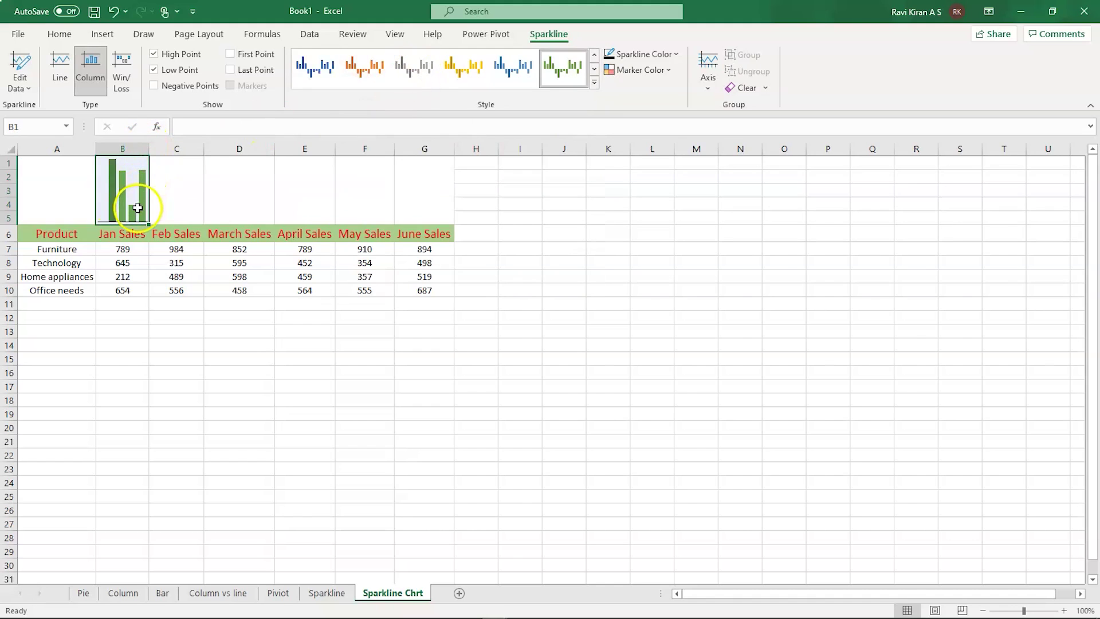
click(362, 82)
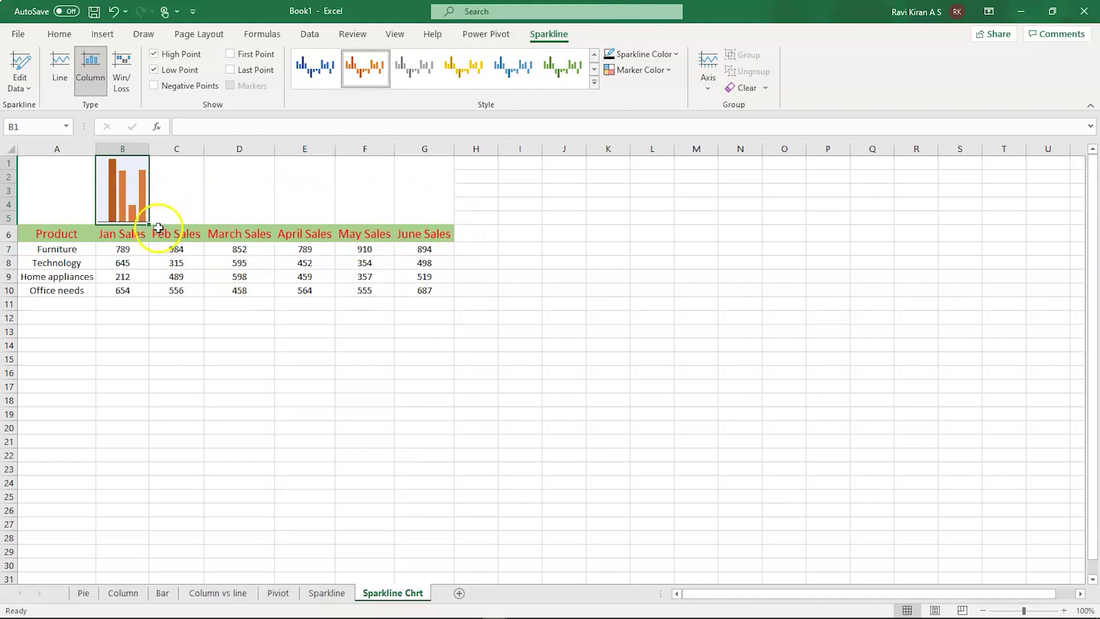
drag(149, 223, 437, 213)
click(176, 375)
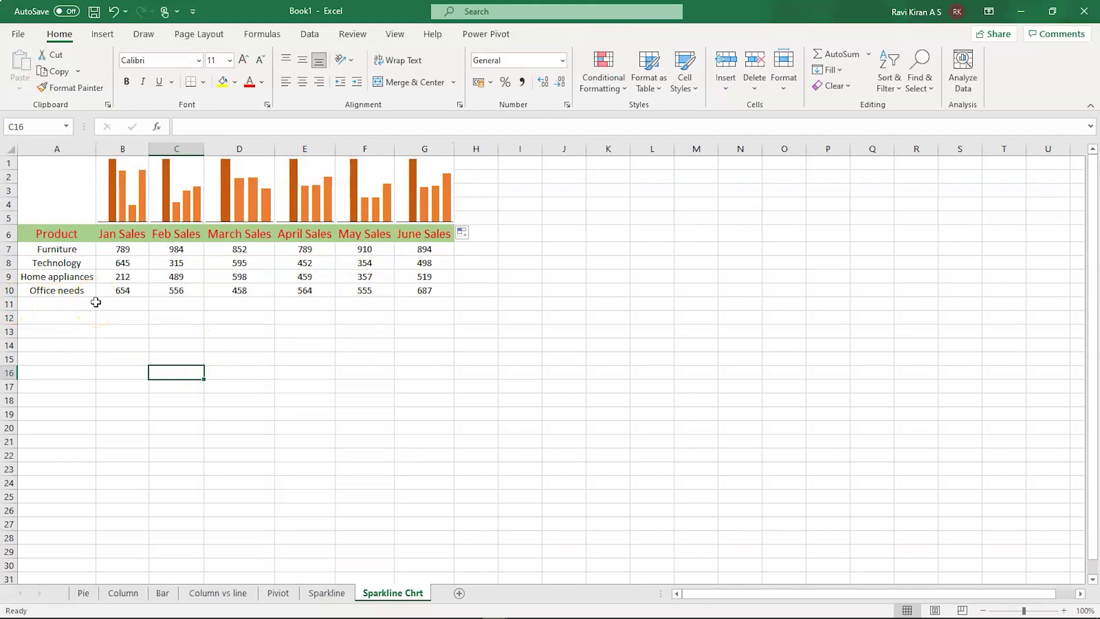
Copy the miscelenious row, A12:G12, from the Sparkline sheet
click(45, 304)
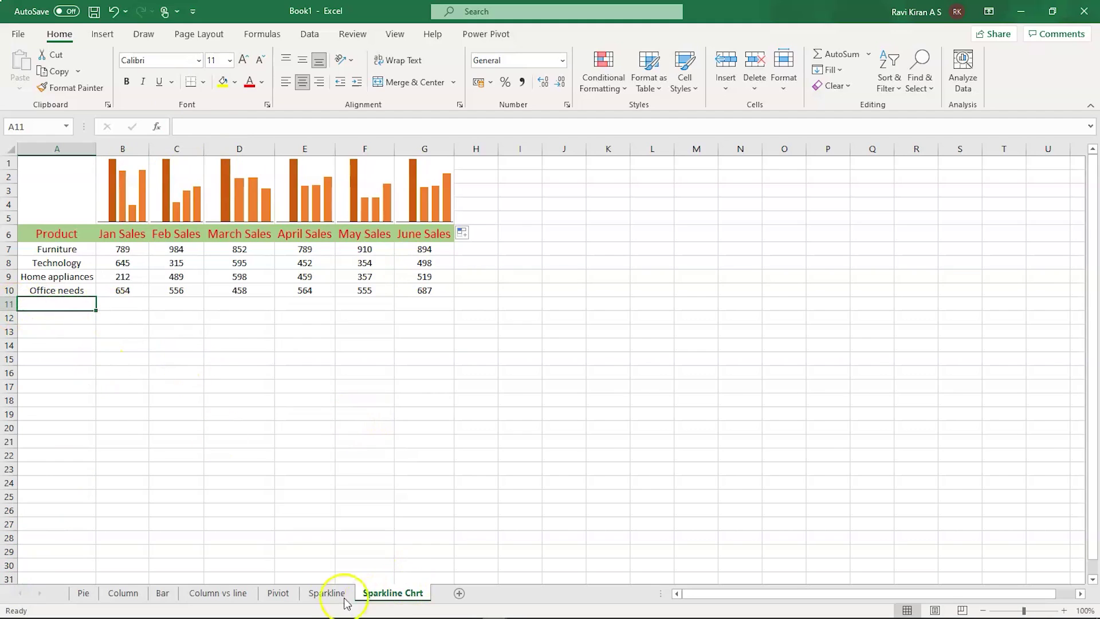
click(320, 593)
click(42, 323)
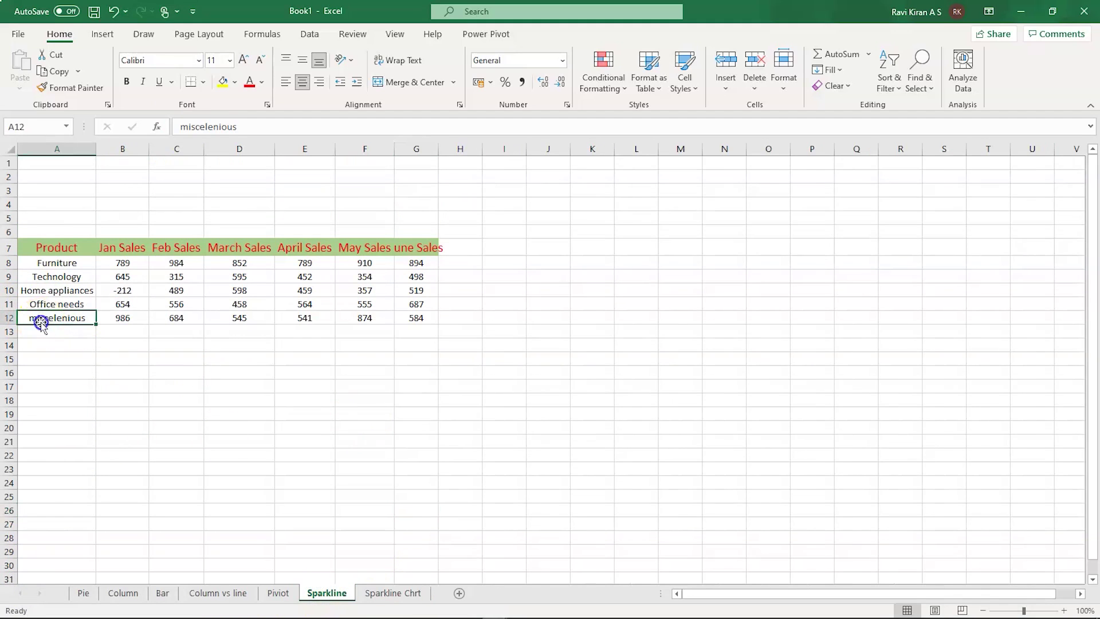
key(shift+Right)
key(shift+Right)
key(shift+Right)
key(shift+Right)
key(shift+Right)
key(shift+Right)
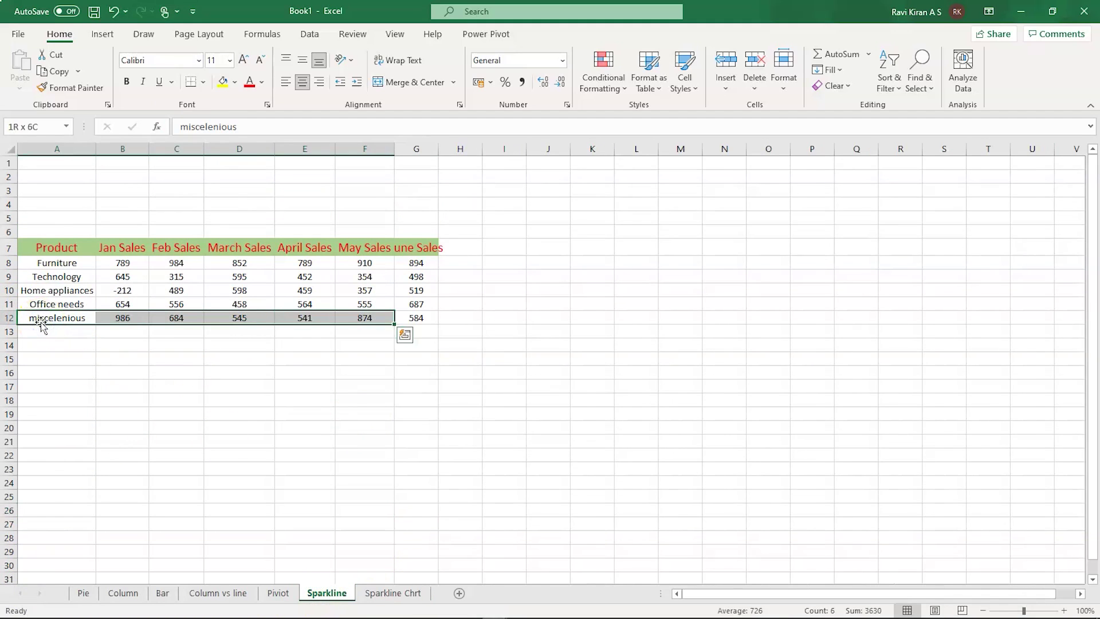
key(ctrl+c)
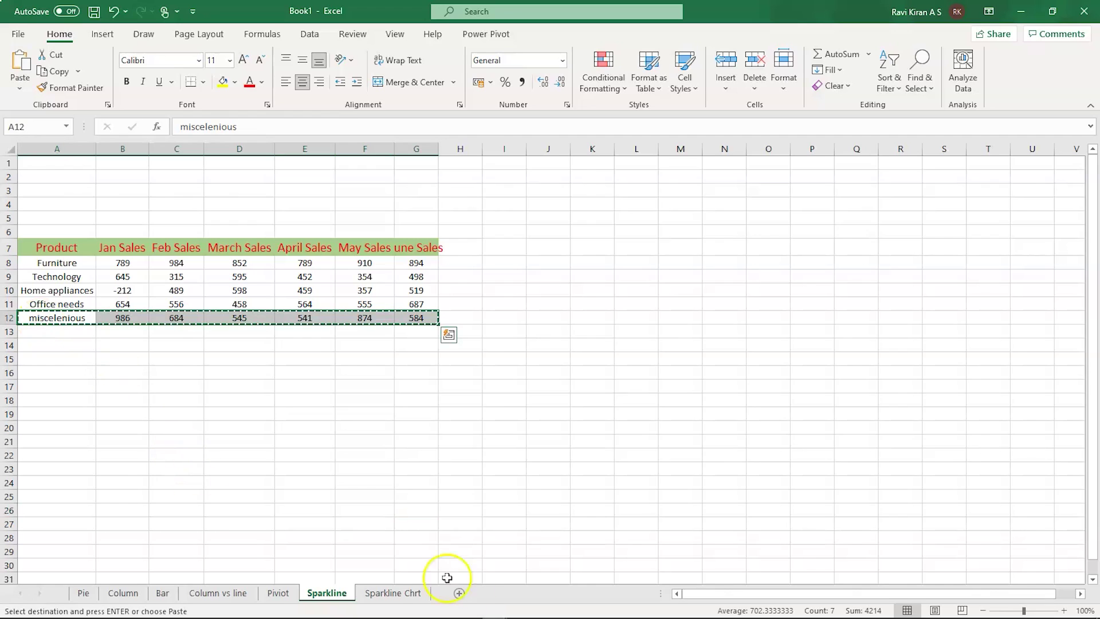
Paste the copied miscelenious row below Office needs at A11 on the Sparkline Chrt sheet
click(393, 593)
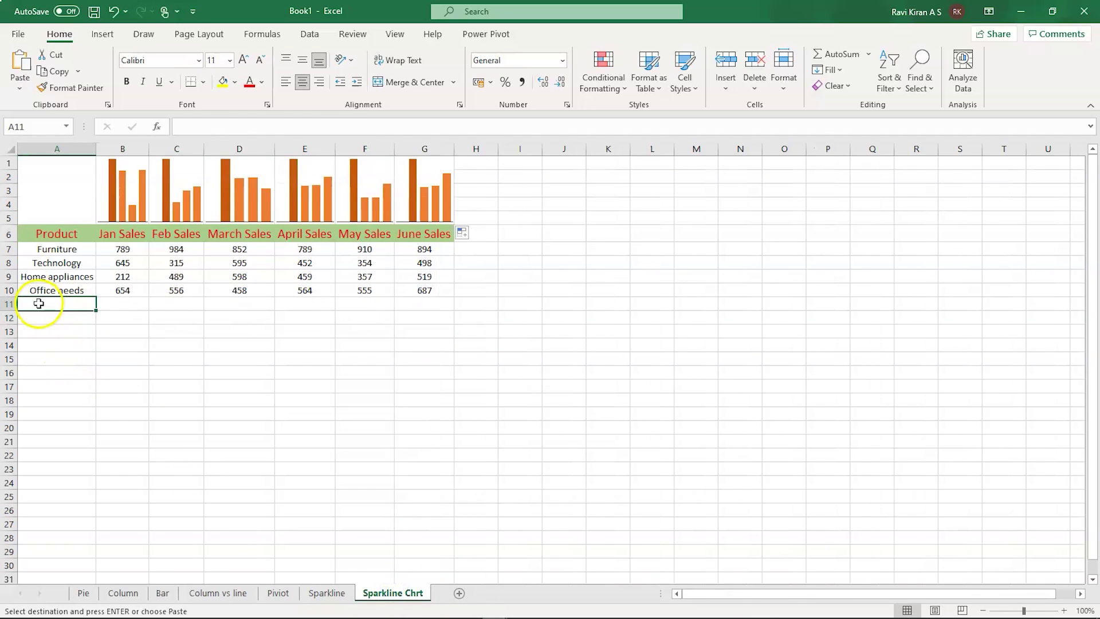
key(ctrl+v)
click(115, 372)
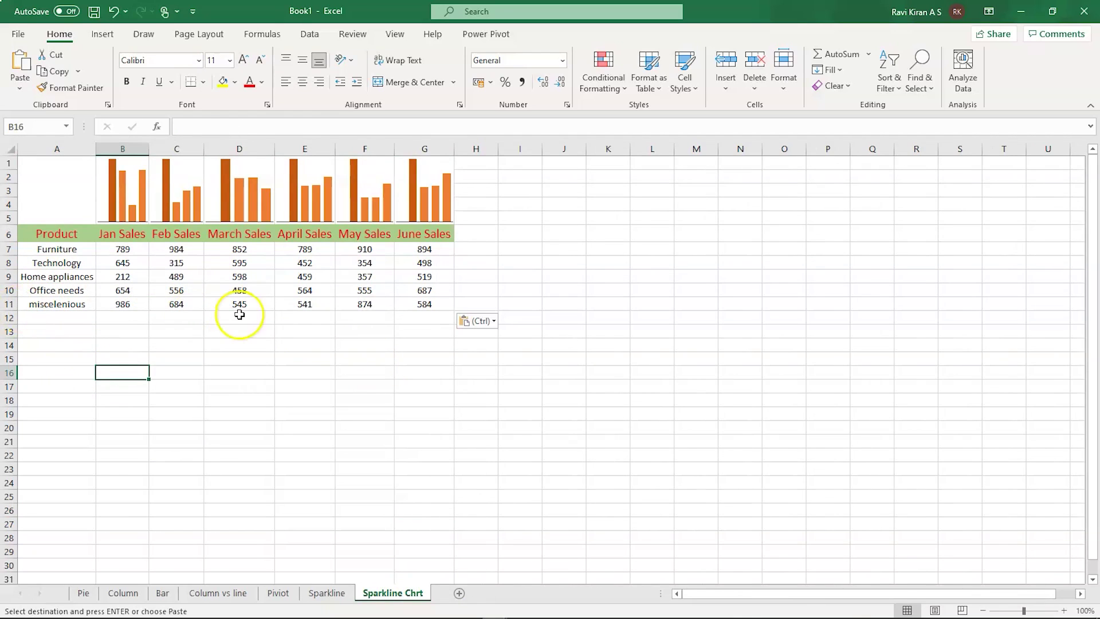
click(176, 399)
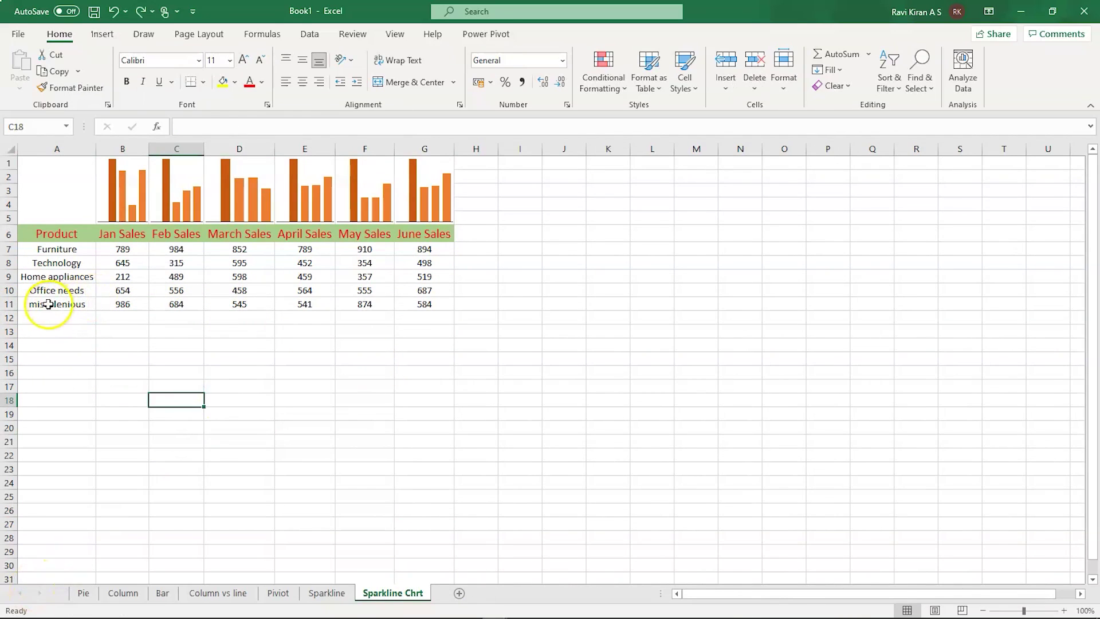
click(48, 304)
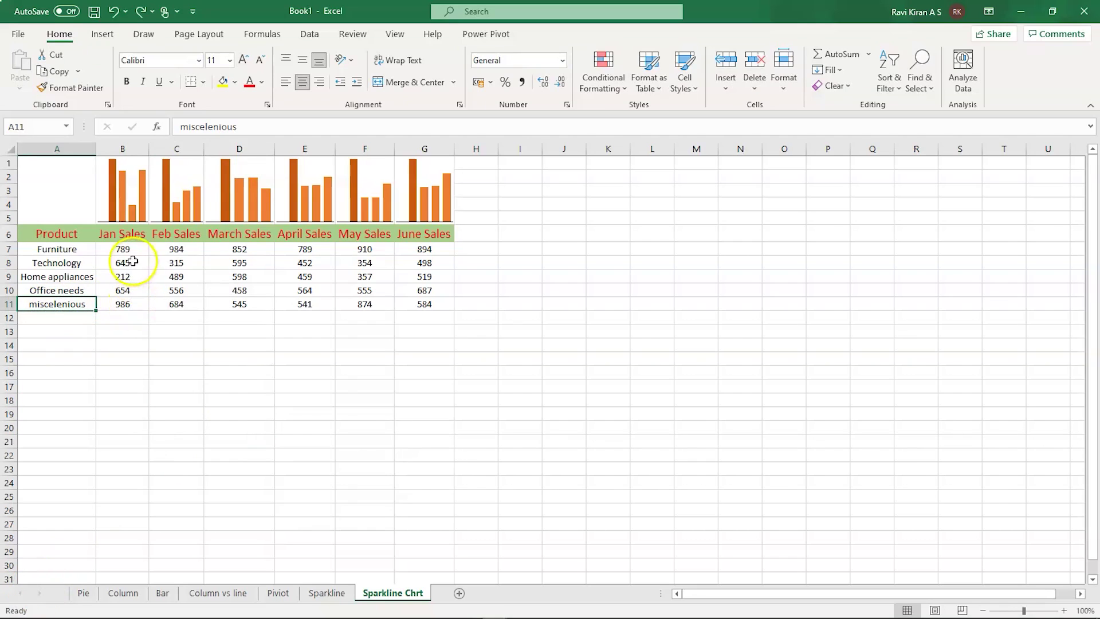
Try to change the sparkline group's location range to B1:G11, then abandon the edit
click(131, 212)
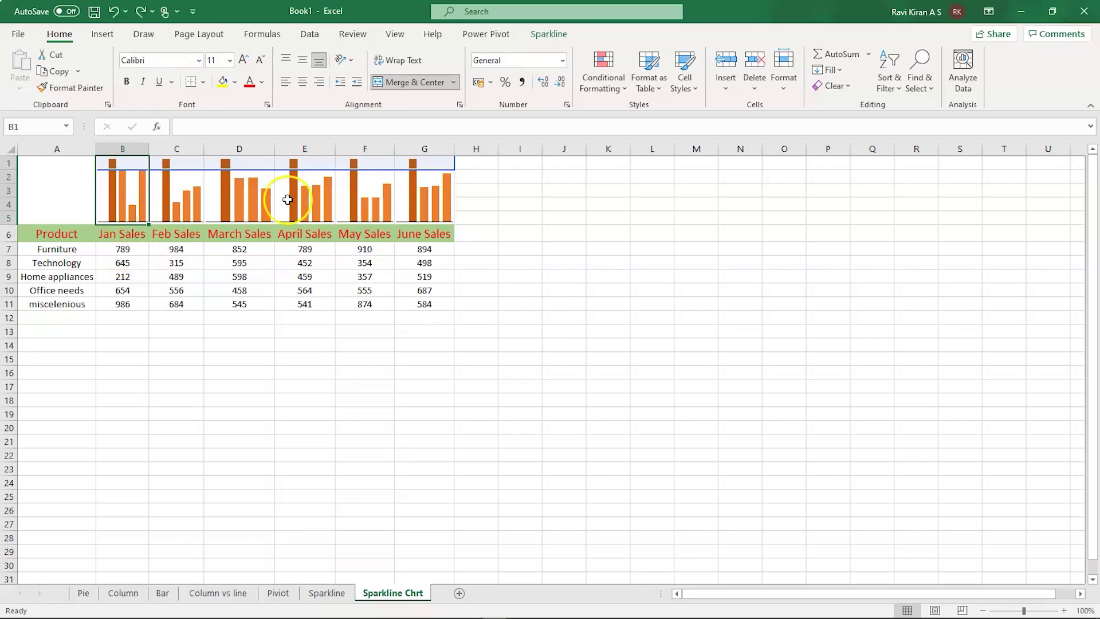
click(549, 34)
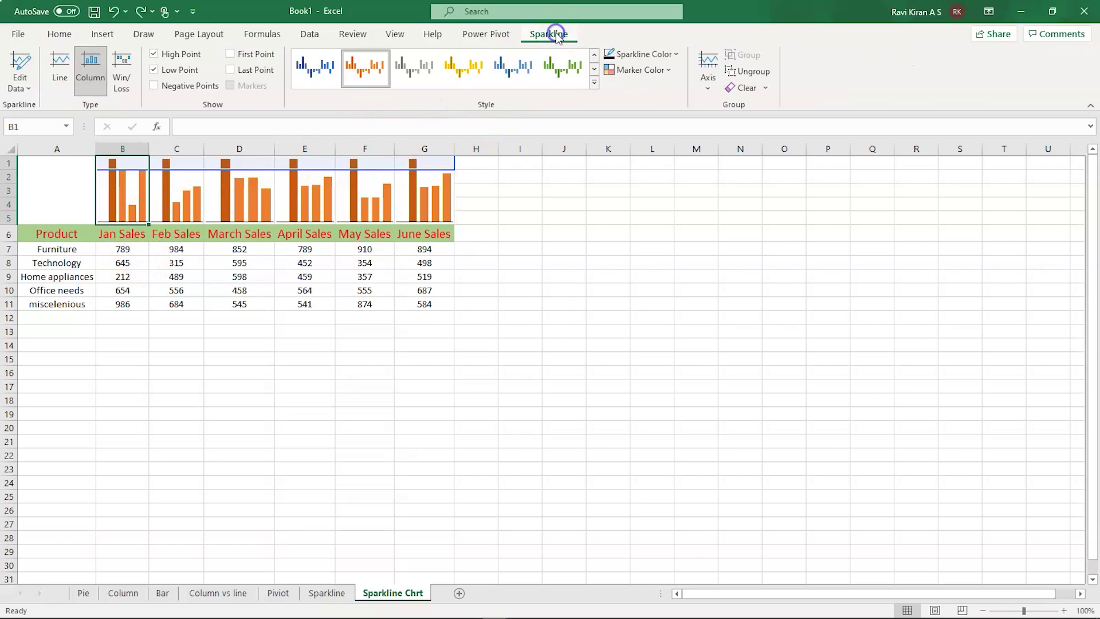
click(30, 88)
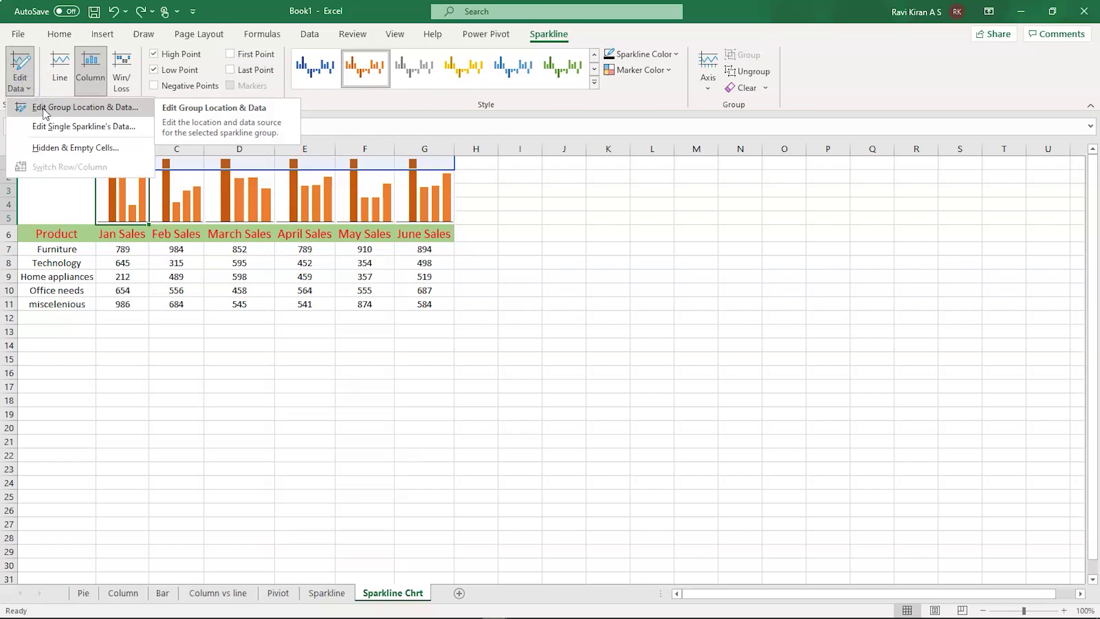
click(45, 107)
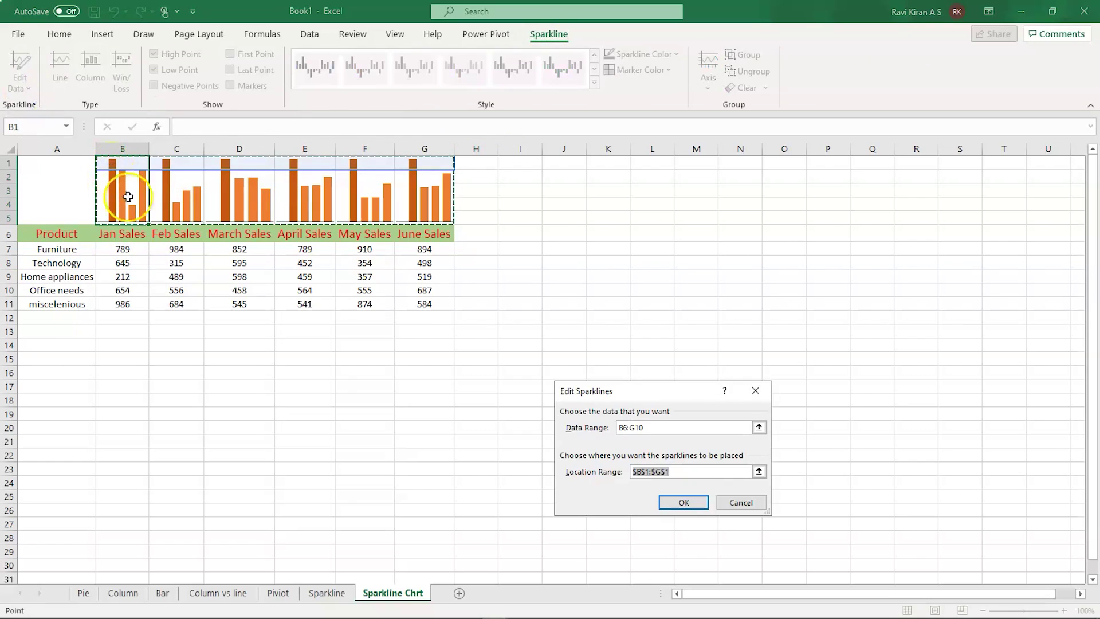
drag(125, 205, 410, 308)
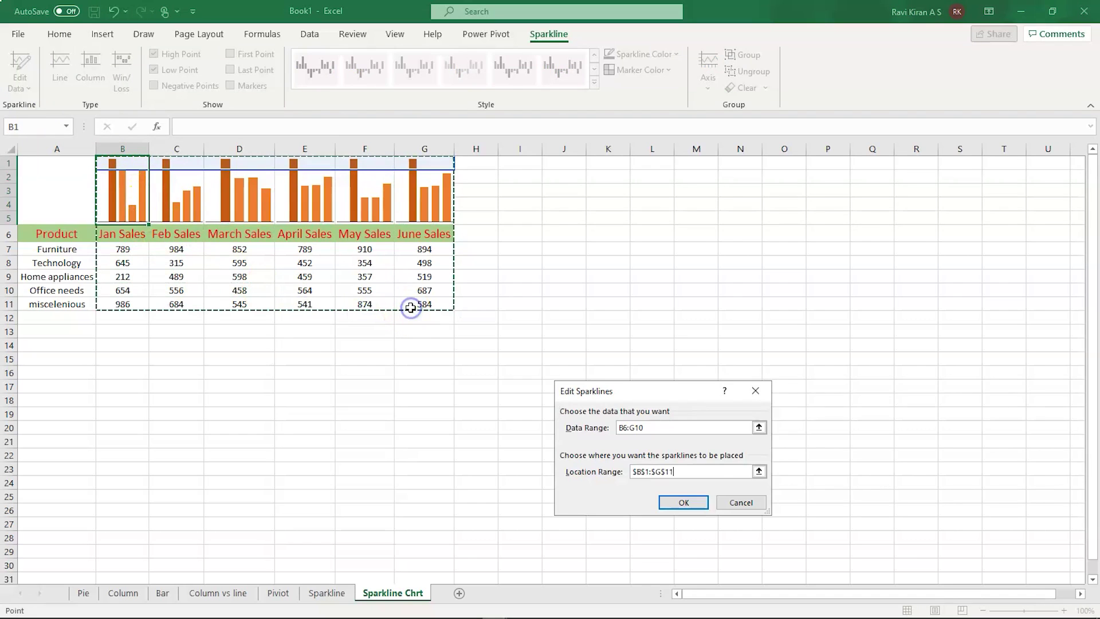
click(684, 503)
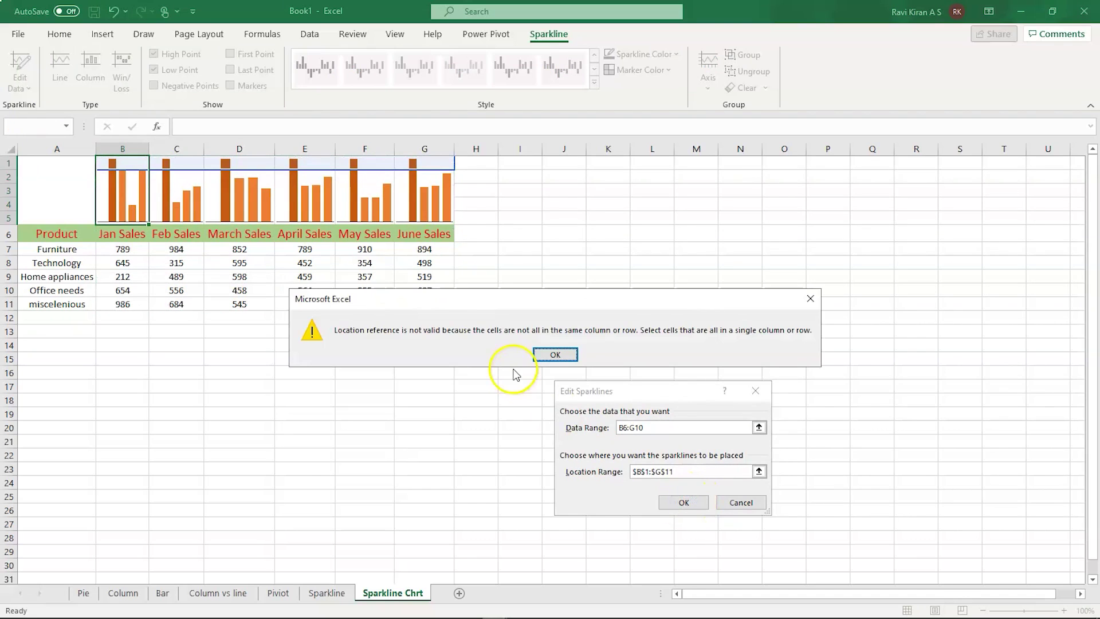
click(543, 357)
click(442, 376)
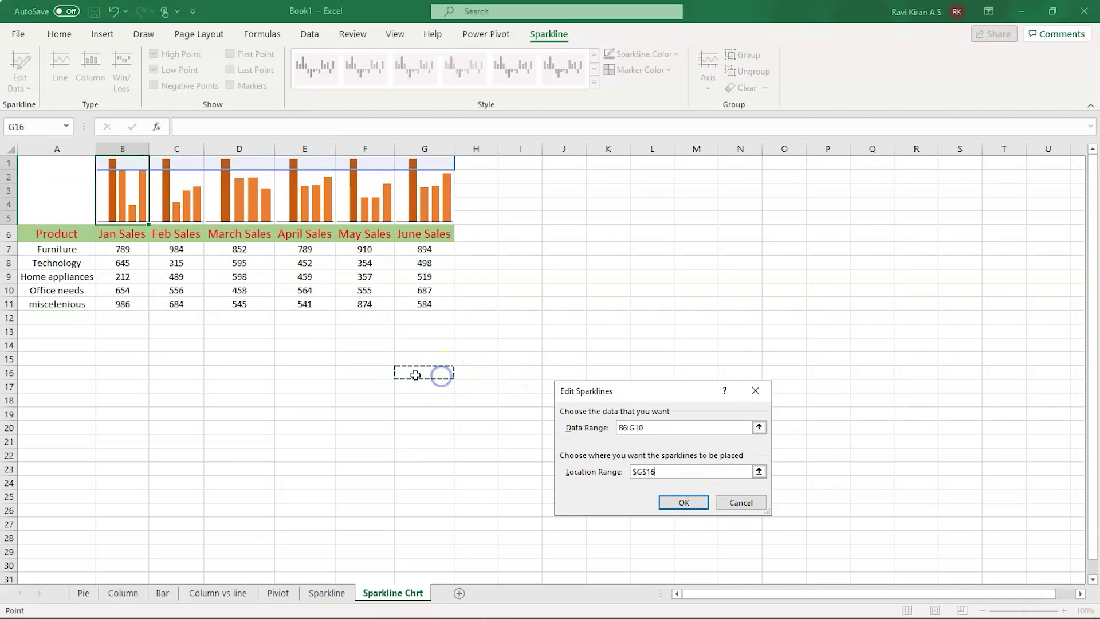
click(743, 502)
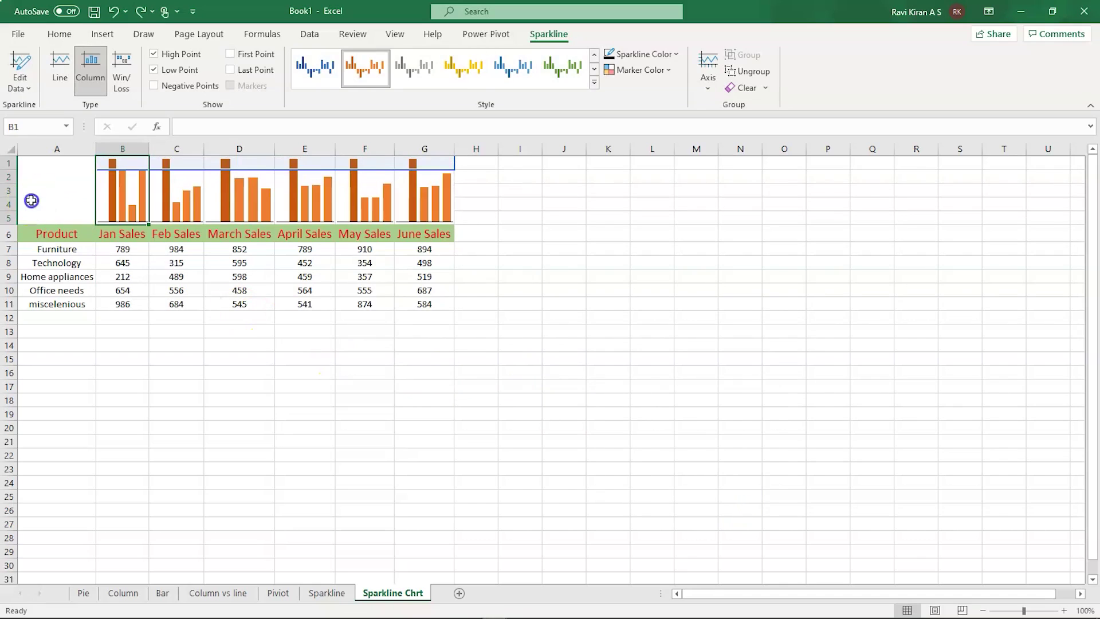
Change the sparkline group's data range to B1:G11 so it takes in the miscelenious row, keeping the location range B1:G1
drag(31, 200, 309, 164)
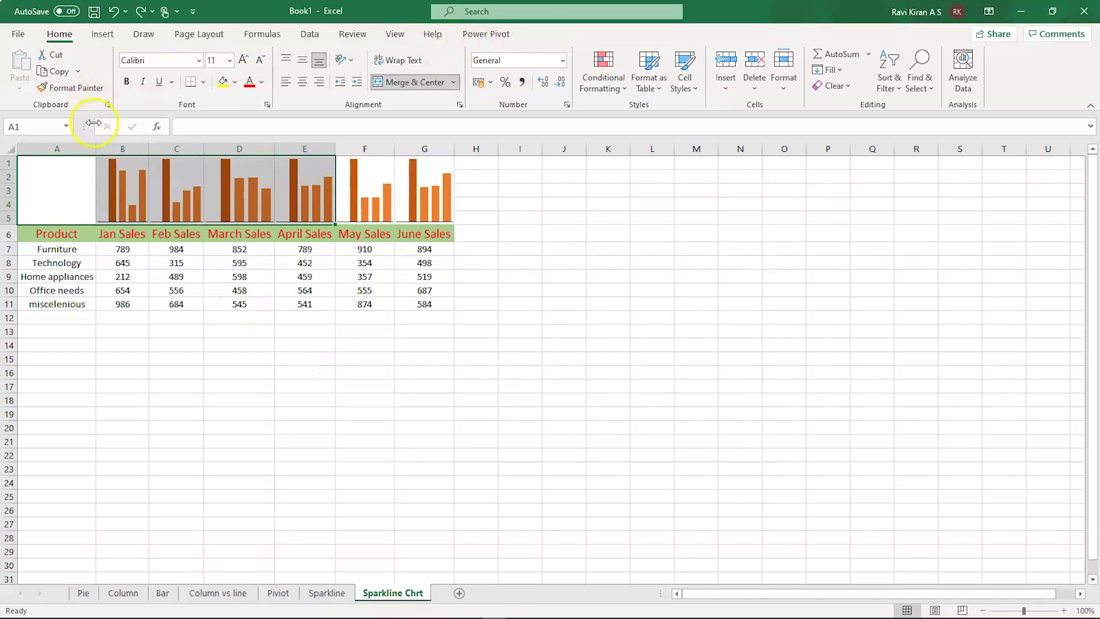
click(124, 178)
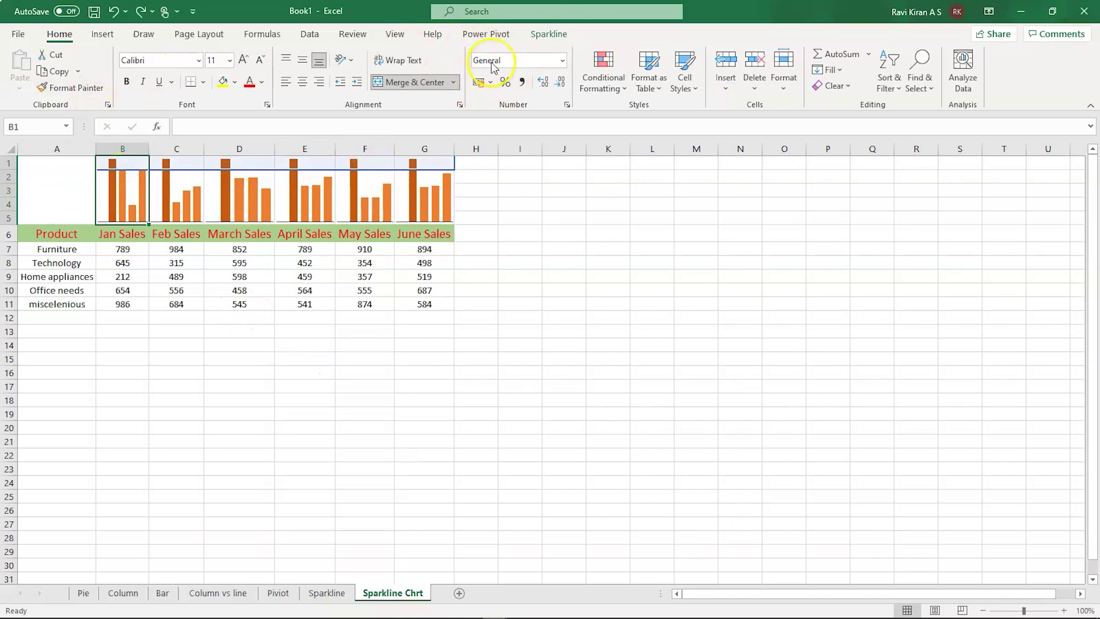
click(549, 33)
click(18, 71)
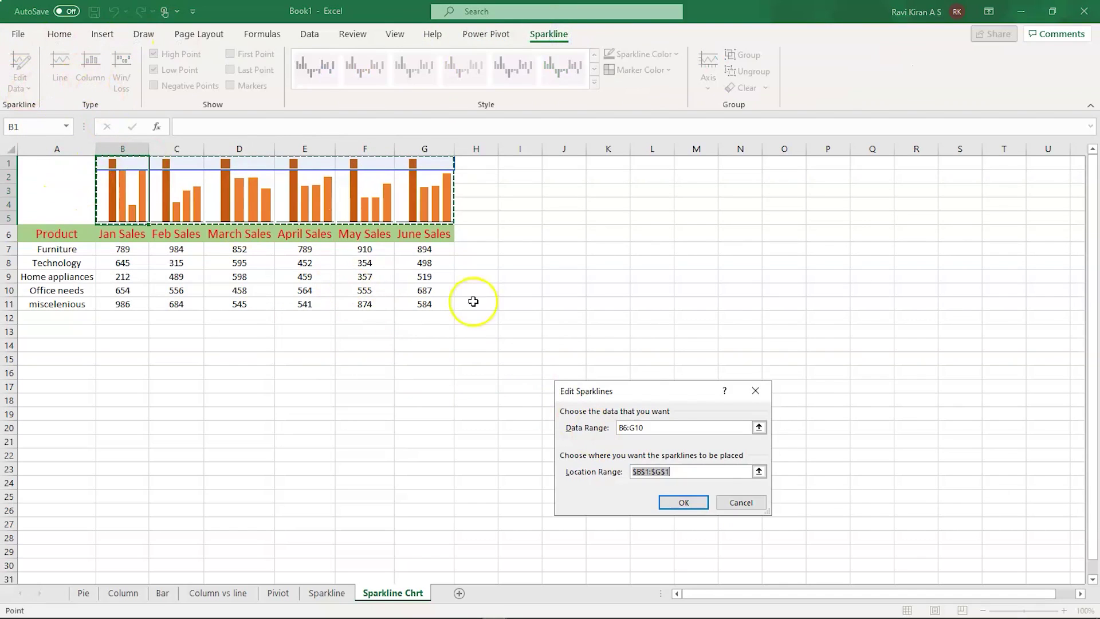
click(758, 427)
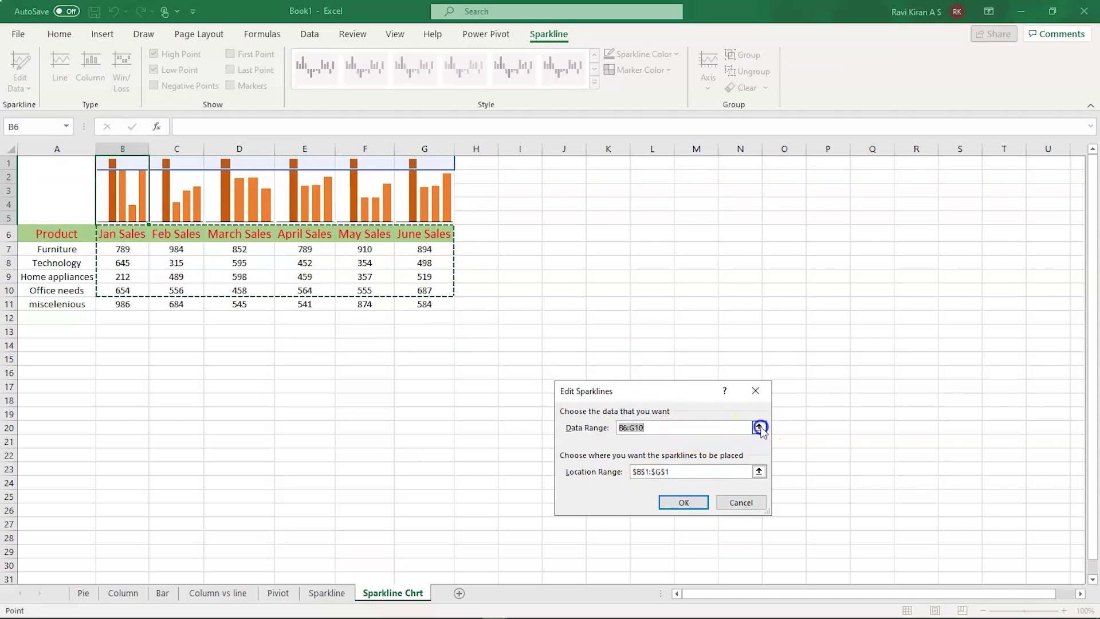
click(106, 186)
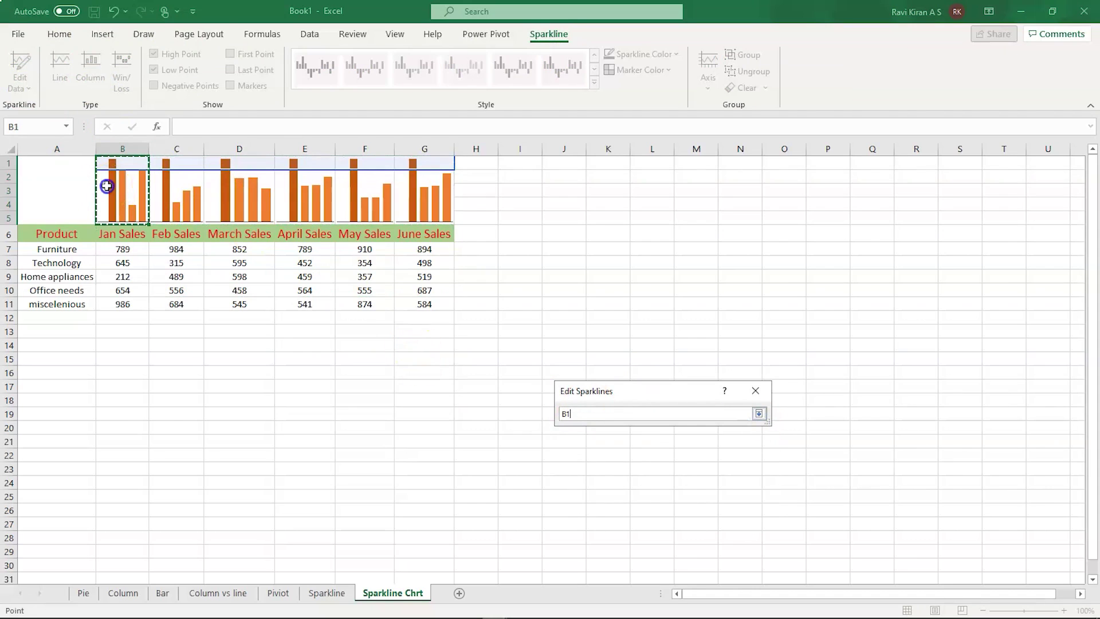
drag(148, 224, 442, 303)
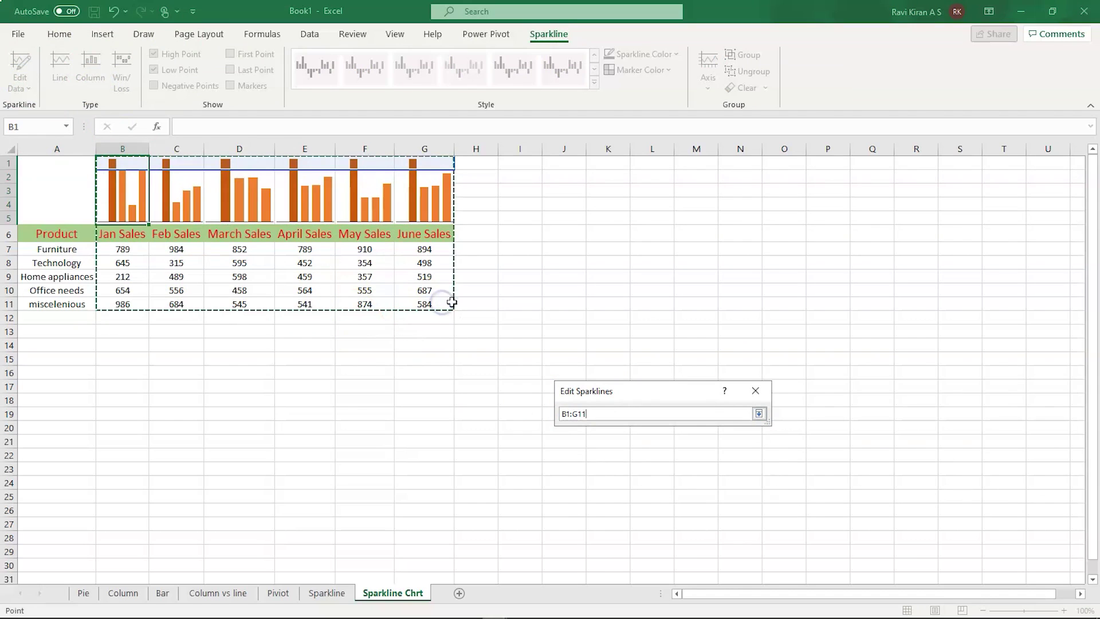
click(759, 413)
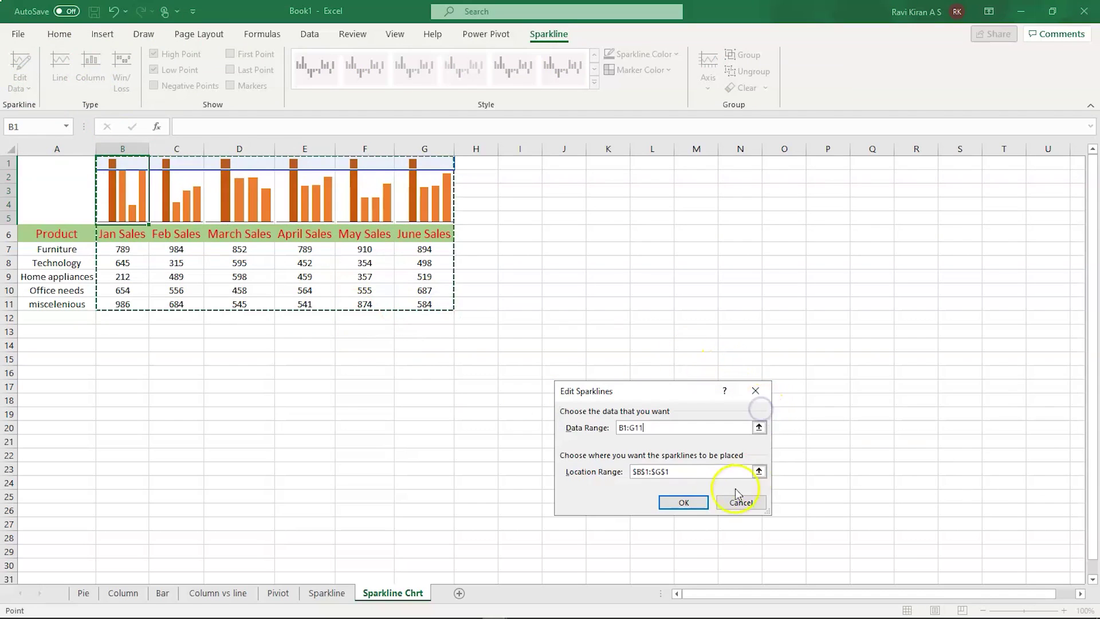
click(684, 502)
drag(327, 386, 174, 287)
click(178, 290)
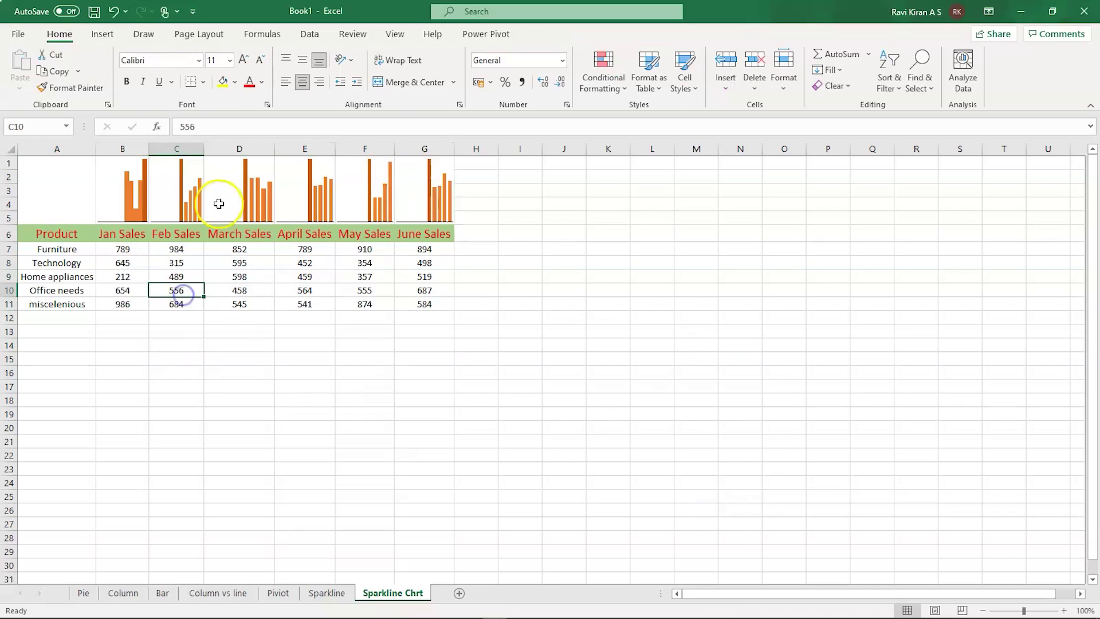
click(252, 197)
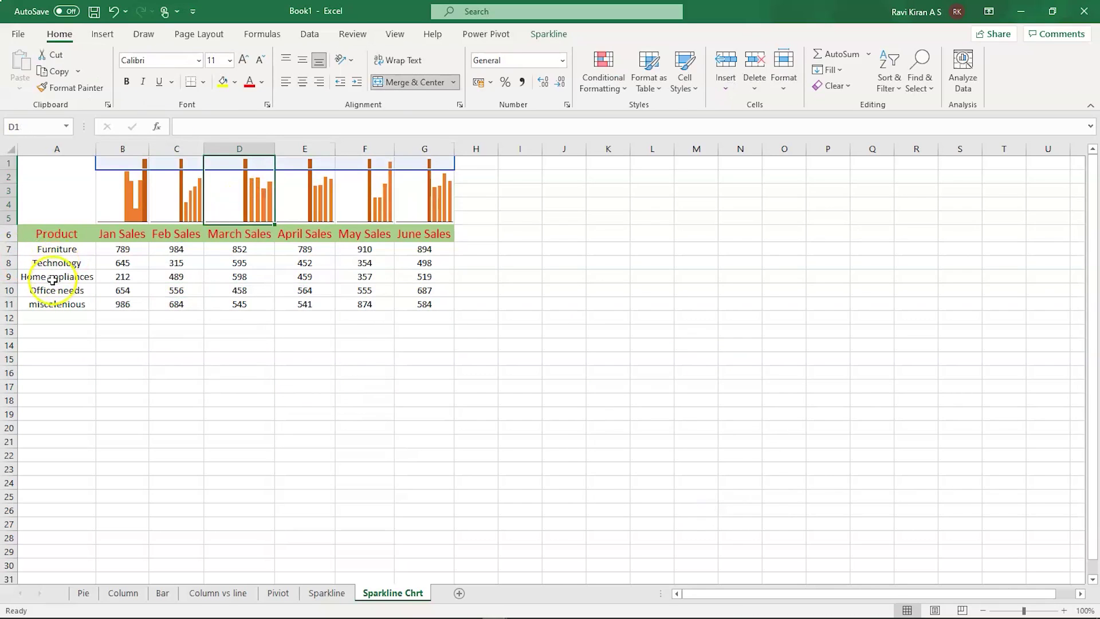